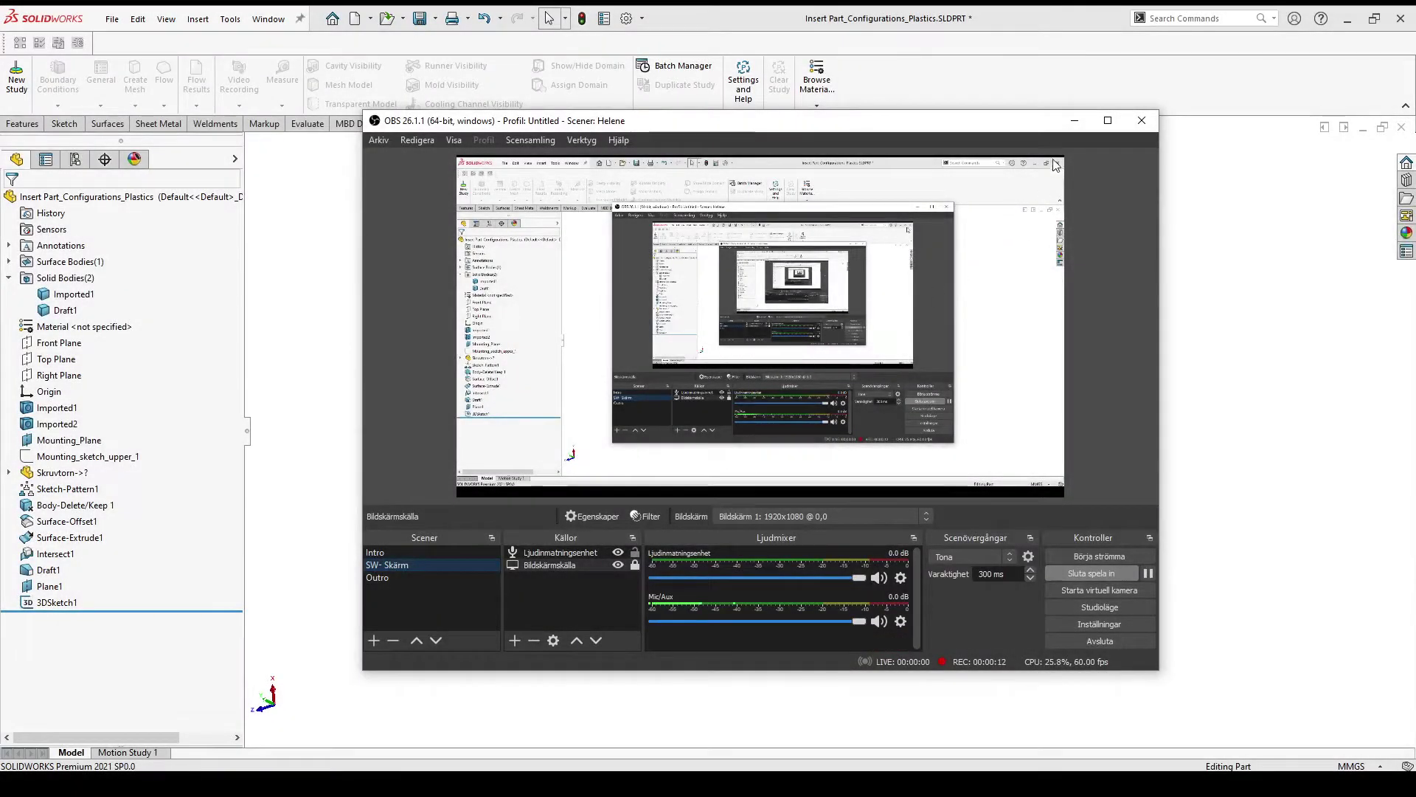
- Minimize the OBS recorder window so the plastic part fills the graphics area
left_click(1068, 127)
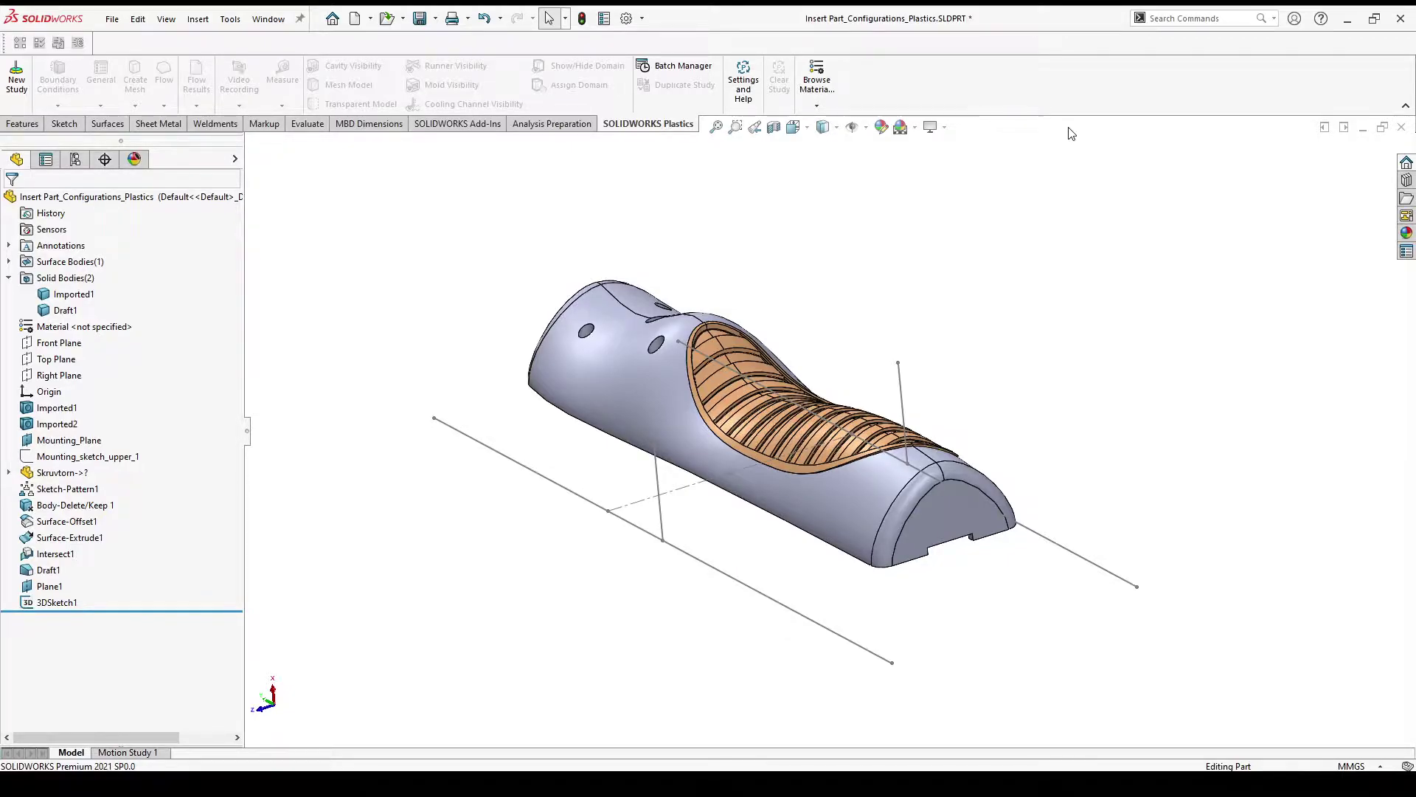
- Create a solid study with Multi Material Overmolding as the injection process
left_click(16, 95)
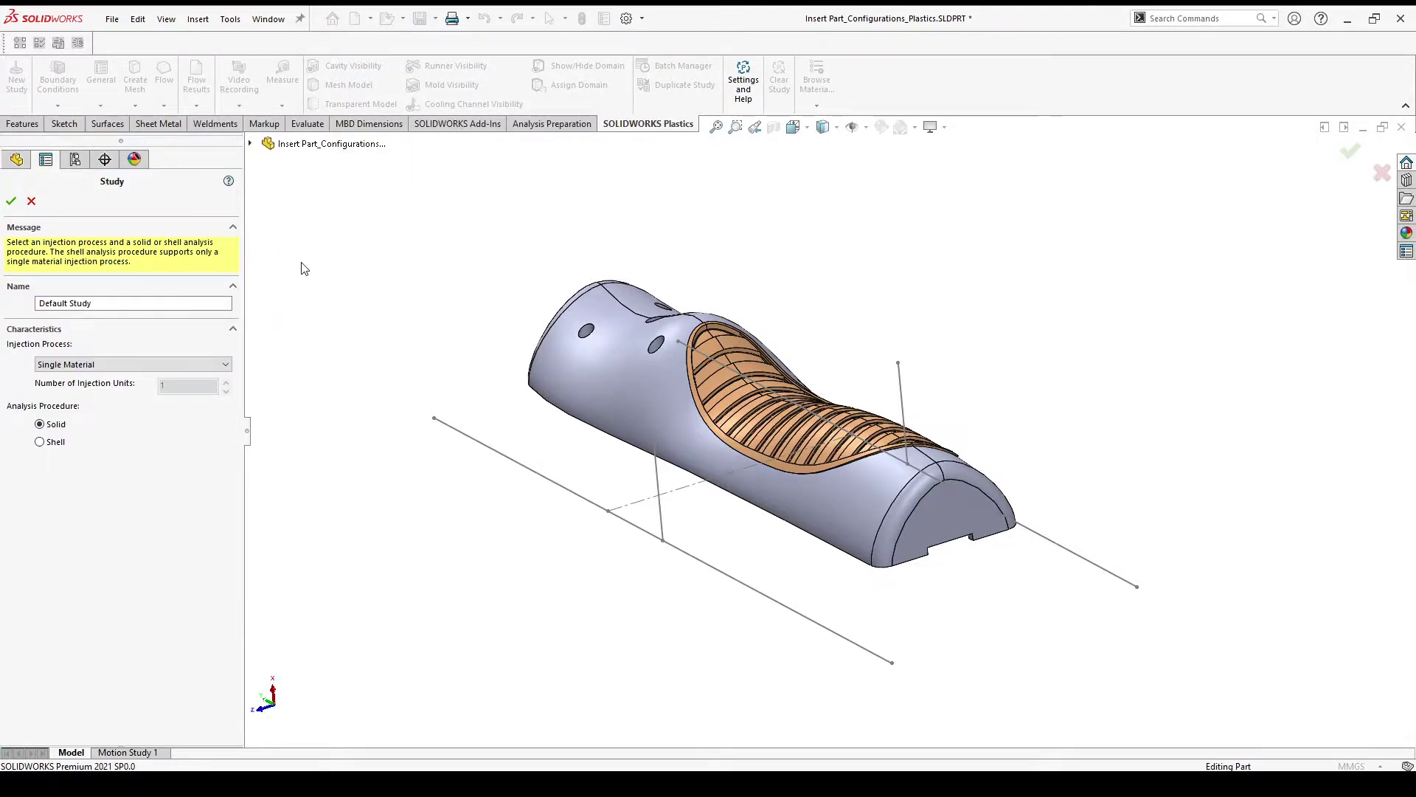
left_click(212, 365)
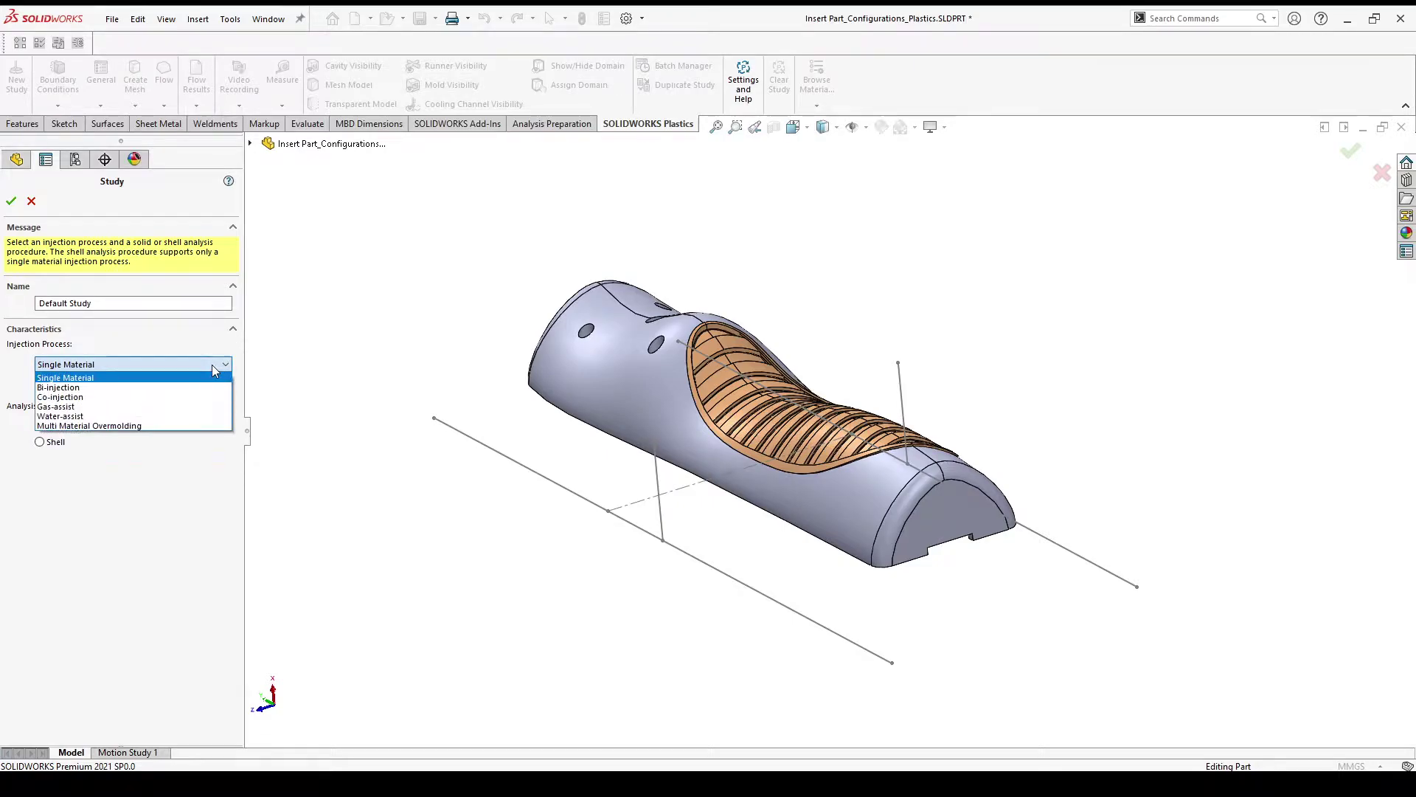
left_click(178, 426)
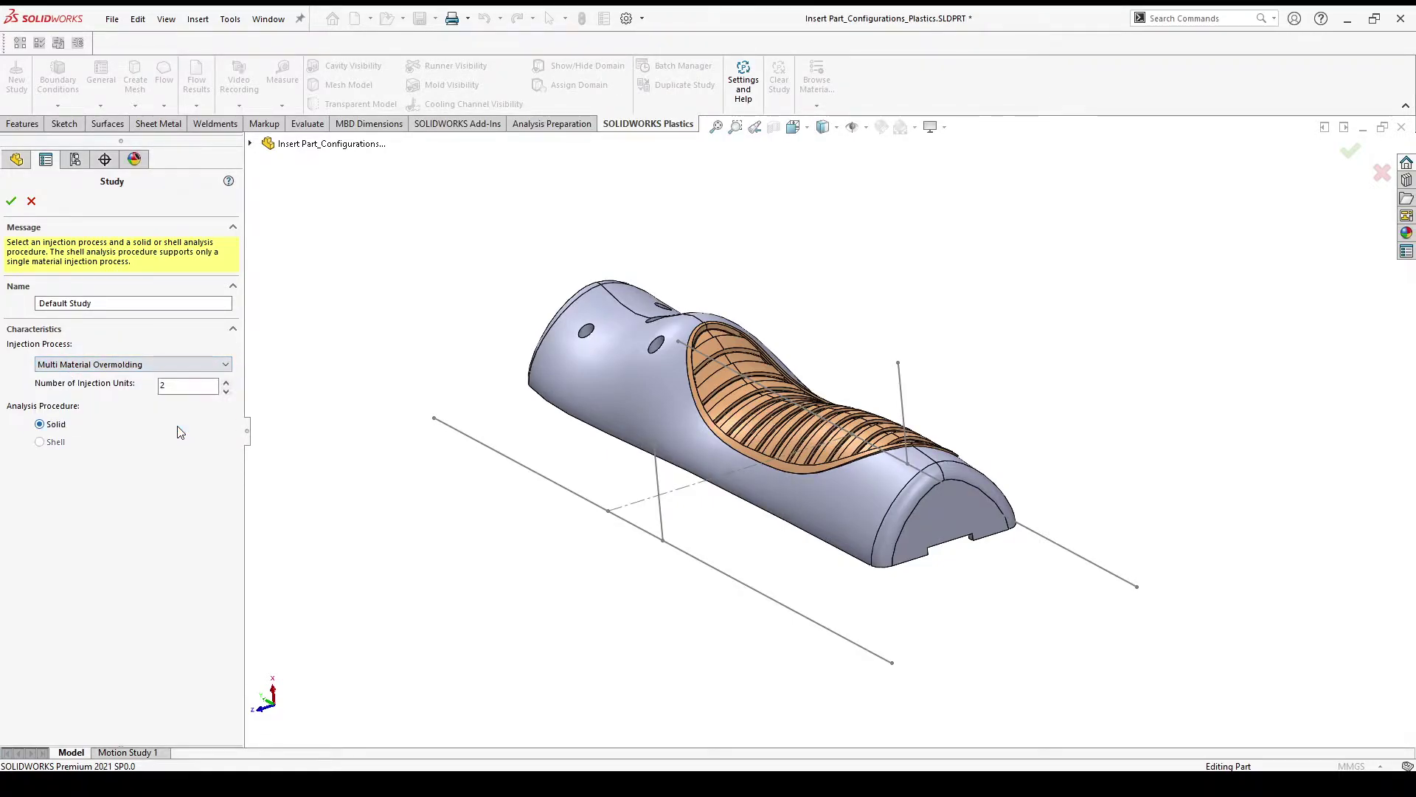
left_click(10, 203)
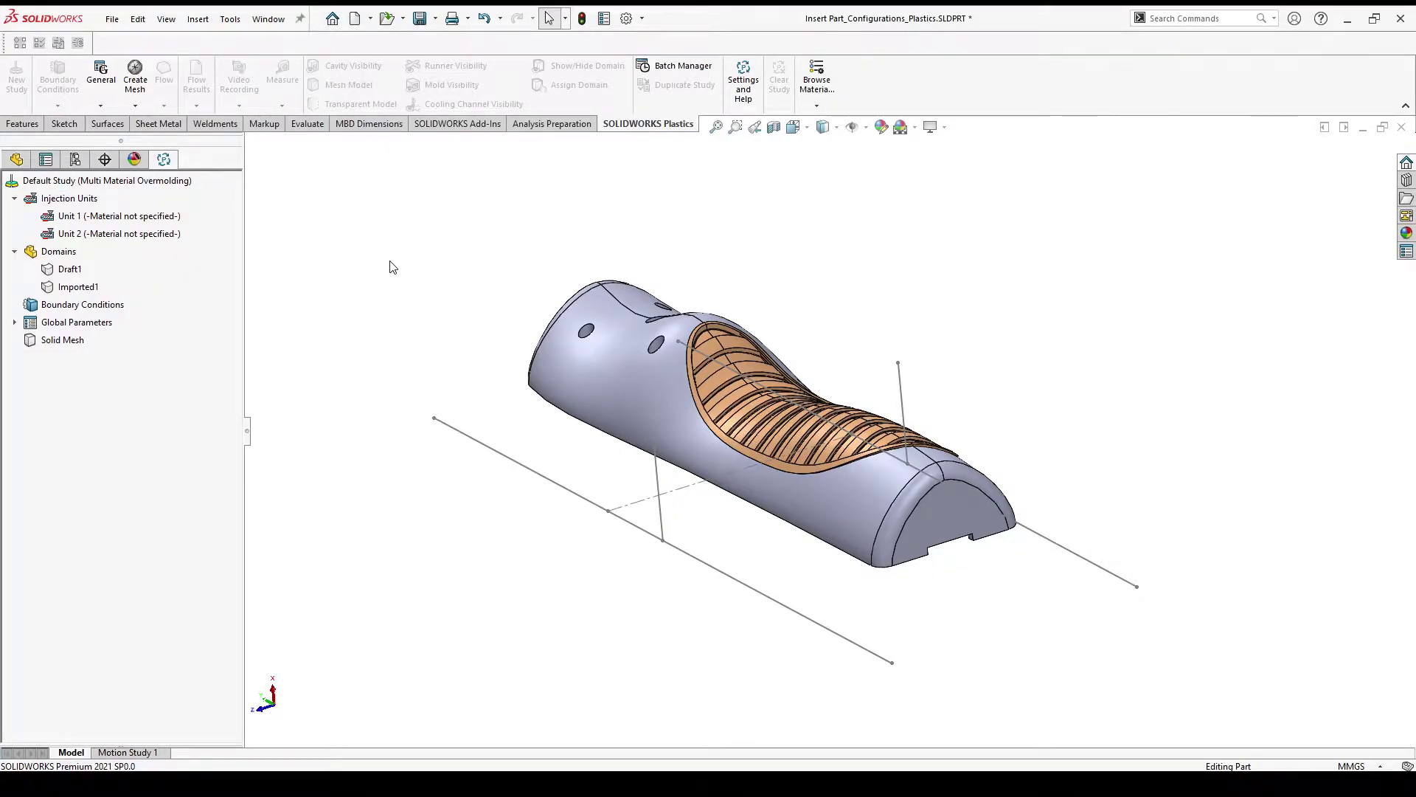
- Set injection unit 1's material to ABS6003 from recently used materials
right_click(136, 219)
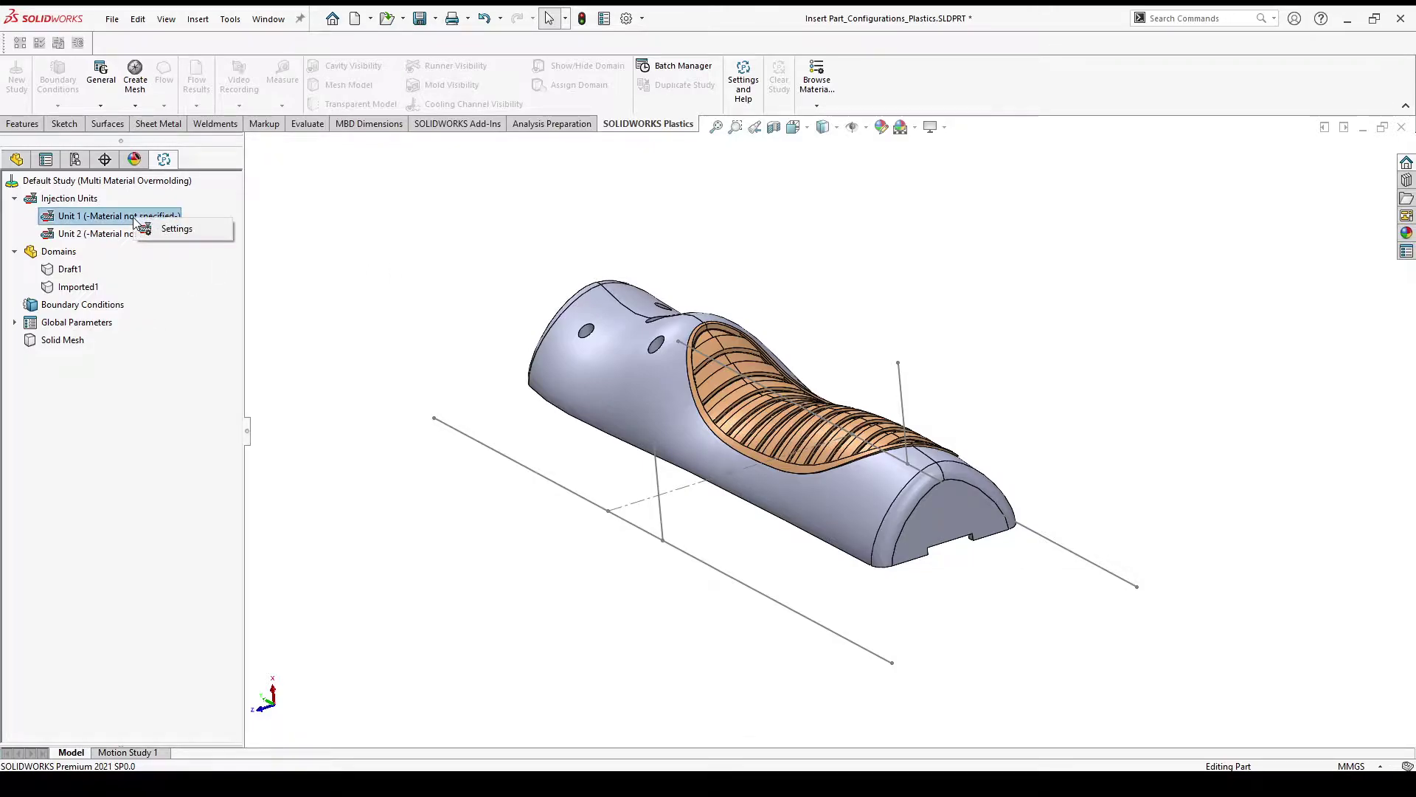
left_click(171, 231)
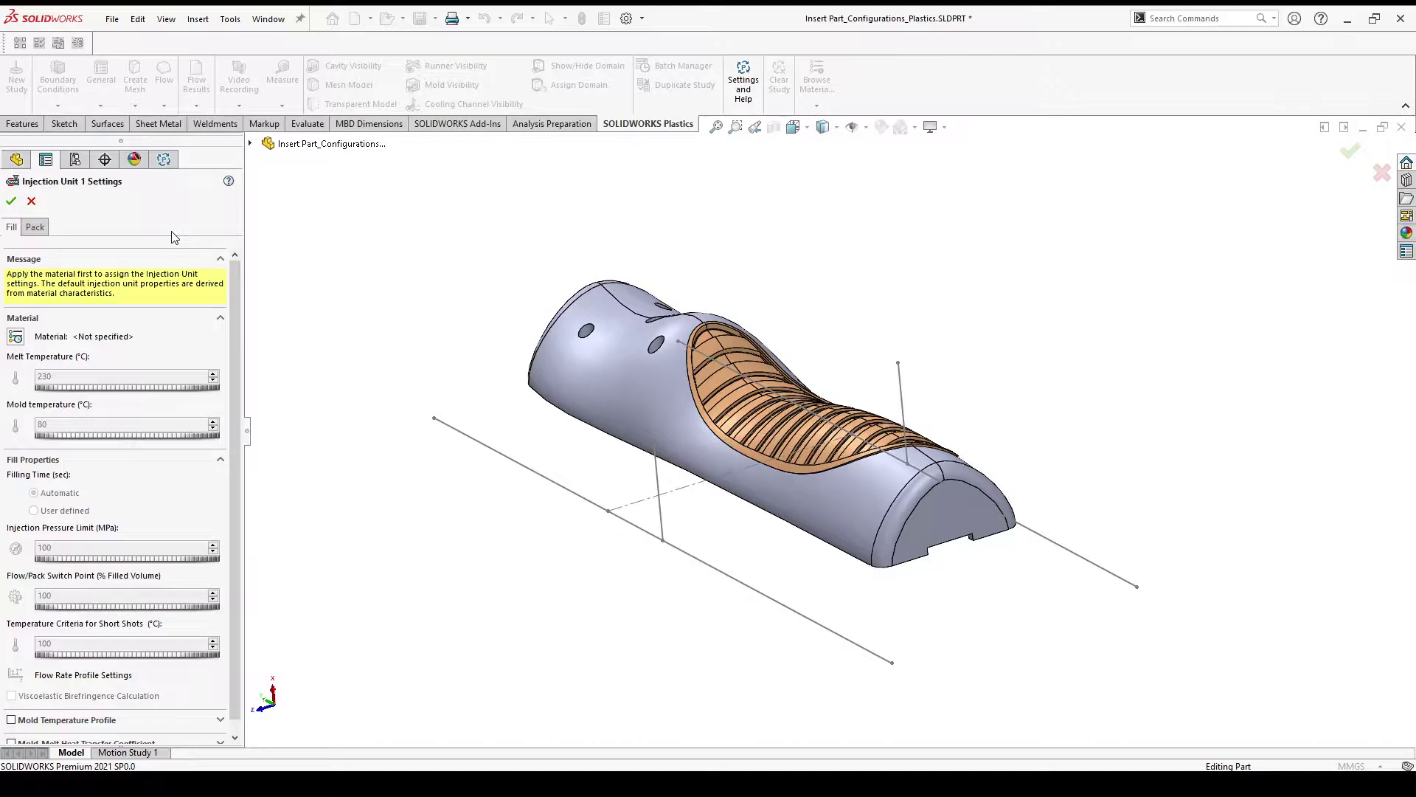
left_click(16, 338)
mouse_move(73, 367)
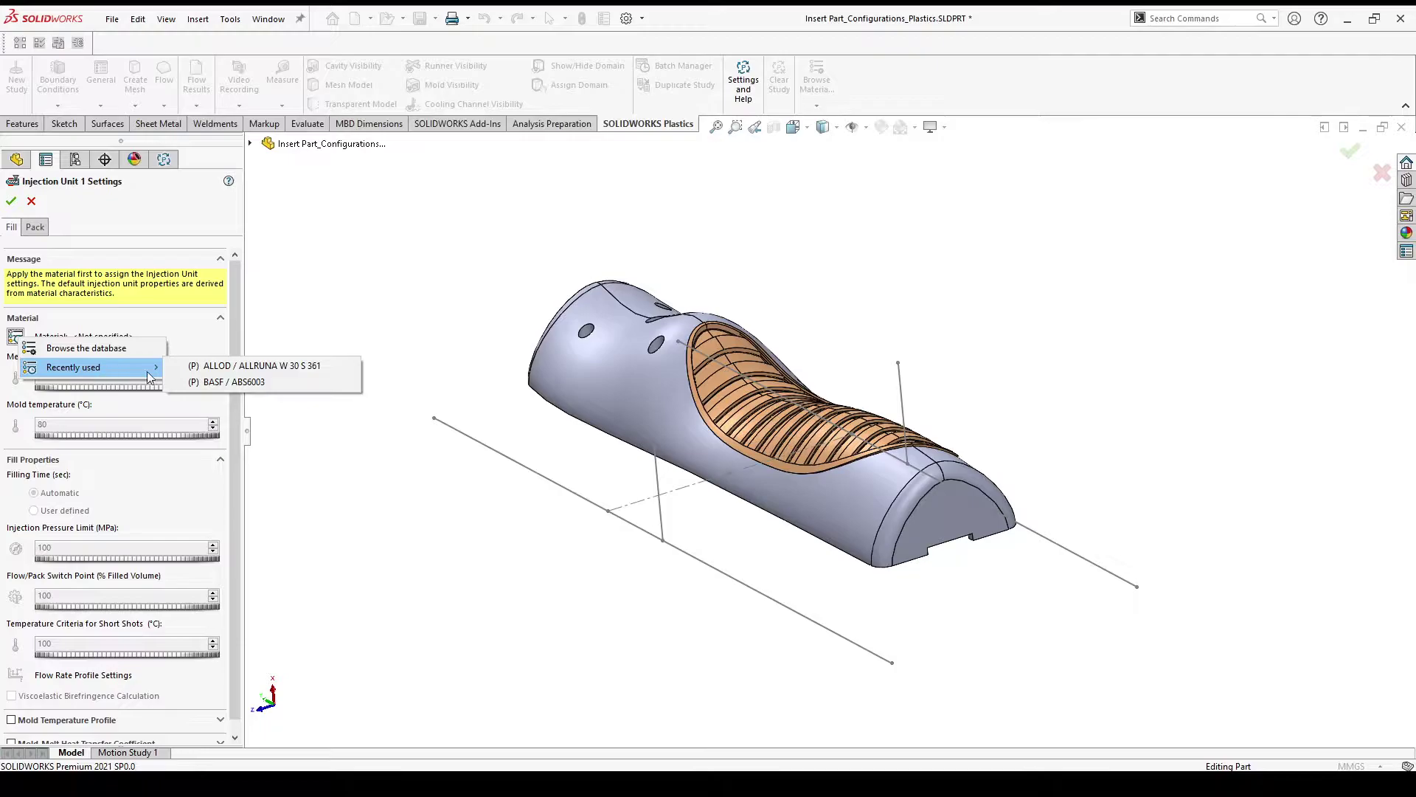
left_click(226, 381)
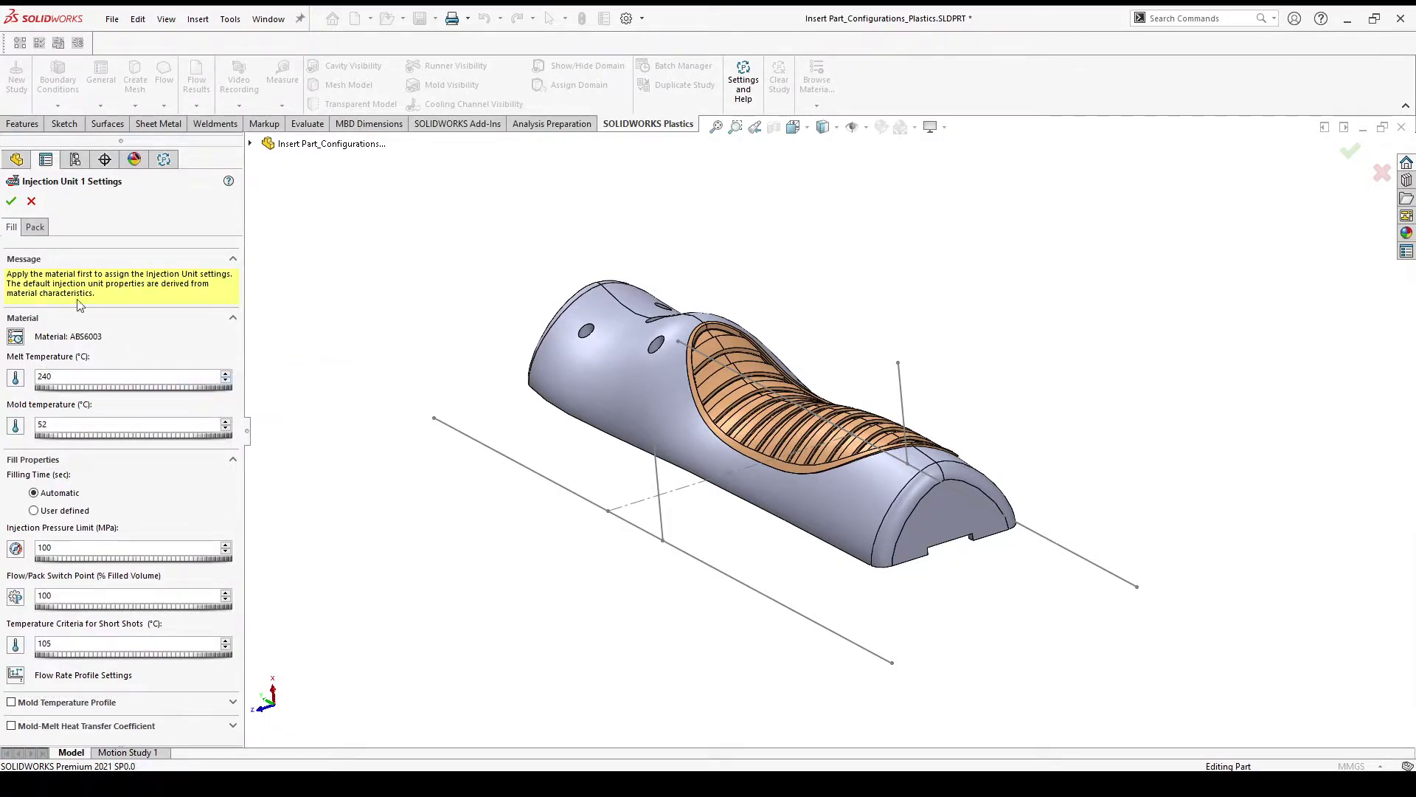
left_click(12, 202)
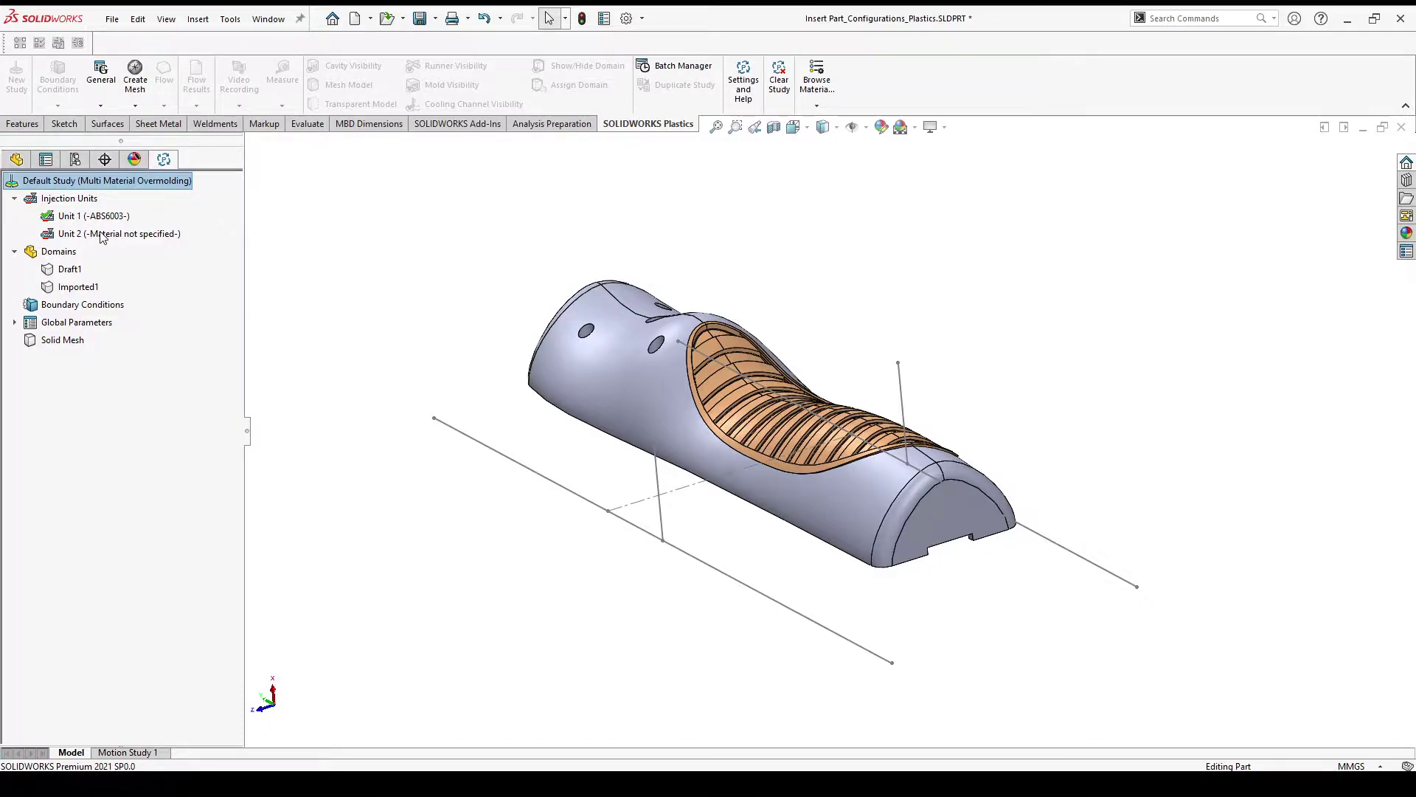
- Set injection unit 2's material to ALLRUNA W 30 S 361
left_click(101, 234)
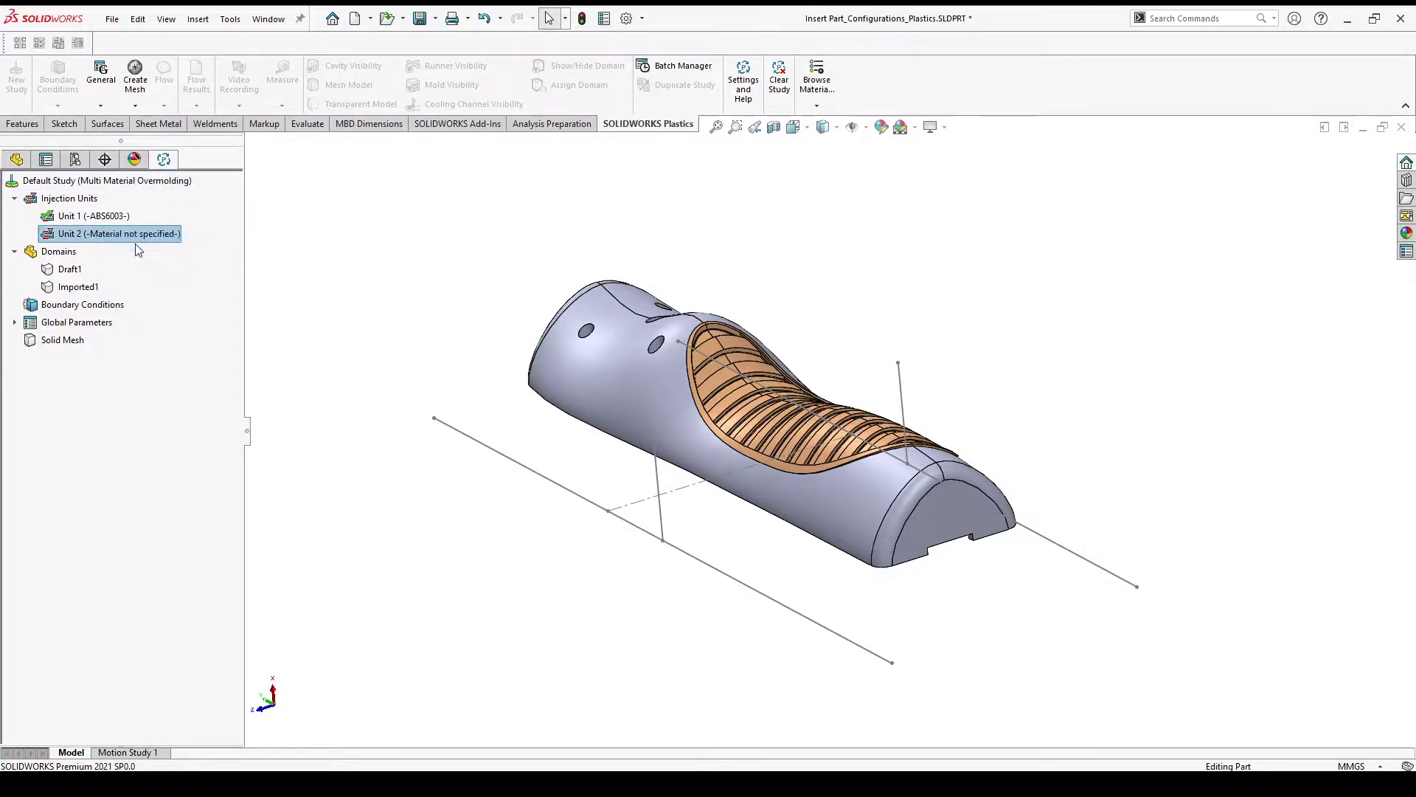
left_click(15, 336)
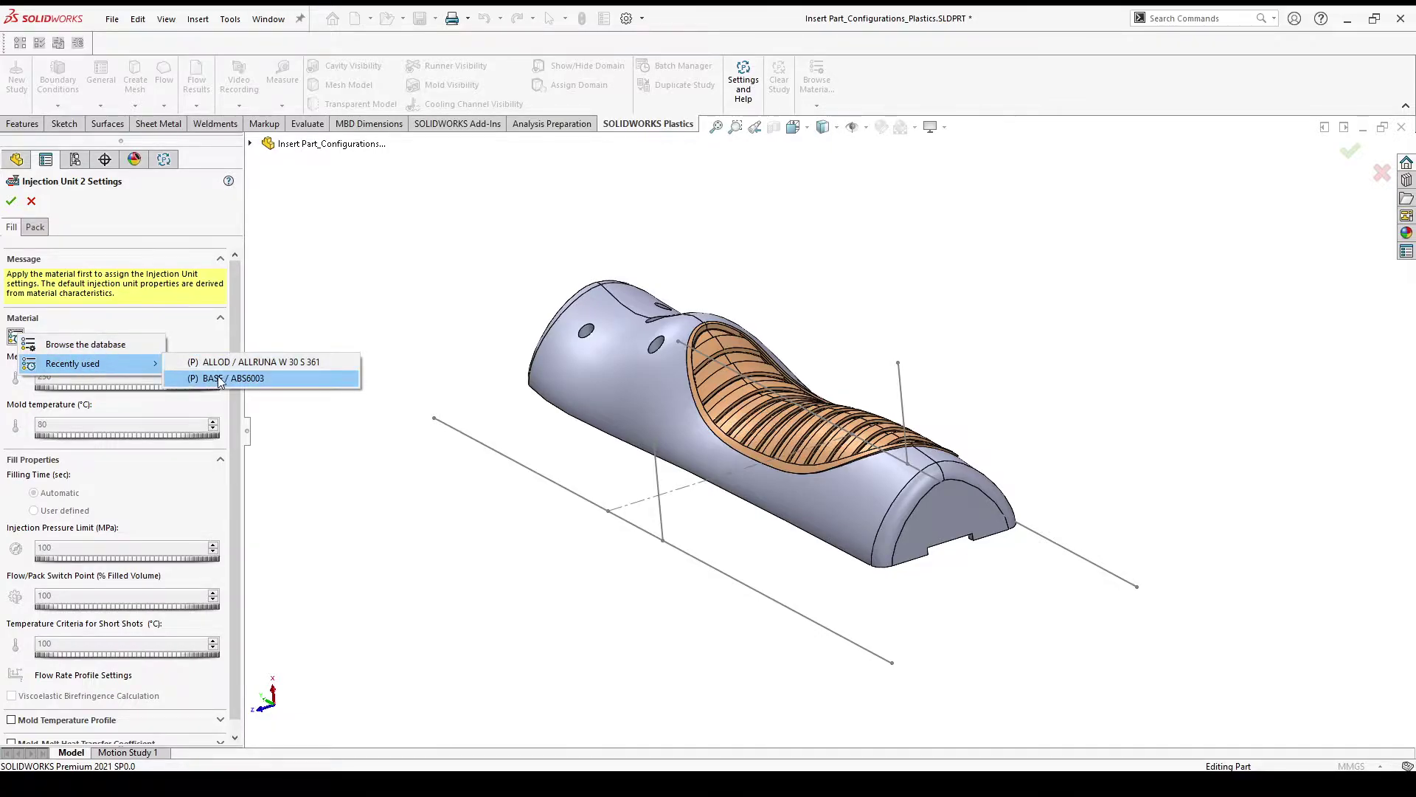
left_click(220, 362)
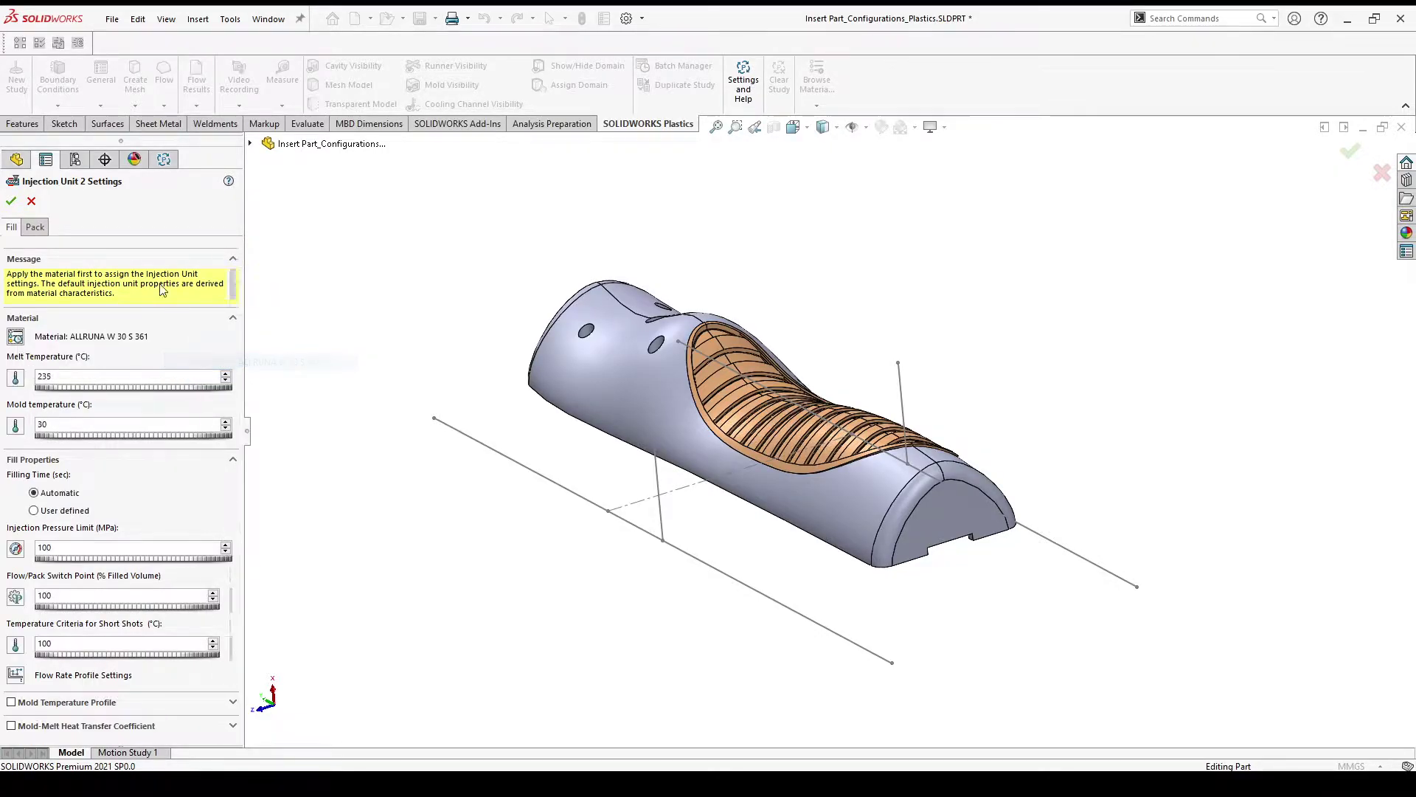
left_click(11, 201)
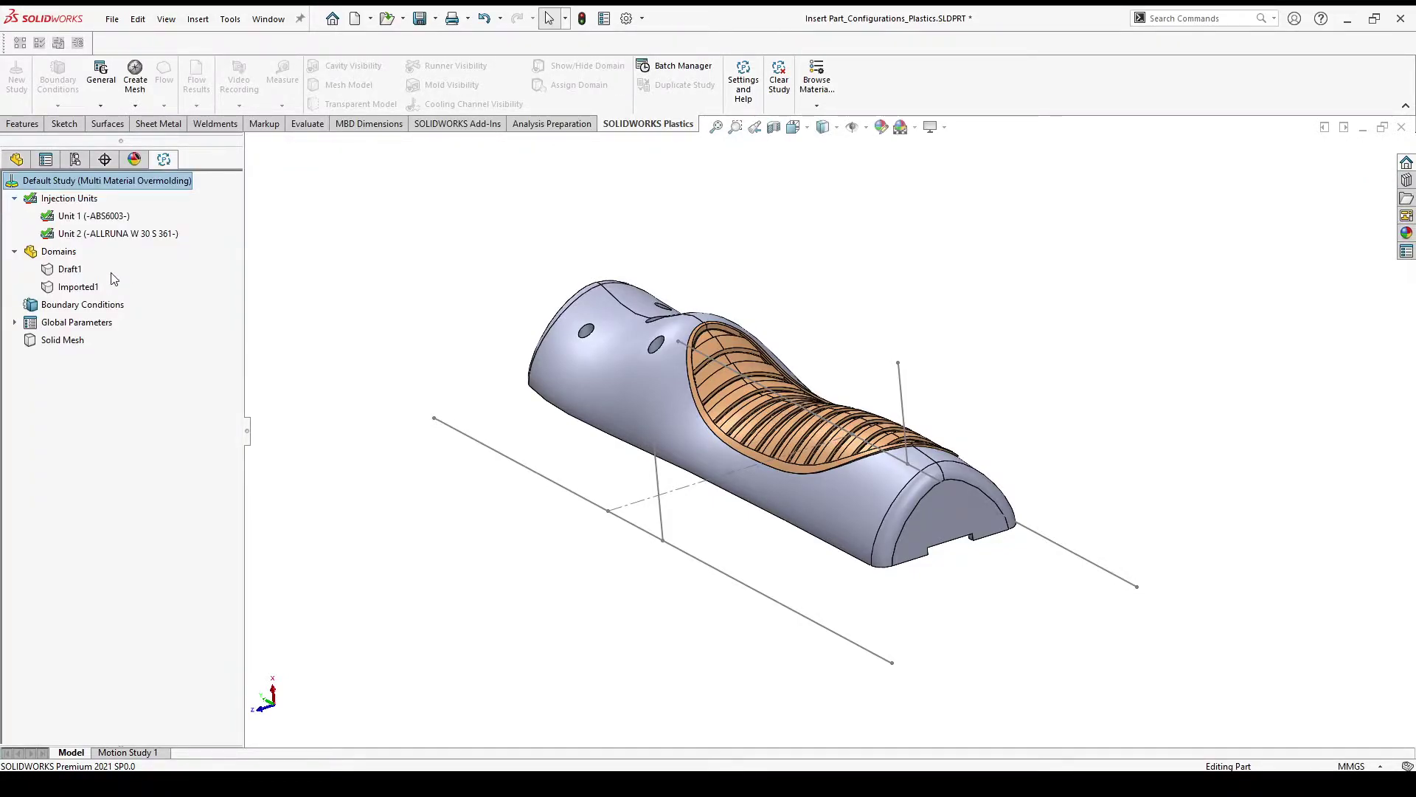
- Assign Draft1 as the Unit 1 cavity and Imported1 as the Unit 2 cavity
right_click(79, 271)
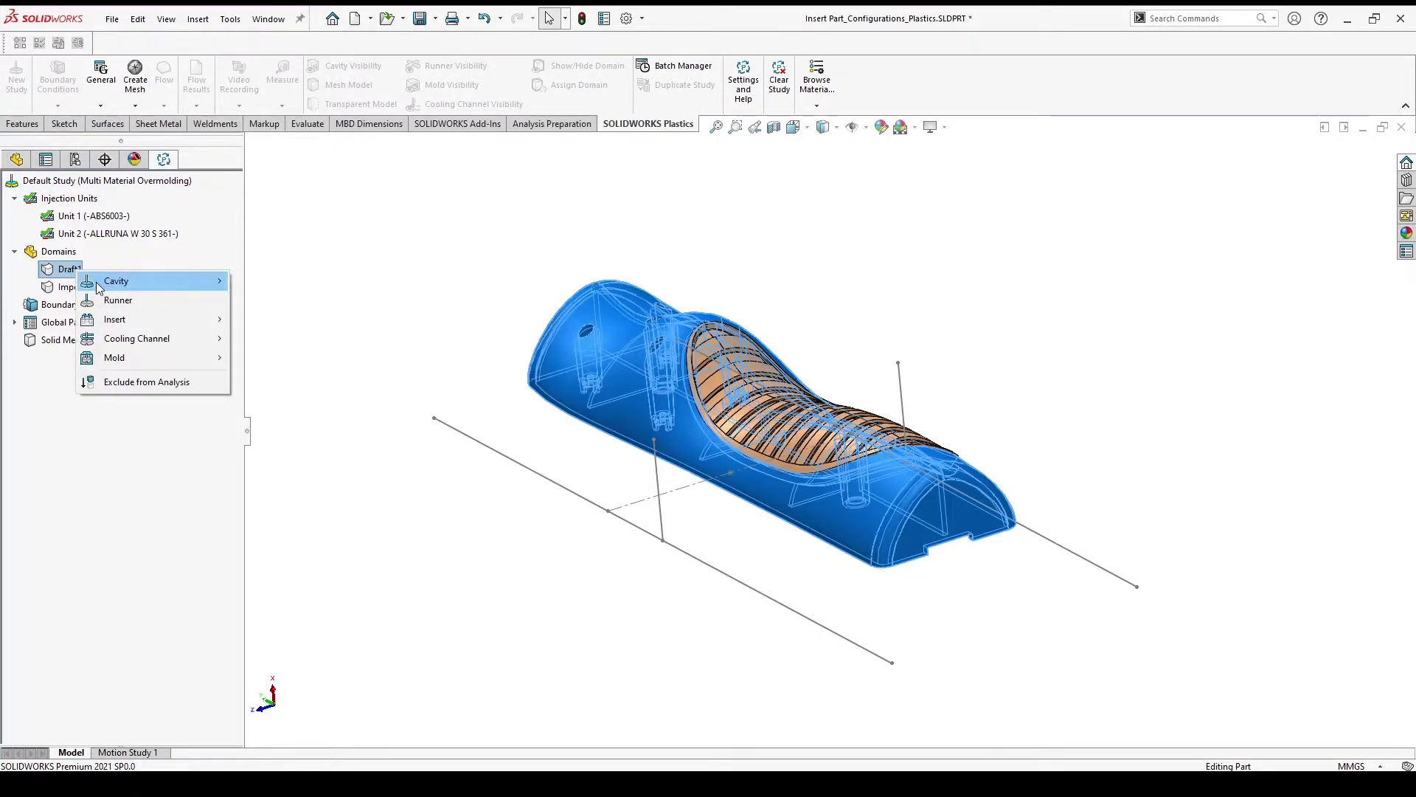
mouse_move(116, 281)
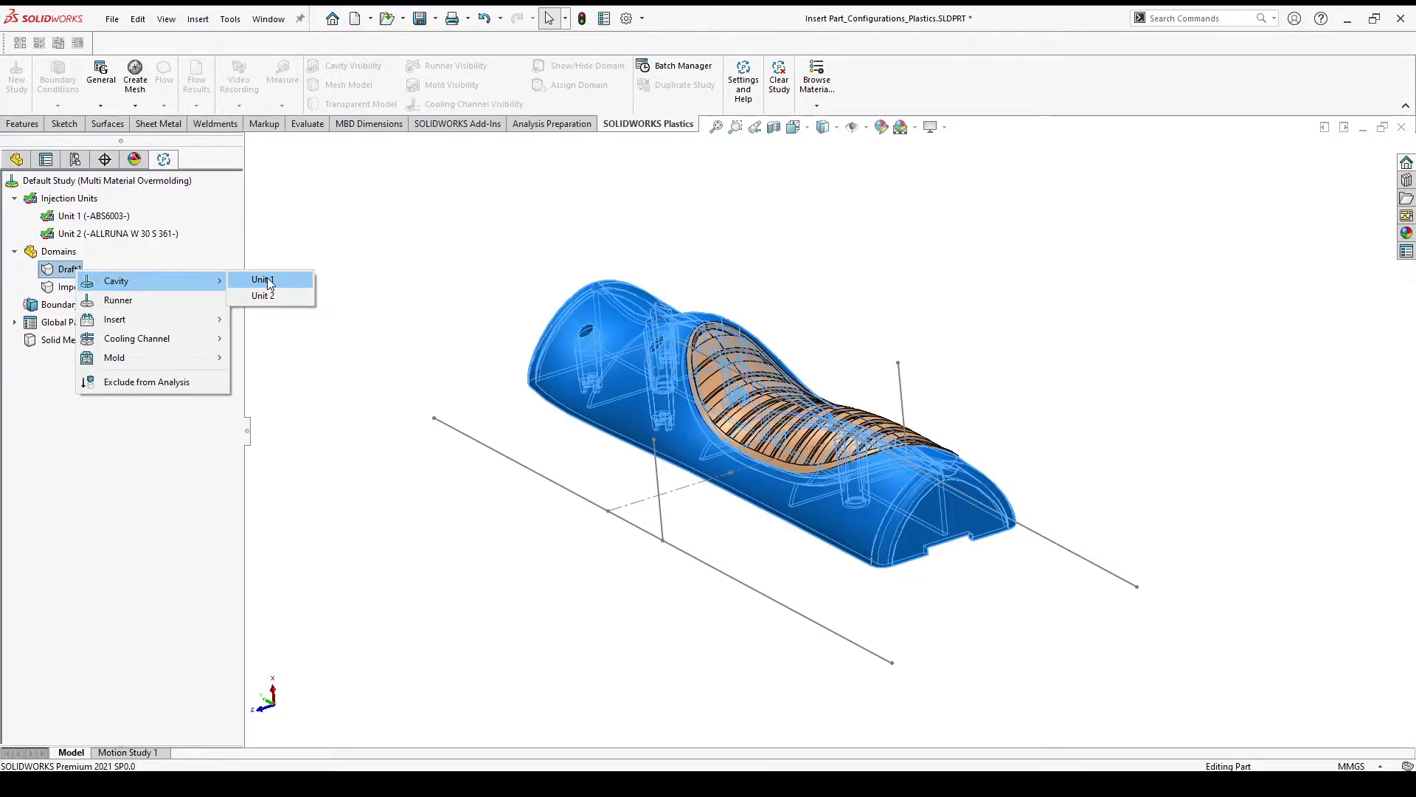
left_click(267, 282)
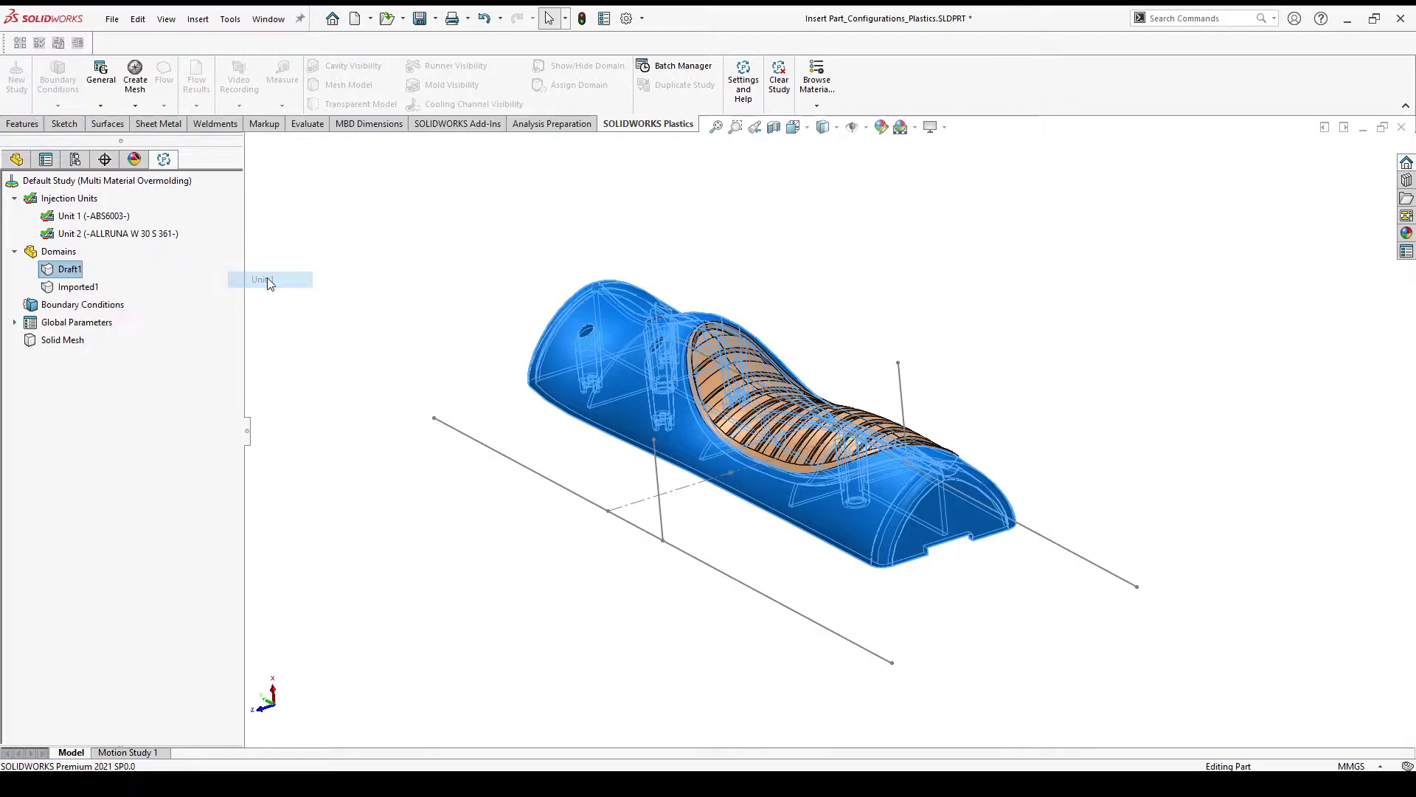
right_click(83, 288)
mouse_move(122, 294)
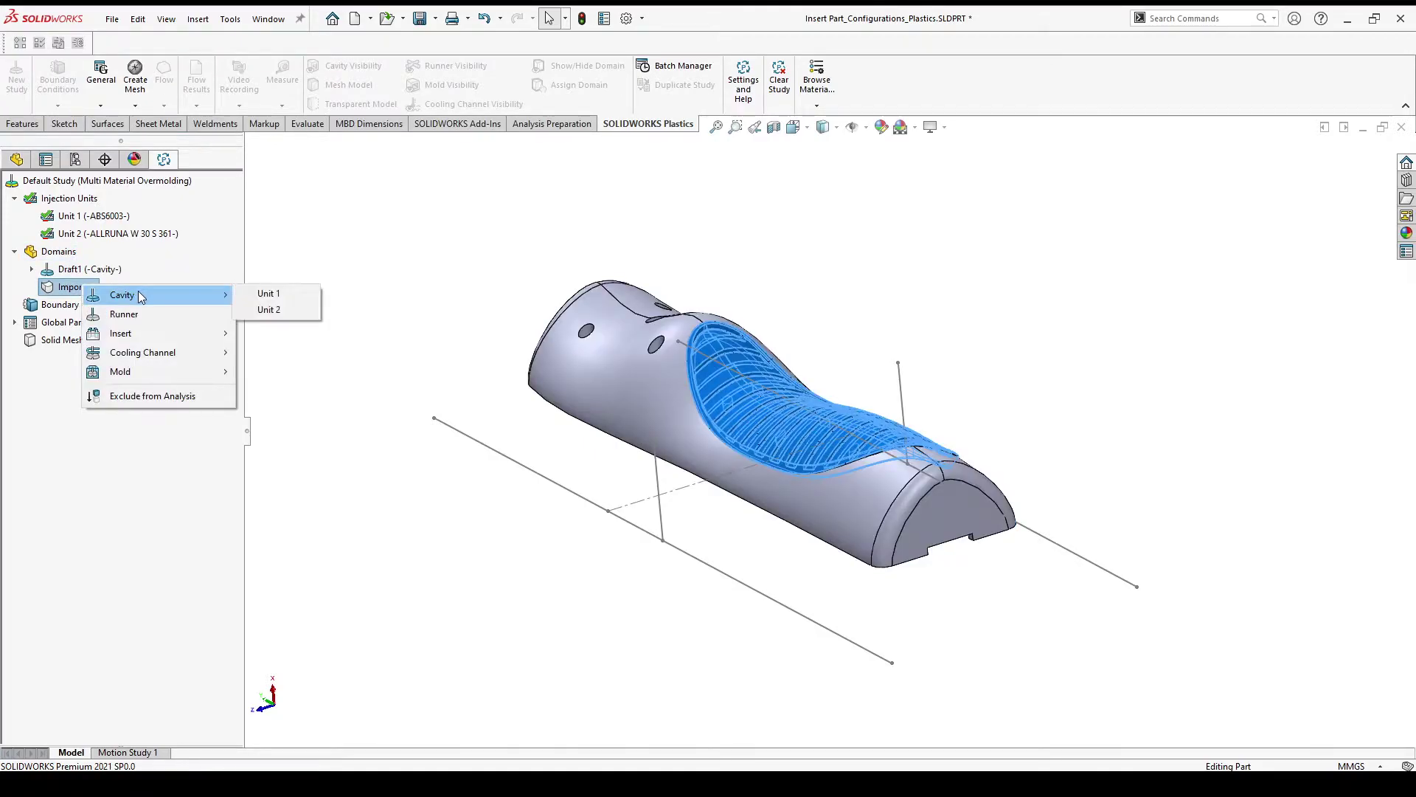
left_click(270, 310)
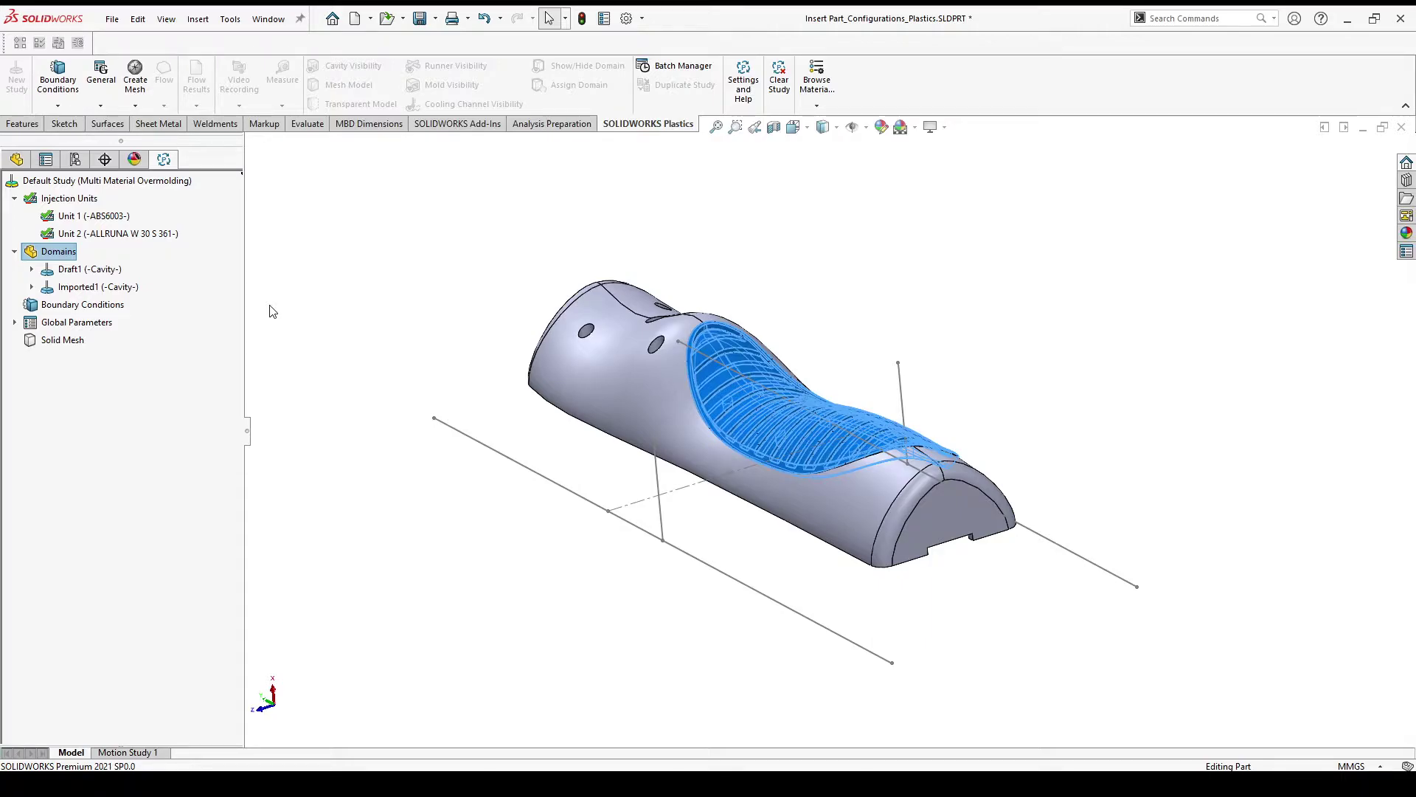
right_click(48, 252)
- Assign the front, side and upright sketch lines as diameter-10 cooling channels
left_click(103, 280)
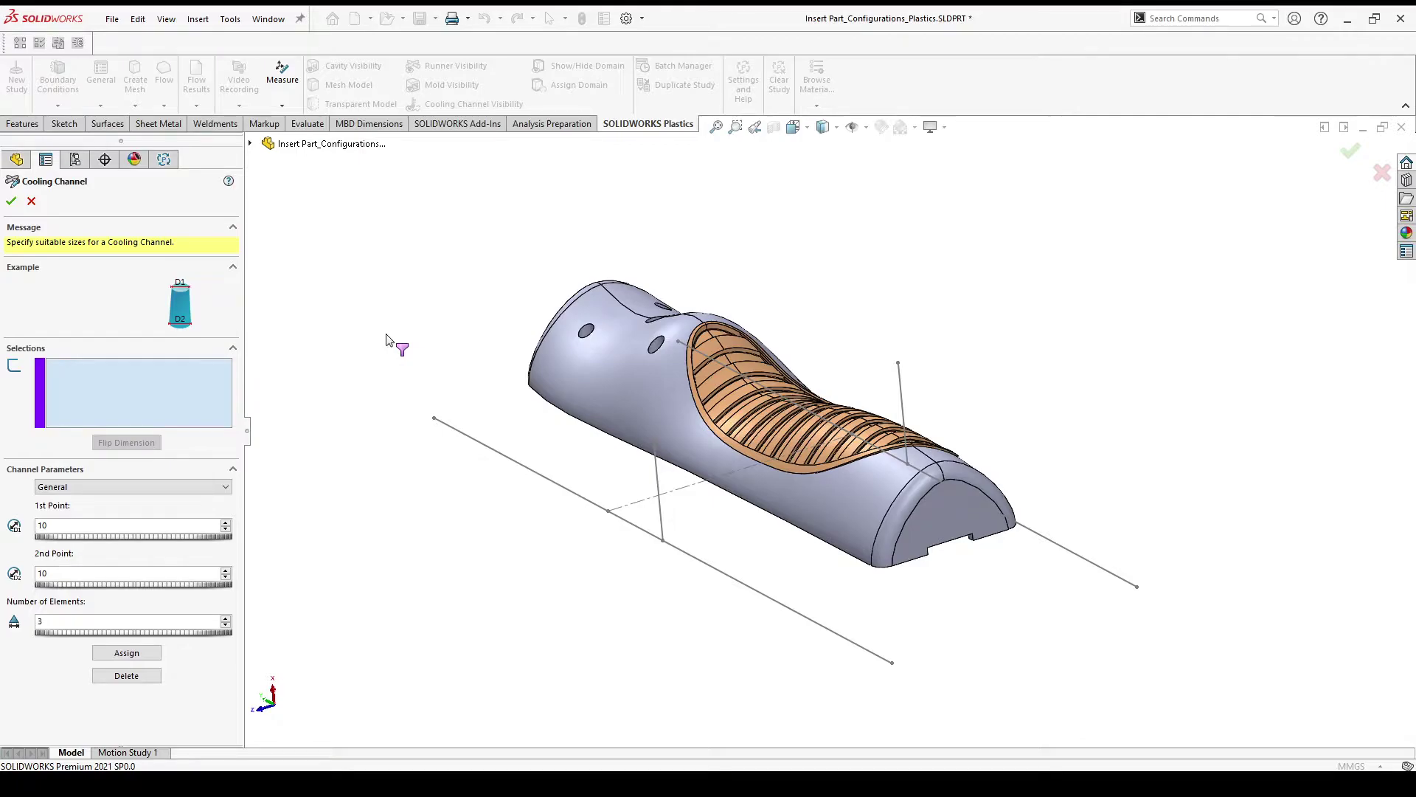
left_click(723, 575)
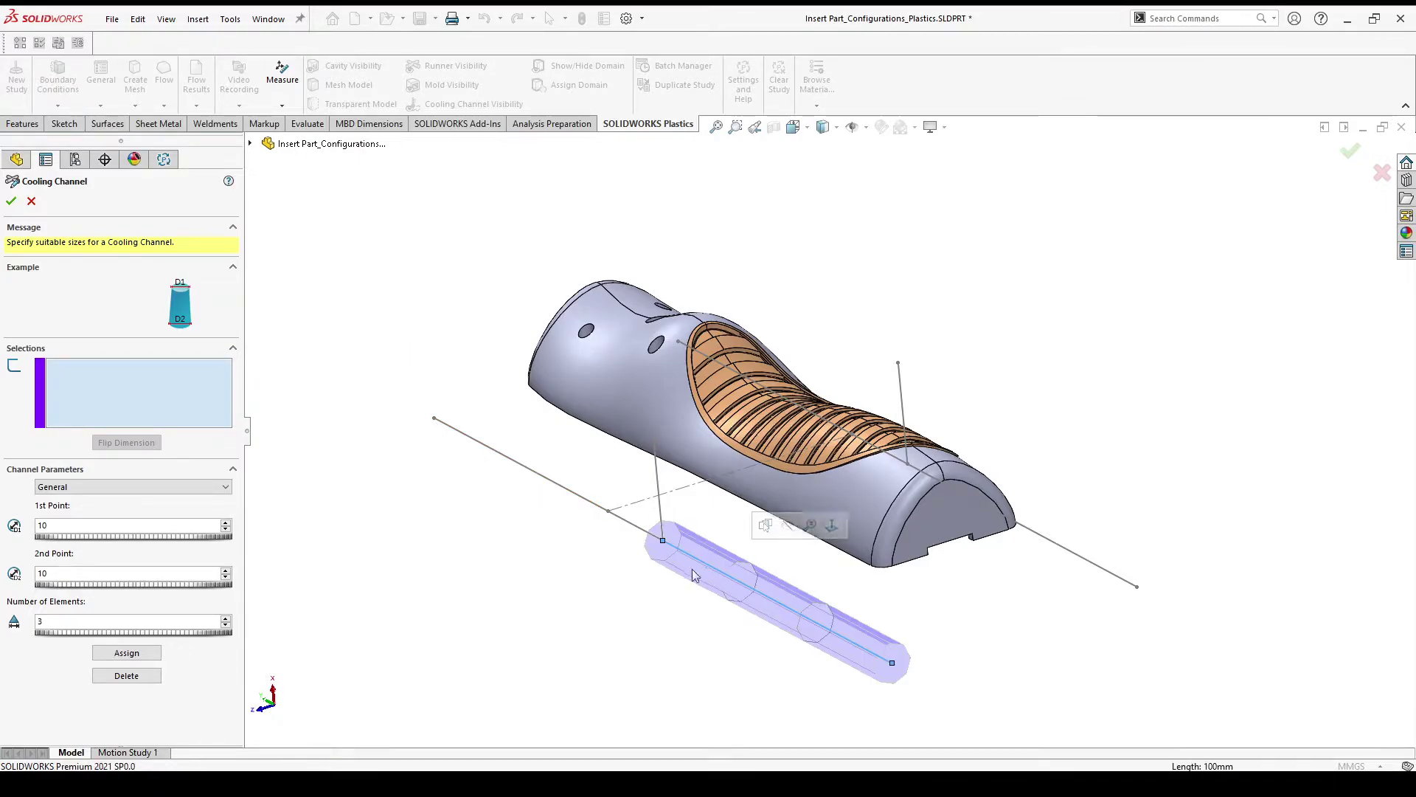
left_click(598, 514)
left_click(1037, 537)
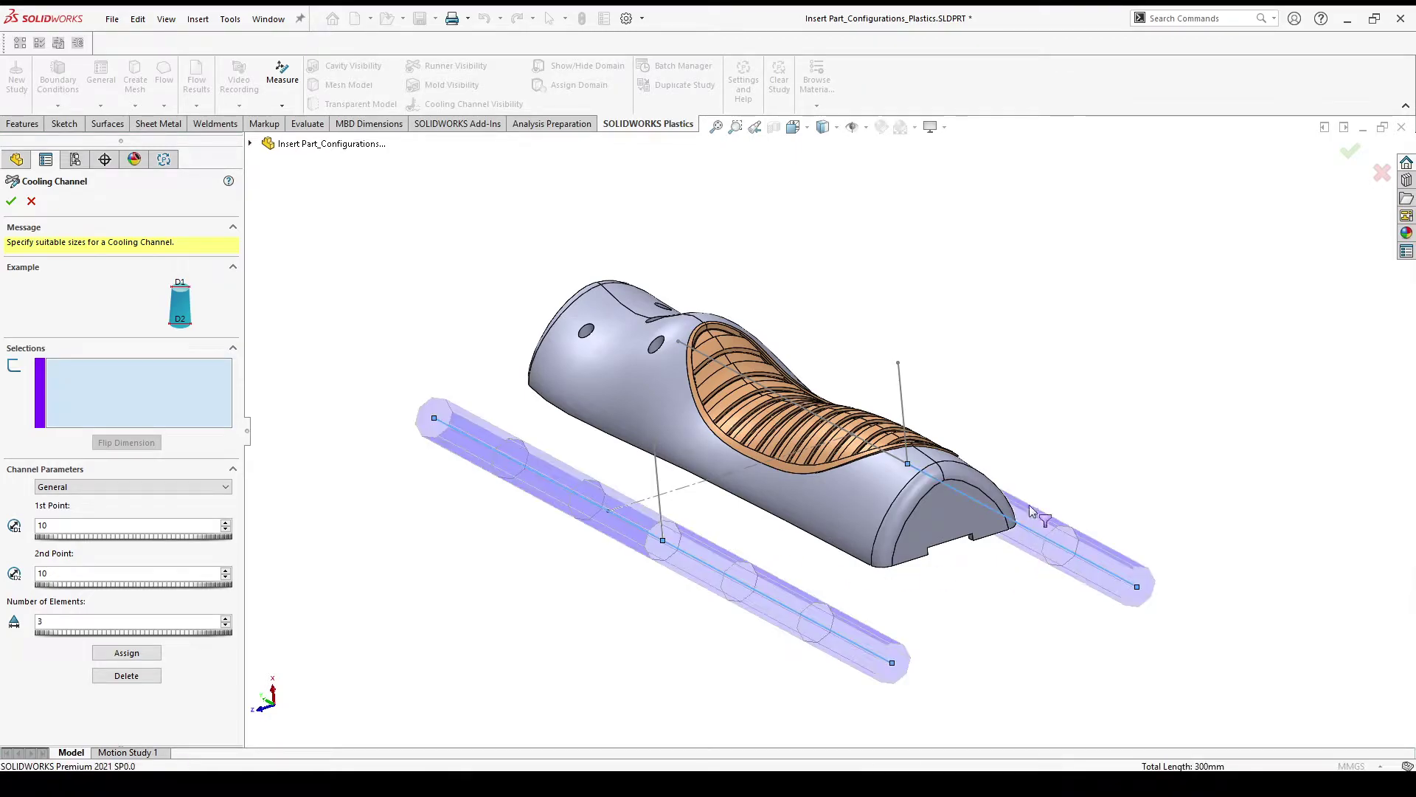
middle_click_drag(1027, 411, 983, 418)
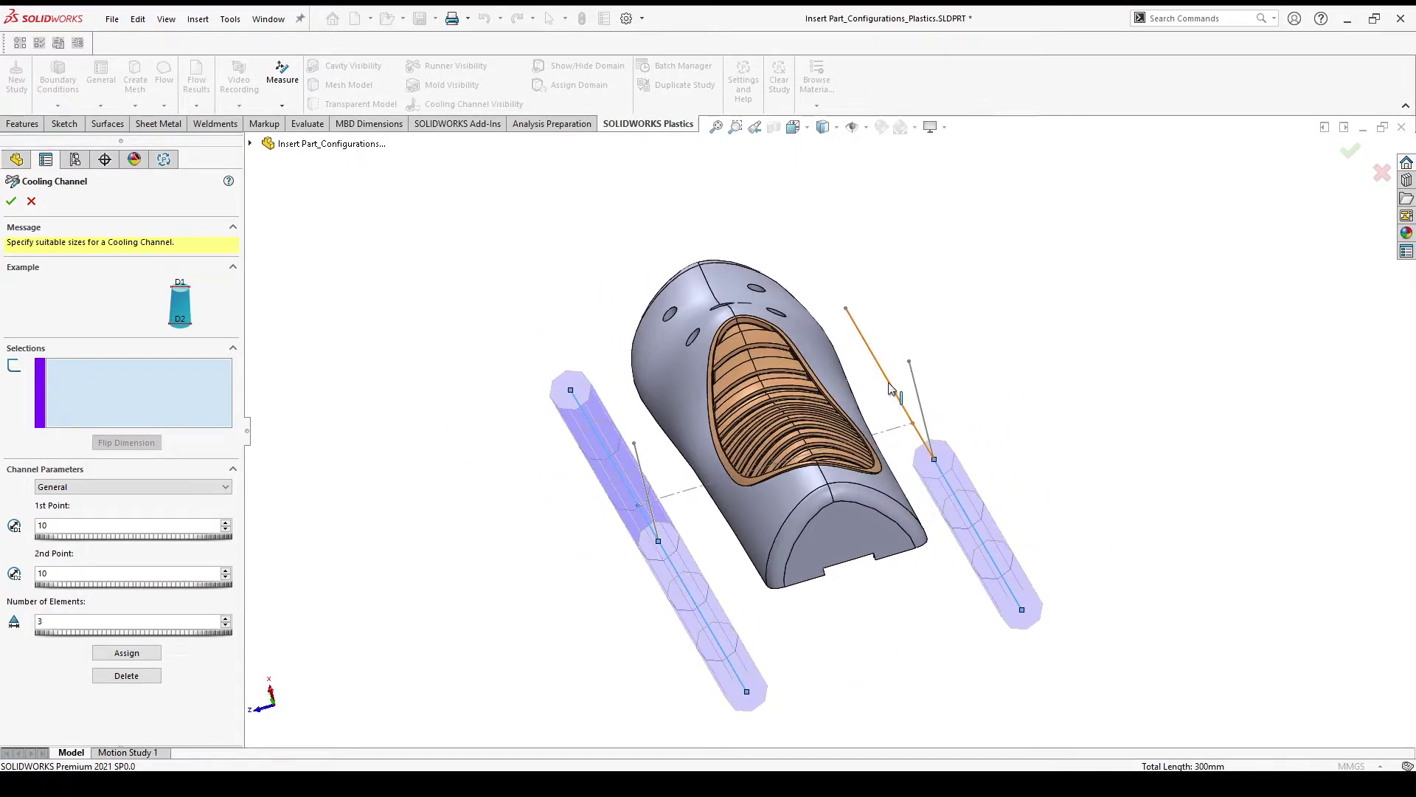
left_click(915, 375)
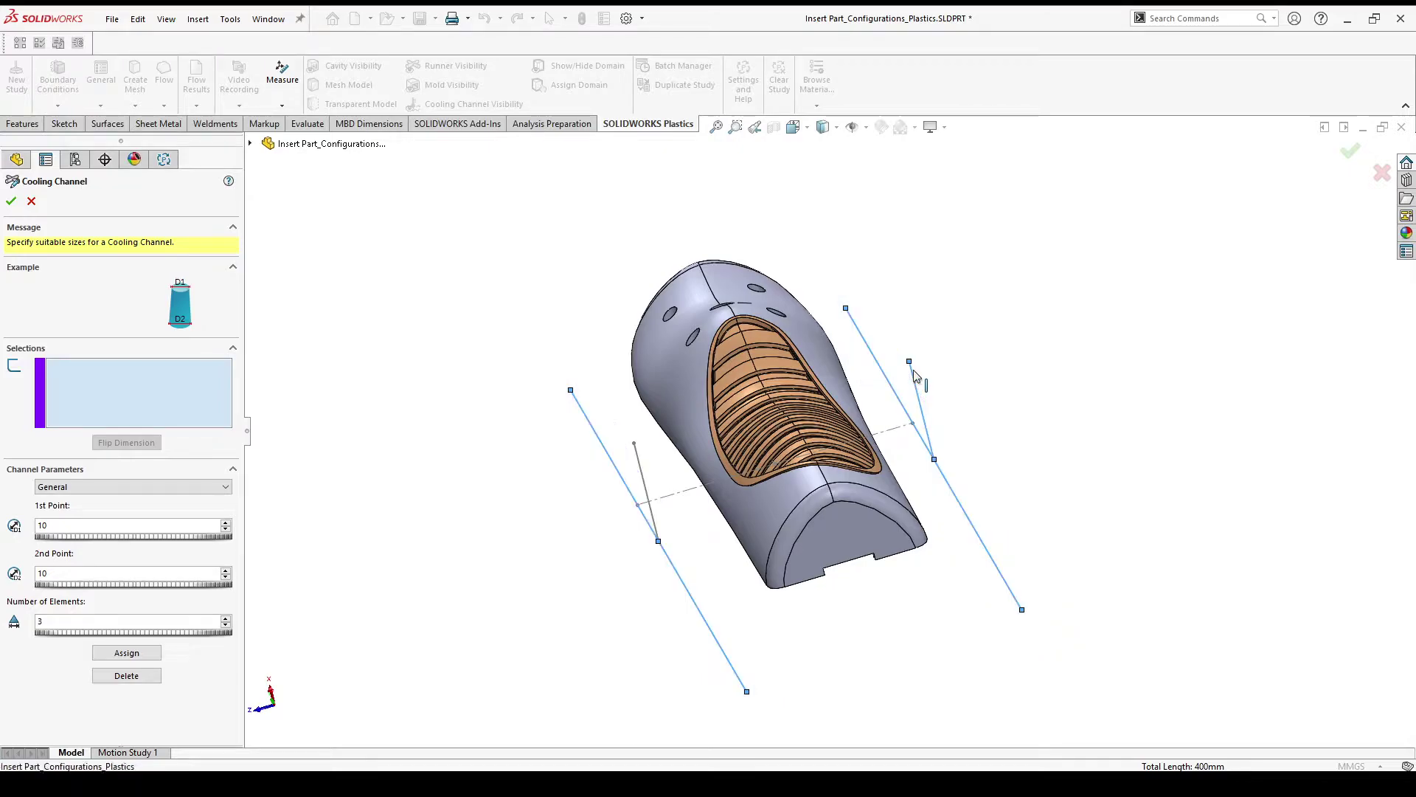
left_click(635, 457)
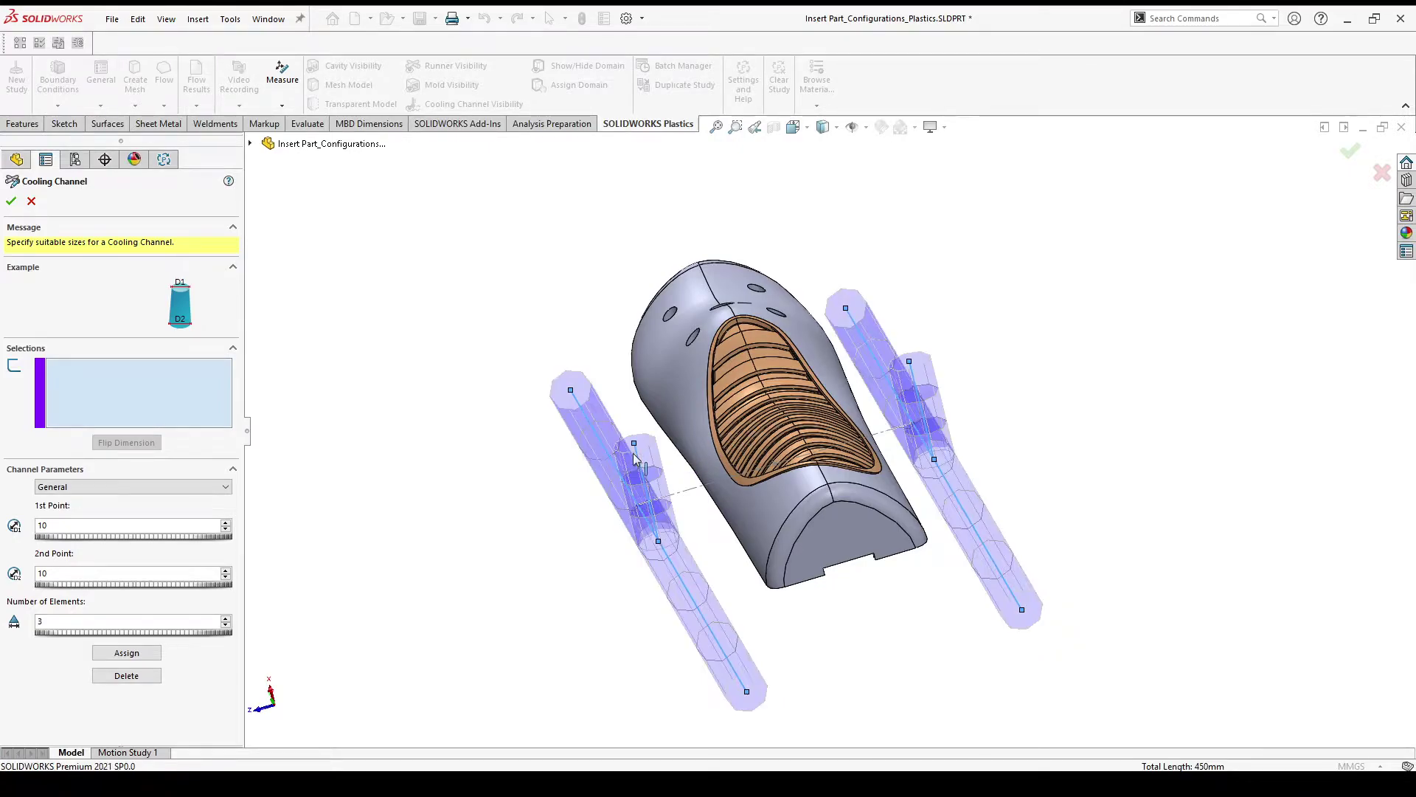
left_click(129, 652)
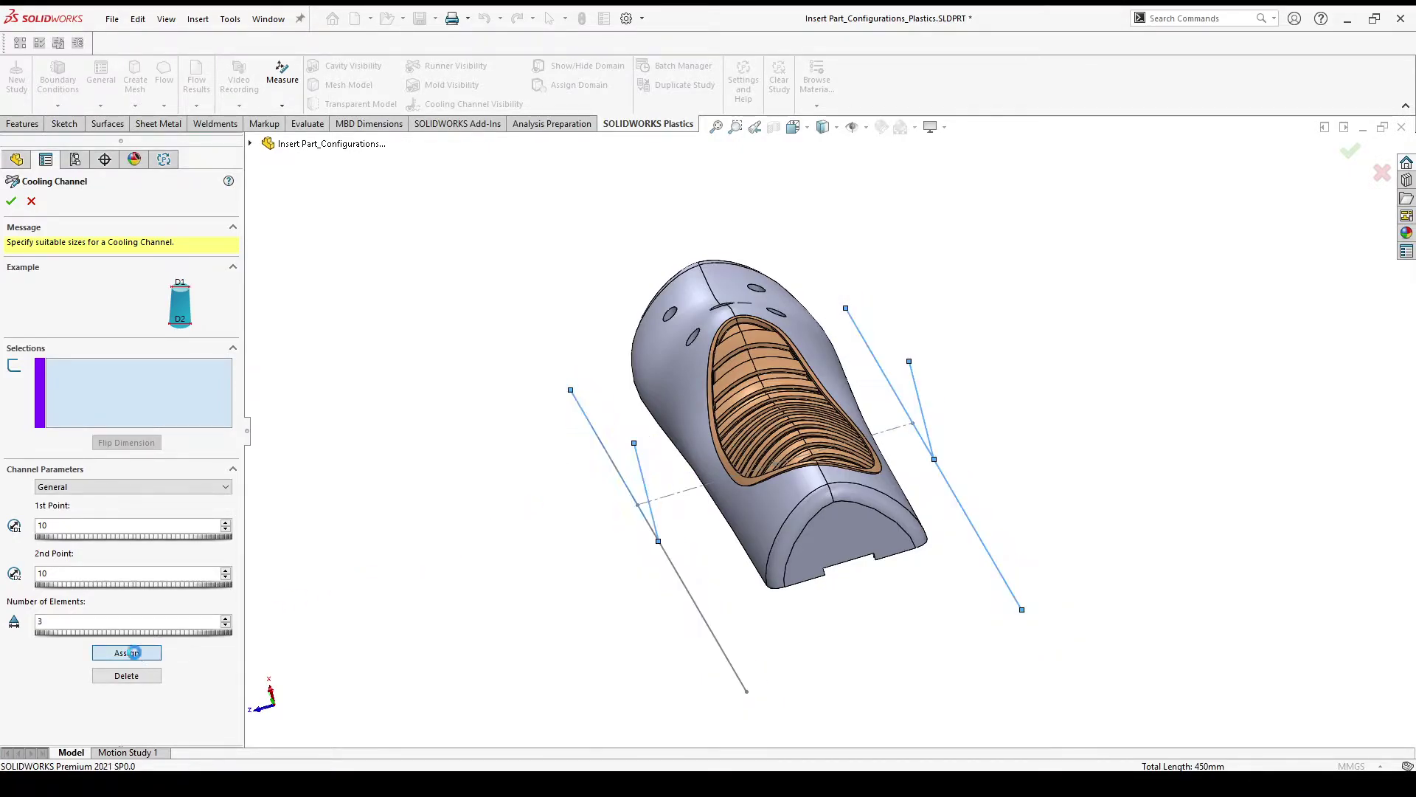
left_click(11, 202)
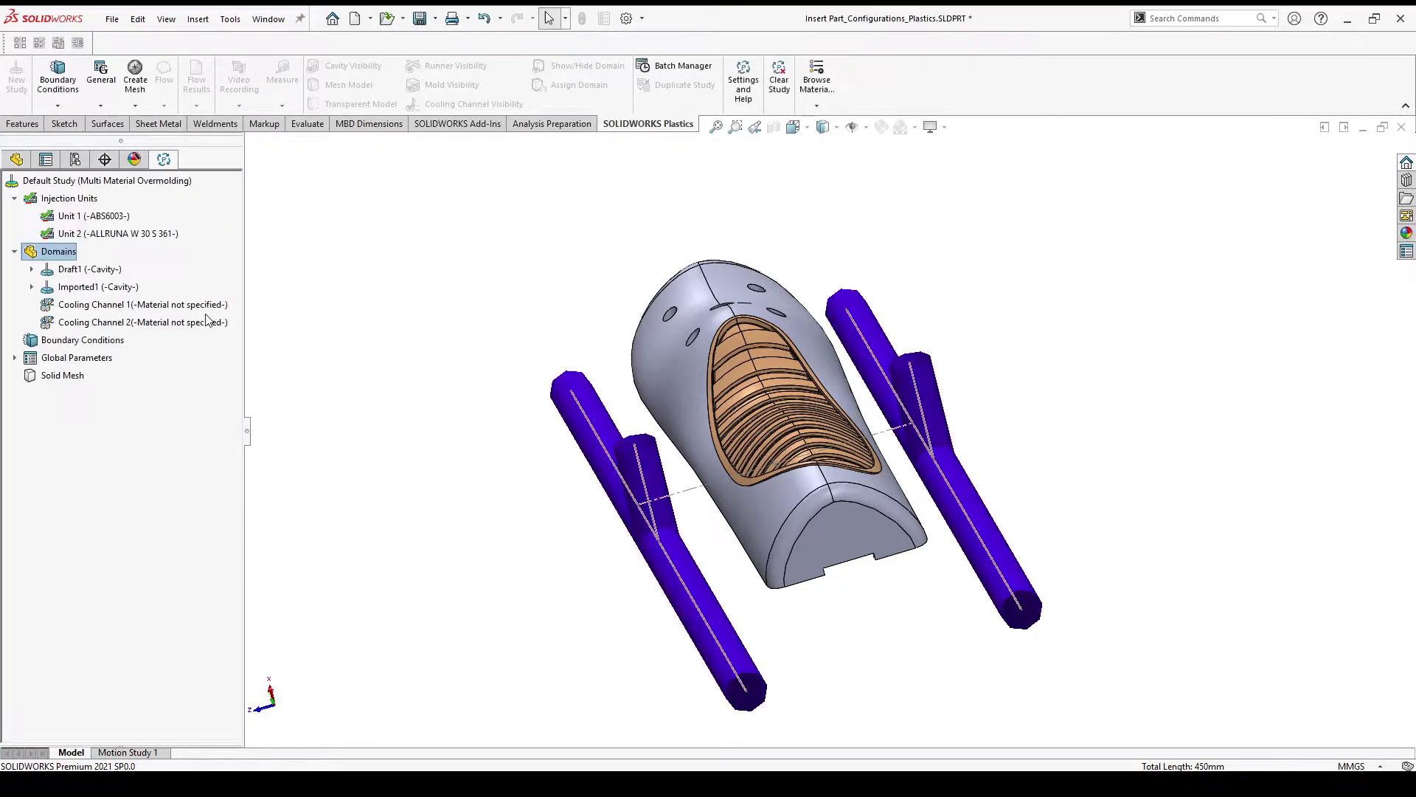
- Add a virtual mold sized +X 30, +Y 125, +Z 45 mm around the part
mouse_move(329, 315)
middle_mouse_down()
mouse_move(357, 273)
mouse_move(368, 301)
middle_mouse_up()
right_click(52, 253)
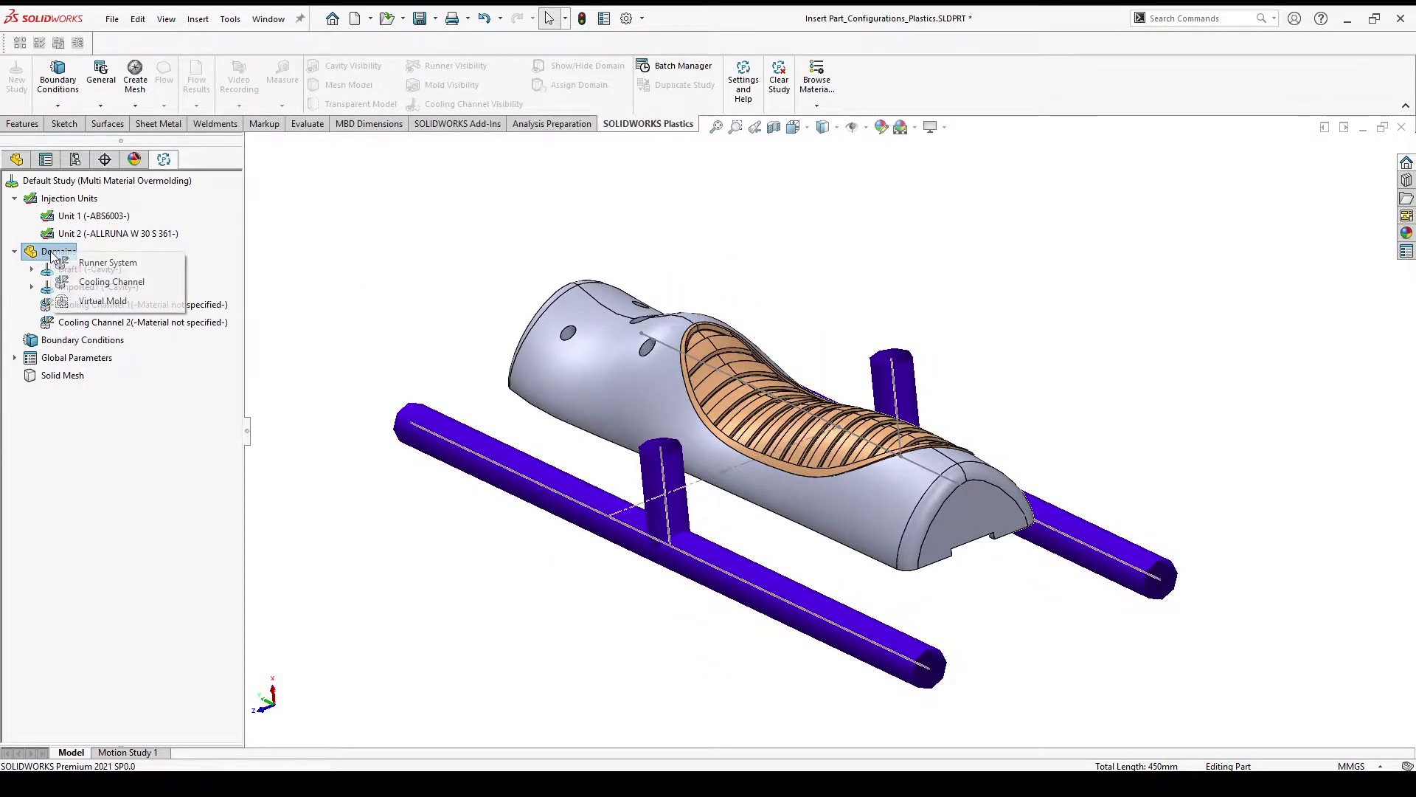
left_click(88, 302)
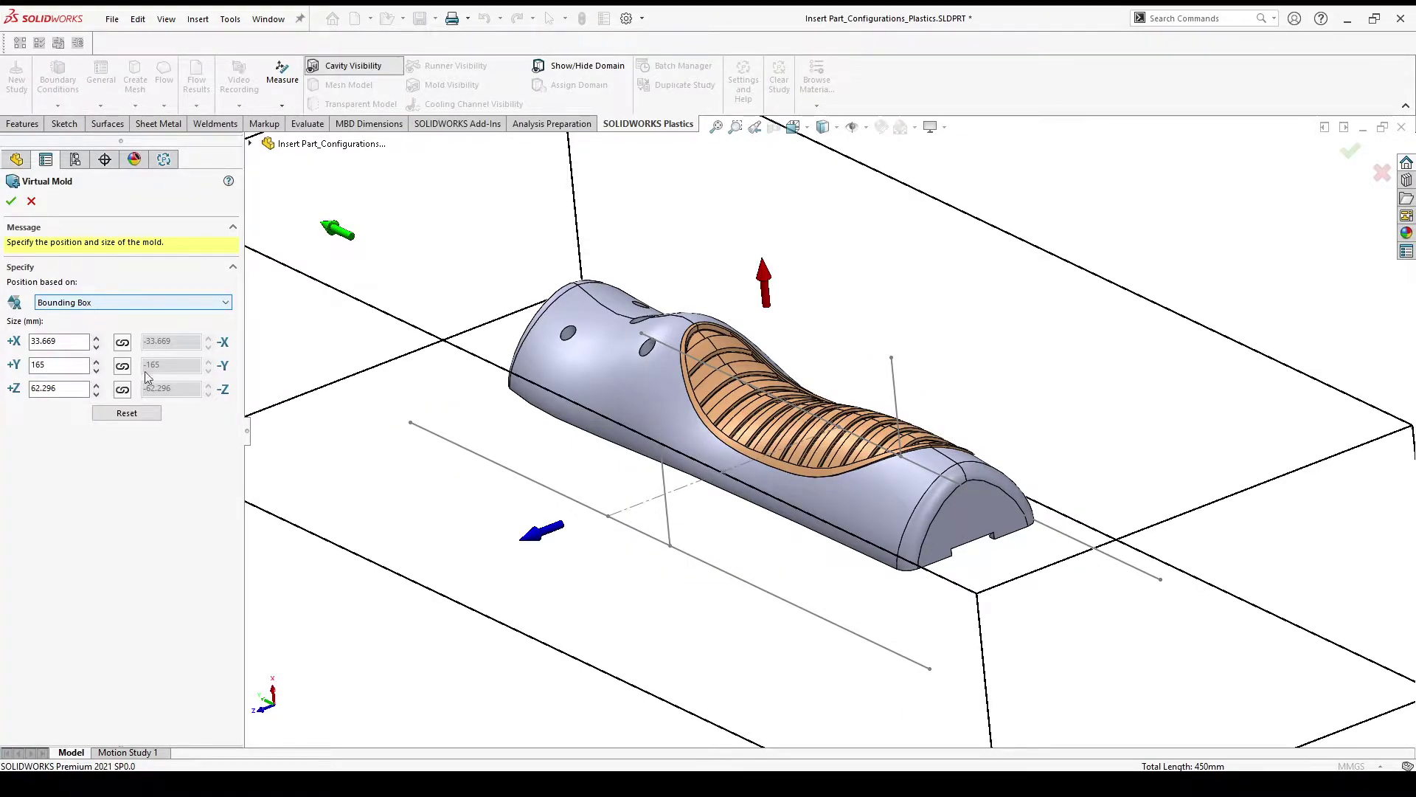
key("f")
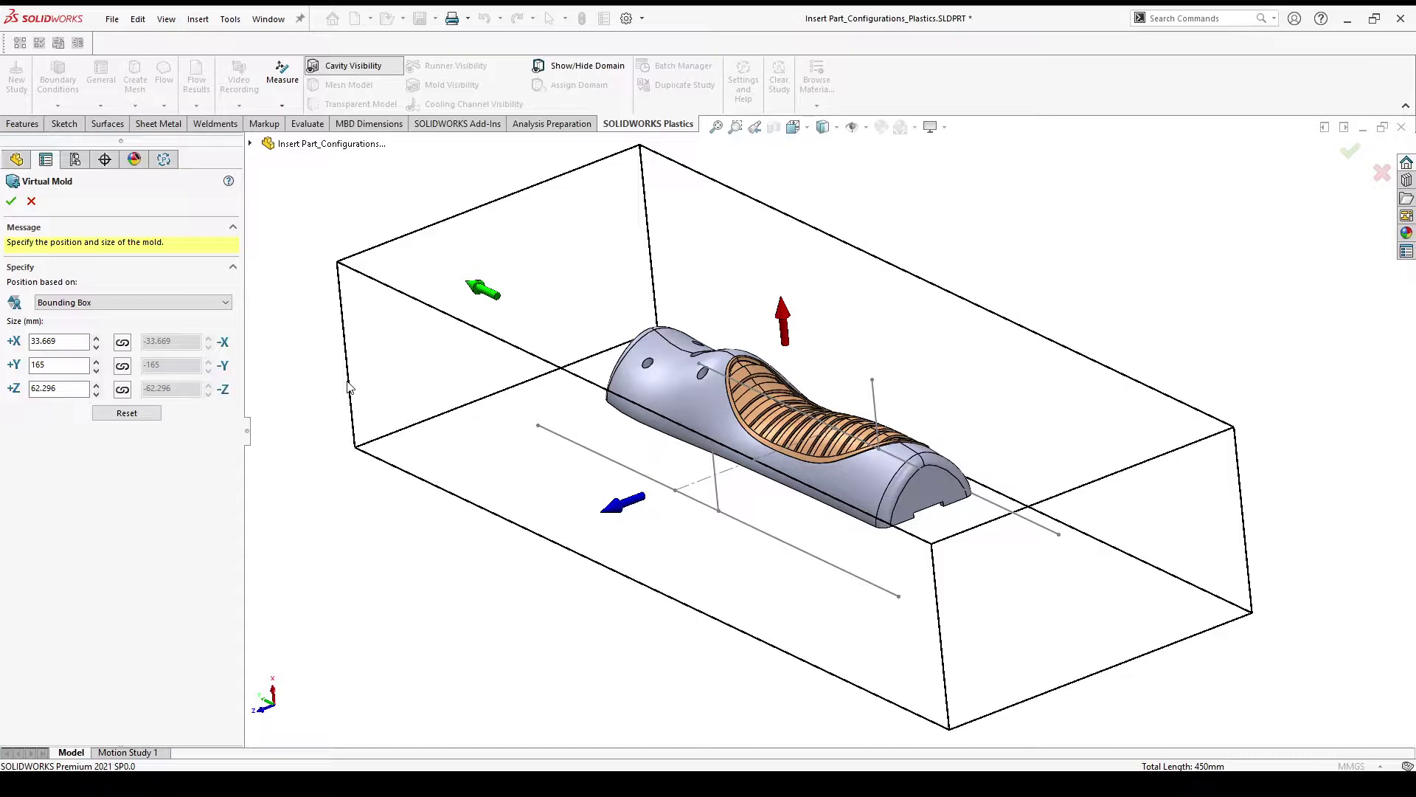
left_click(80, 343)
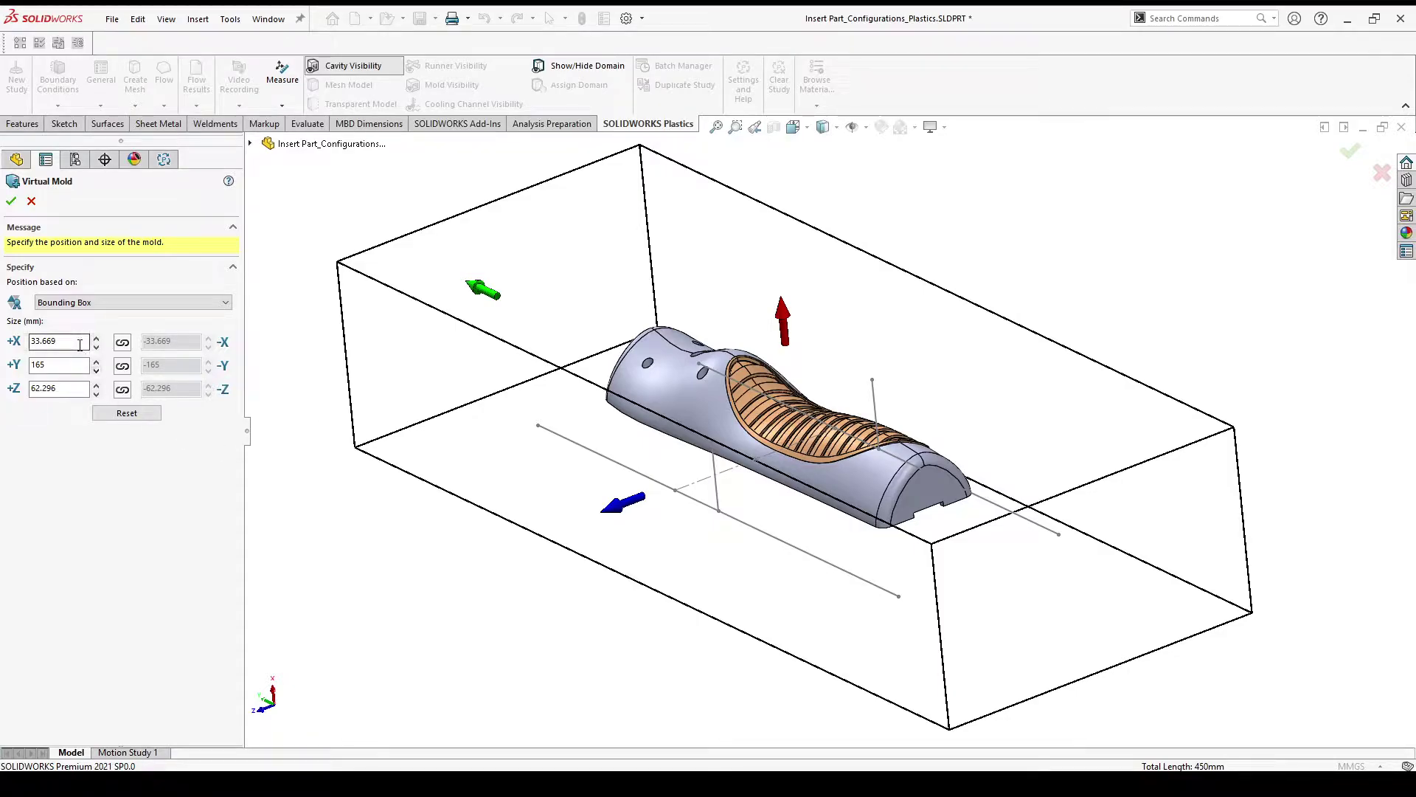
double_click(79, 344)
type("30")
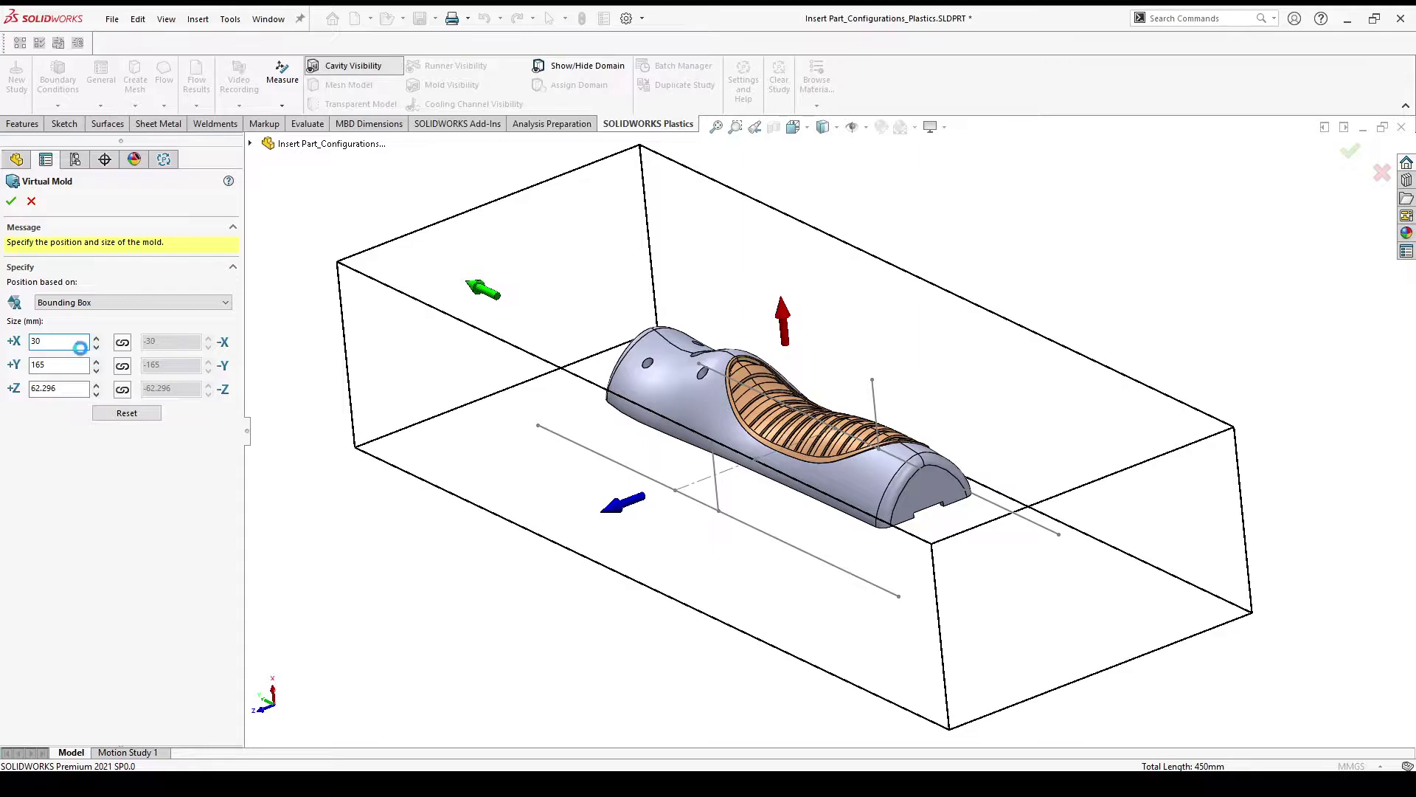
double_click(68, 364)
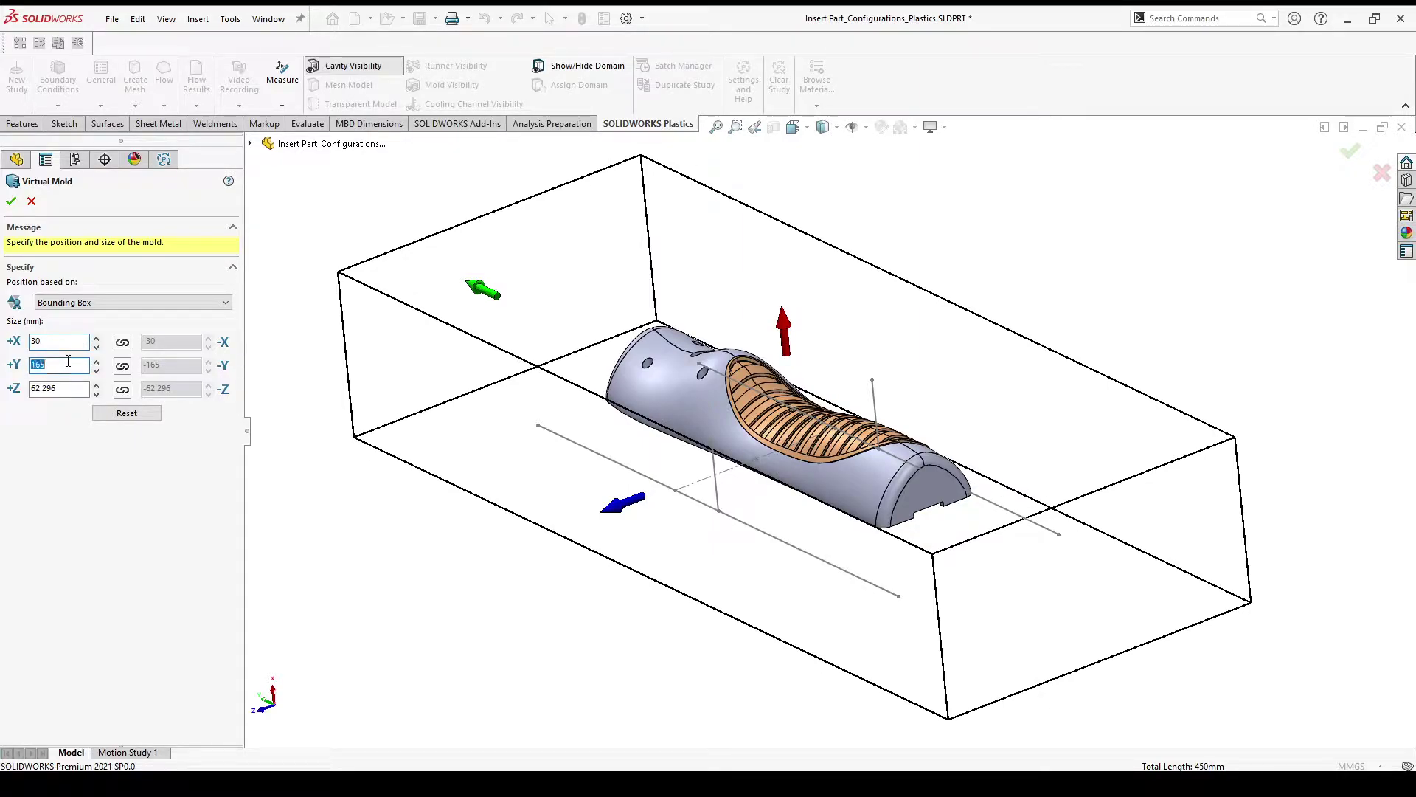
type("125")
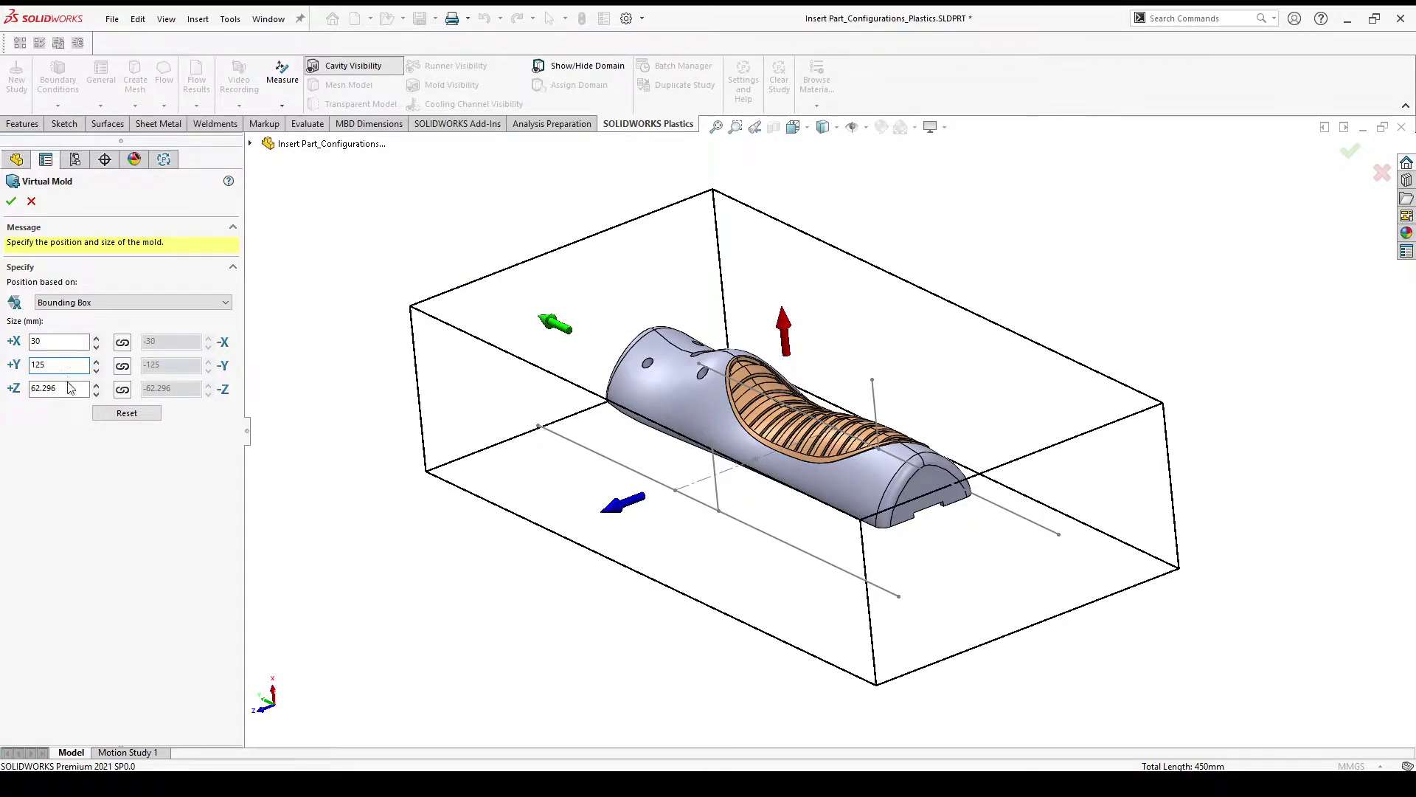
double_click(70, 388)
type("45")
left_click(11, 201)
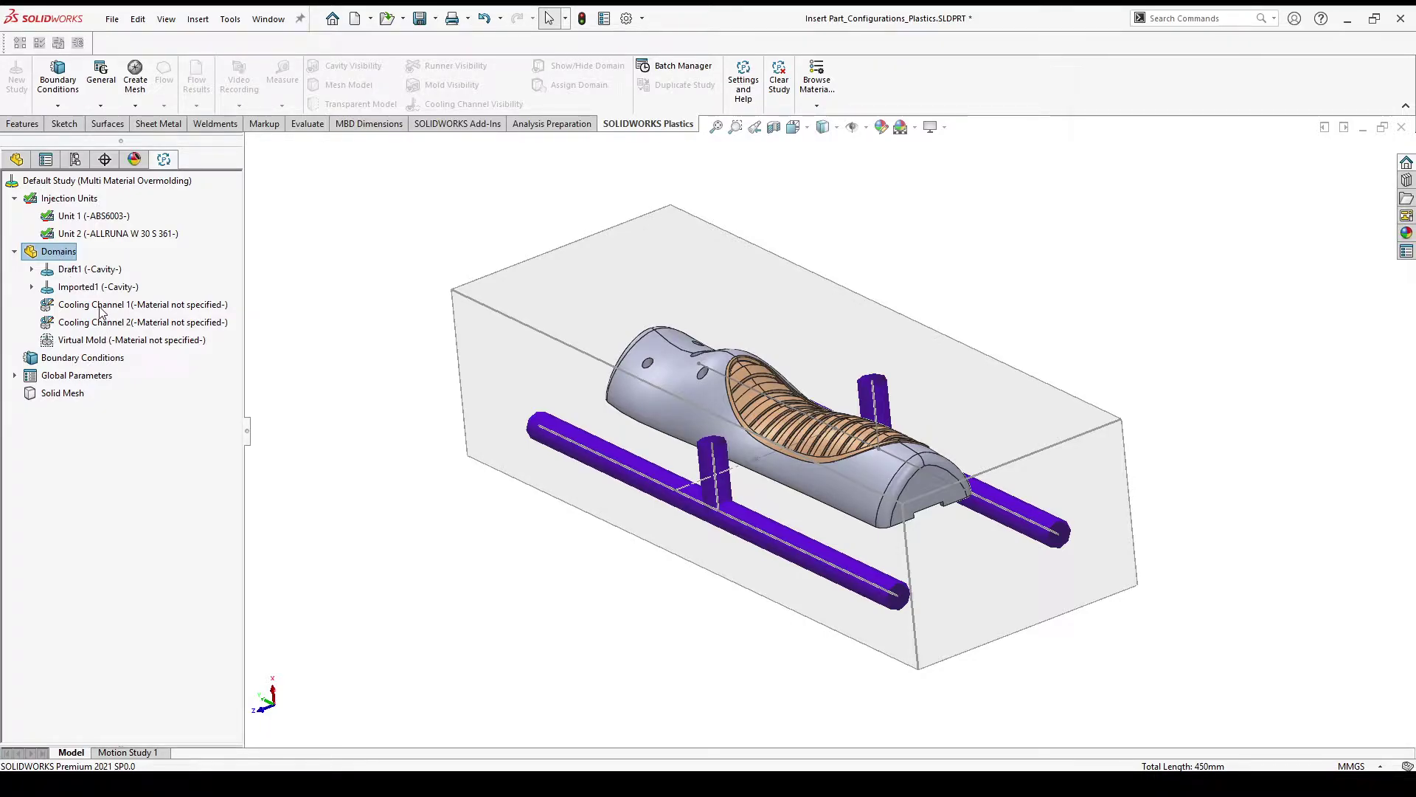
- Give Cooling Channels 1 and 2 Water coolant and the virtual mold Steel - 420SS
right_click(101, 305)
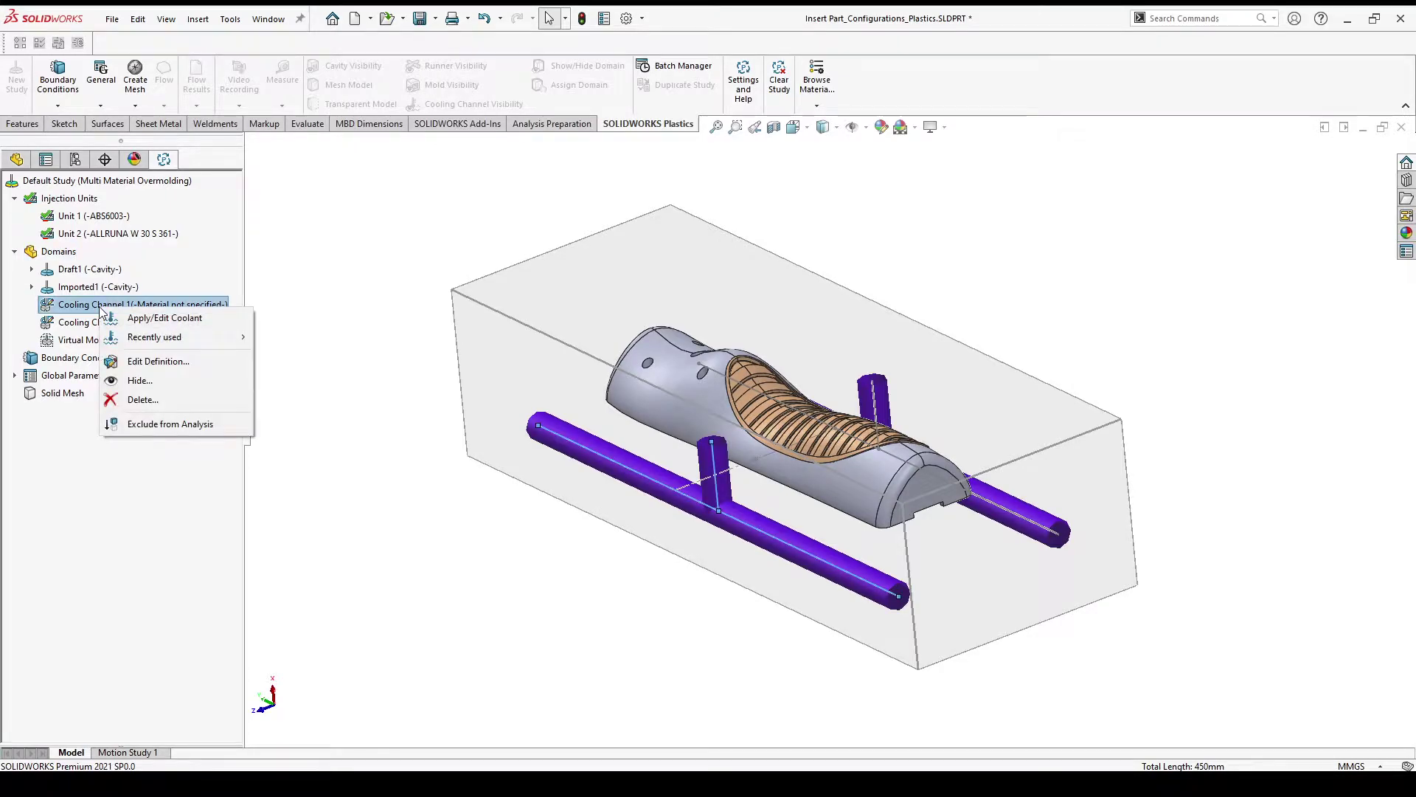
mouse_move(154, 336)
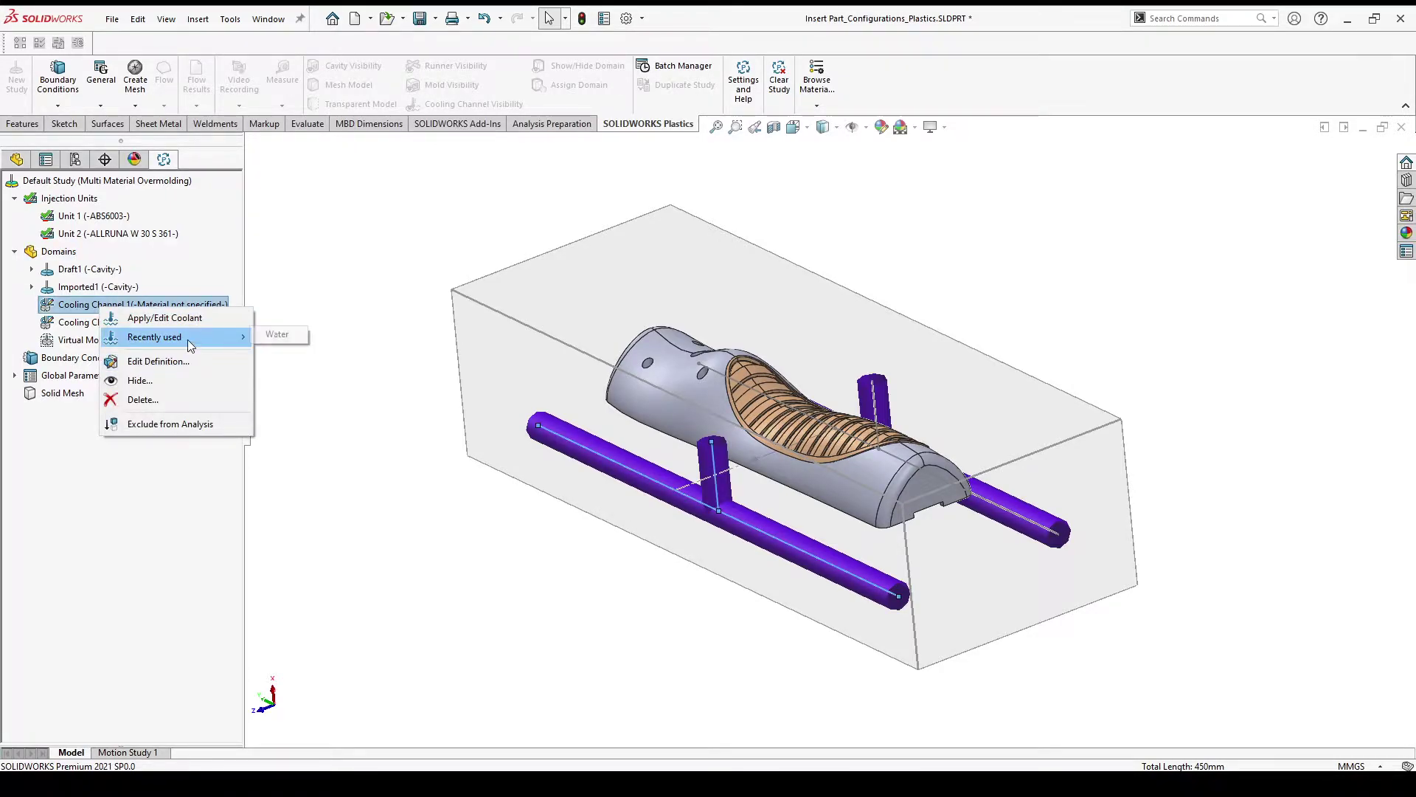
left_click(294, 337)
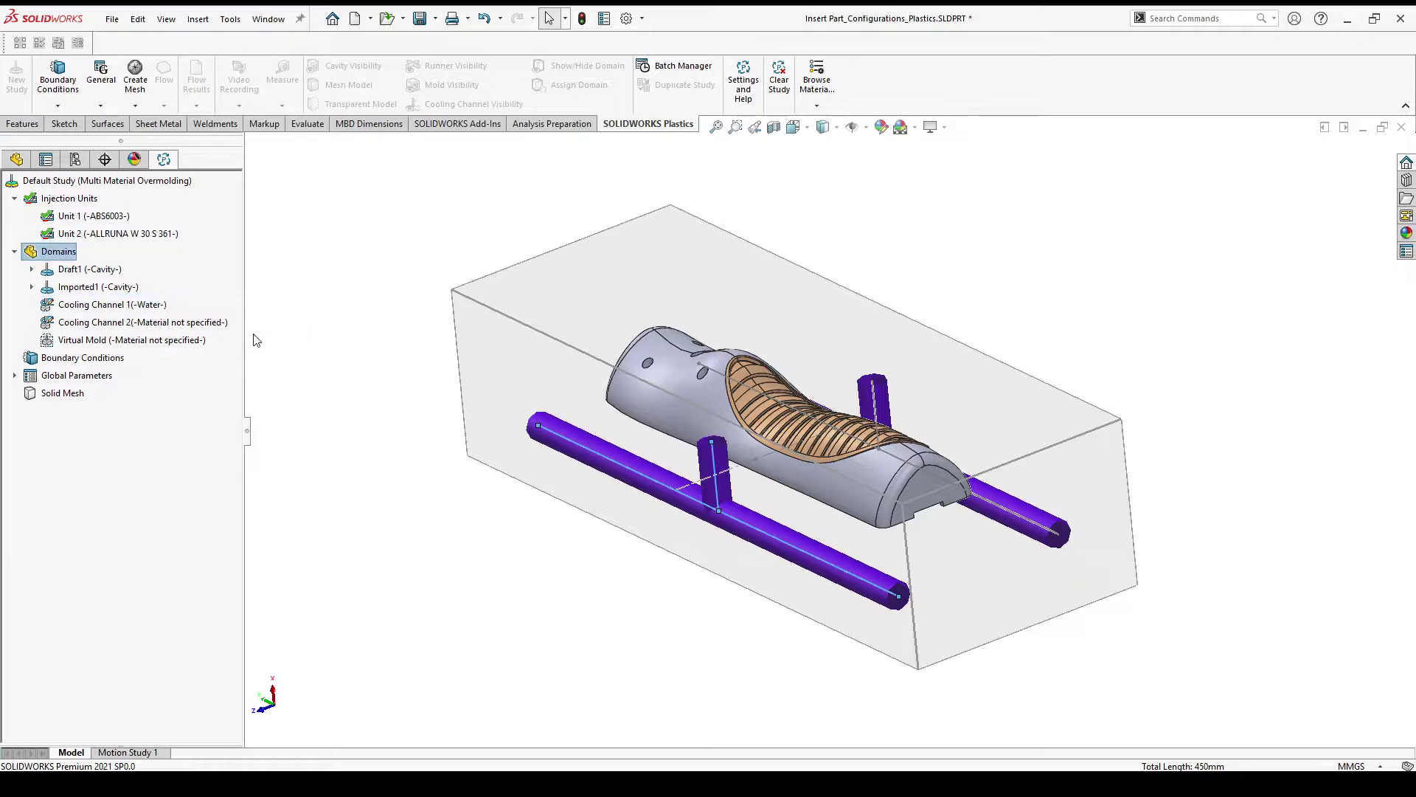
right_click(181, 323)
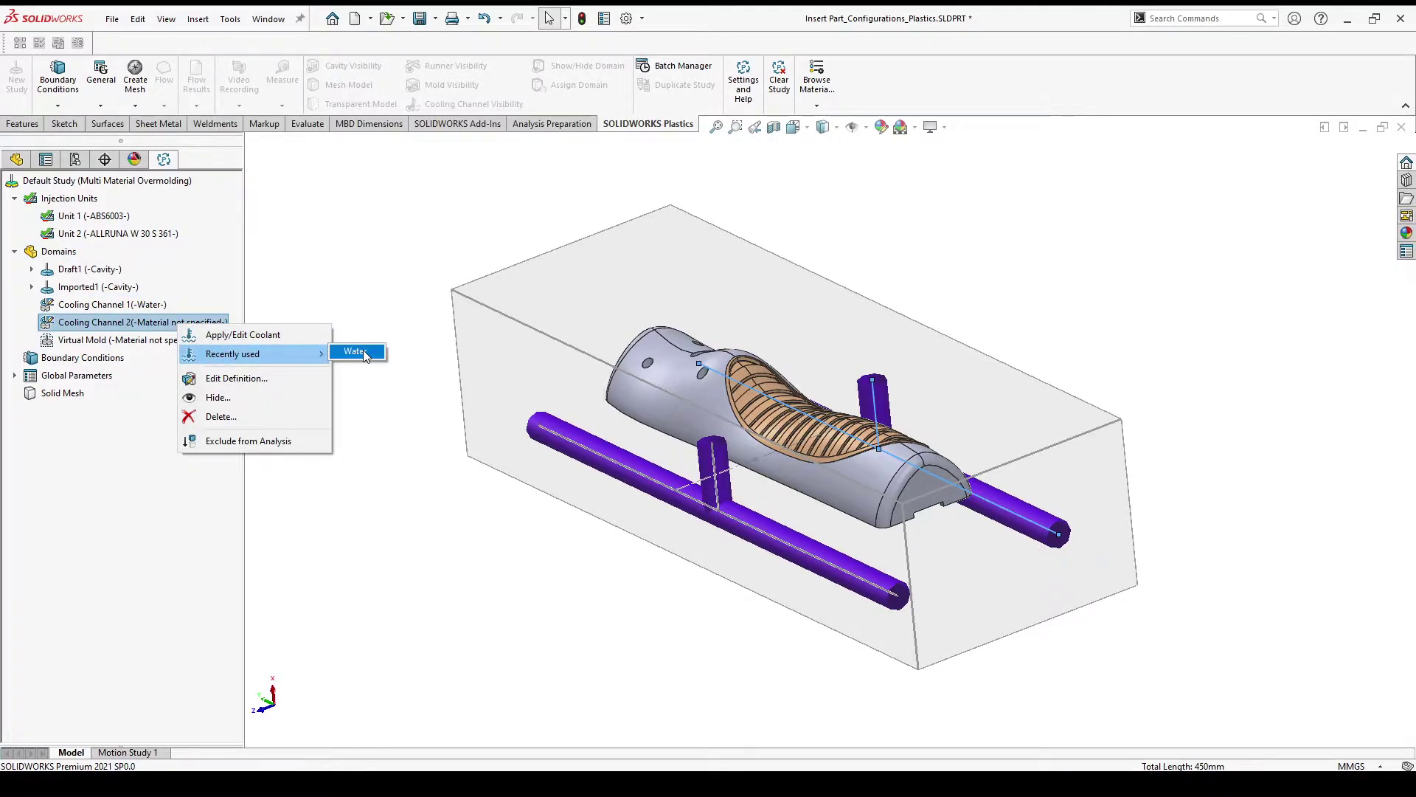
left_click(362, 355)
right_click(159, 340)
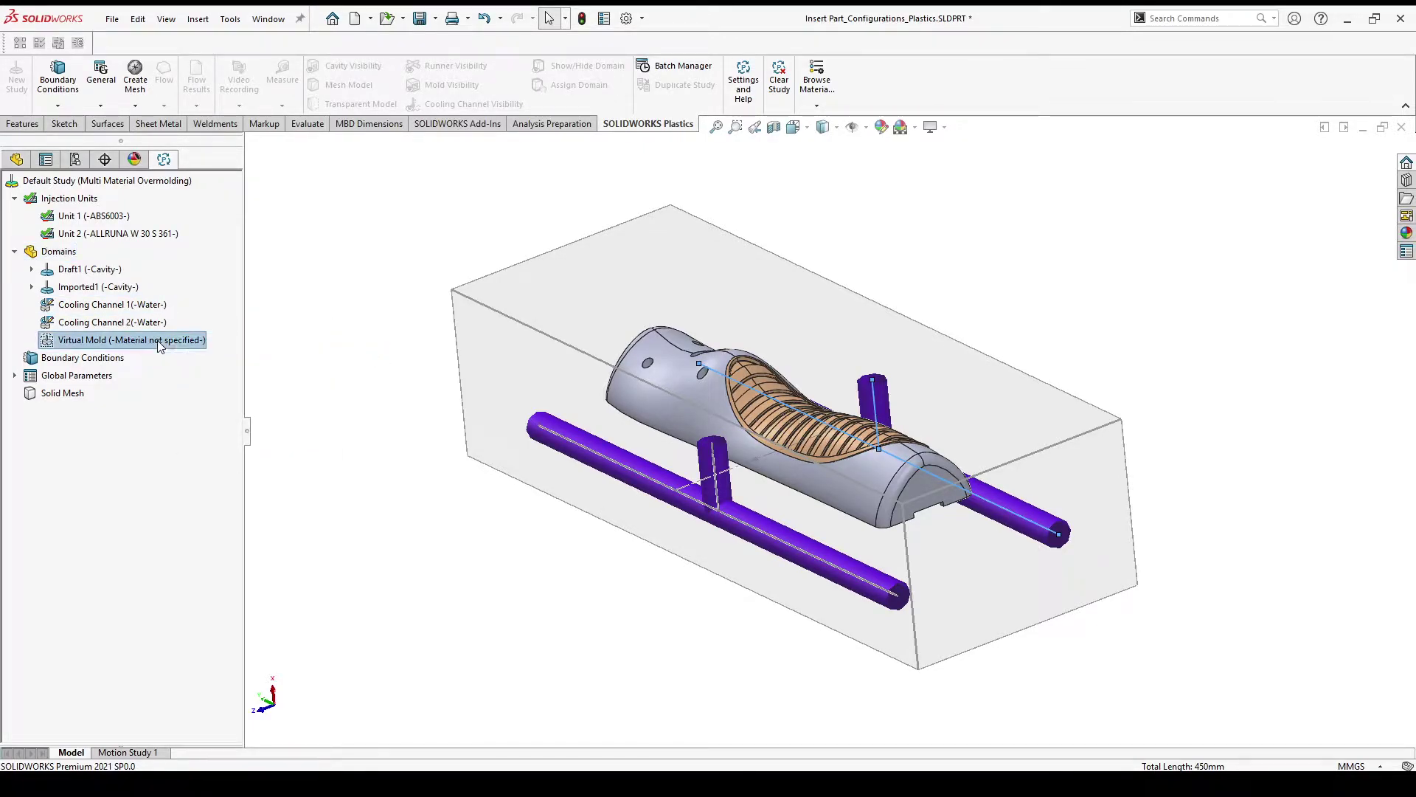
mouse_move(212, 370)
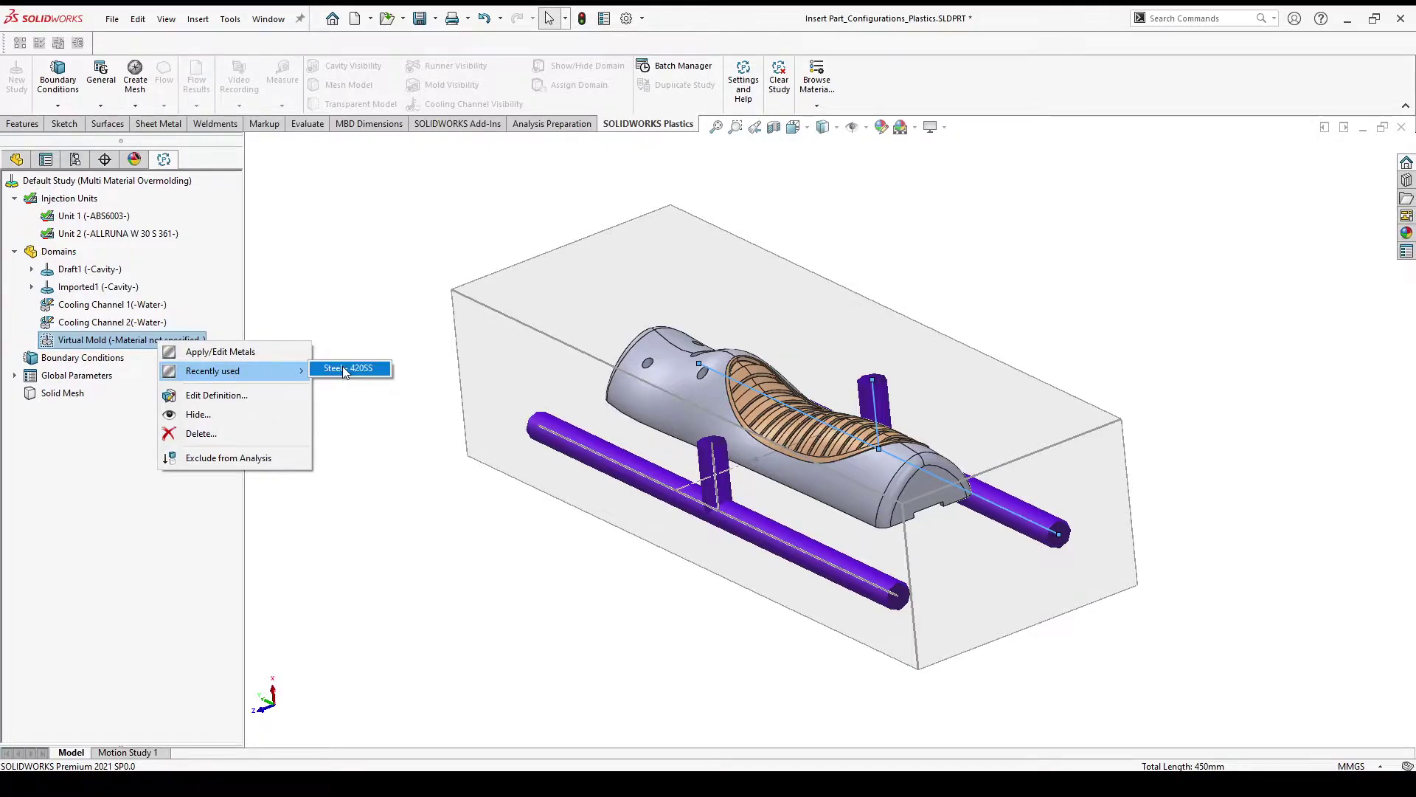
left_click(357, 368)
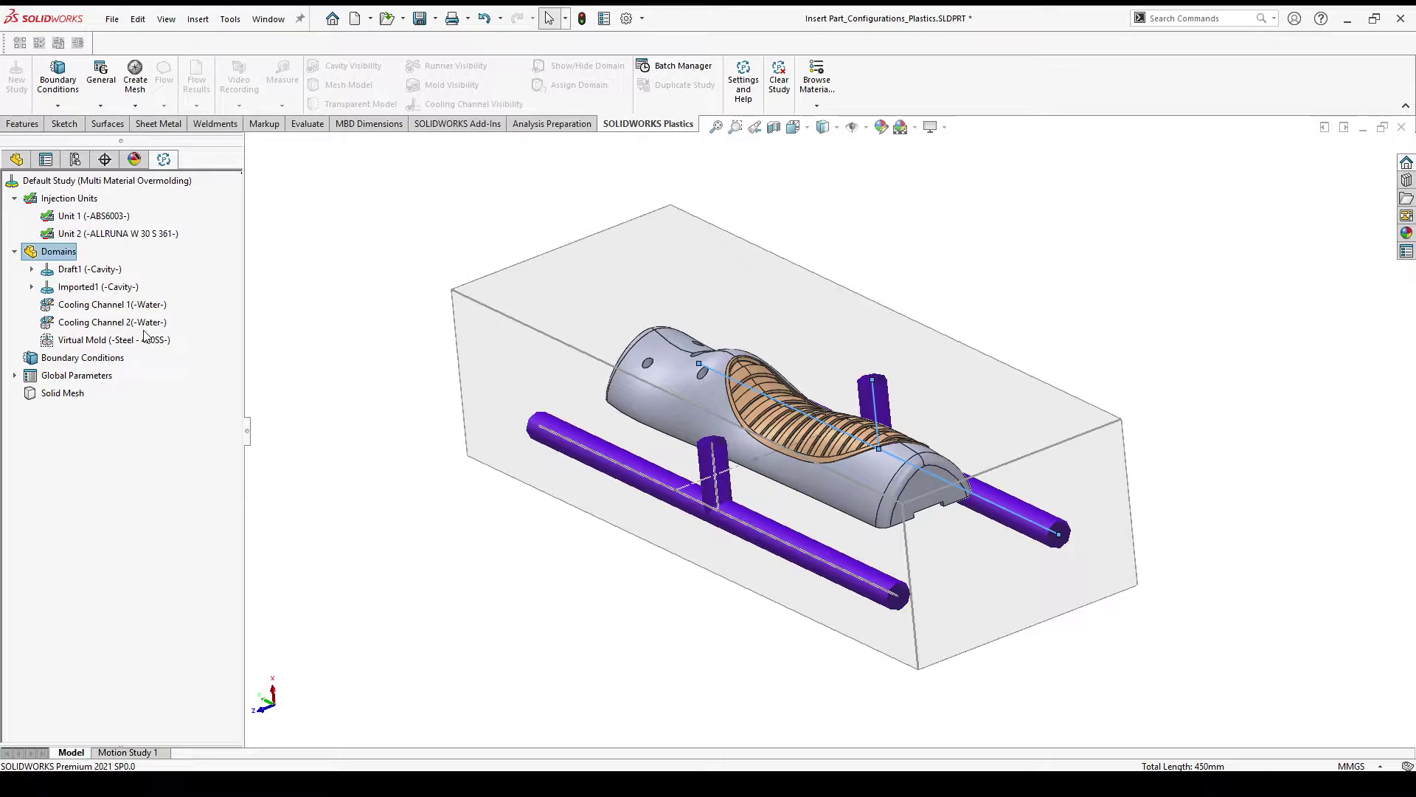
- Begin an injection location, trying underside picks and removing the mistaken point and runner face
right_click(84, 362)
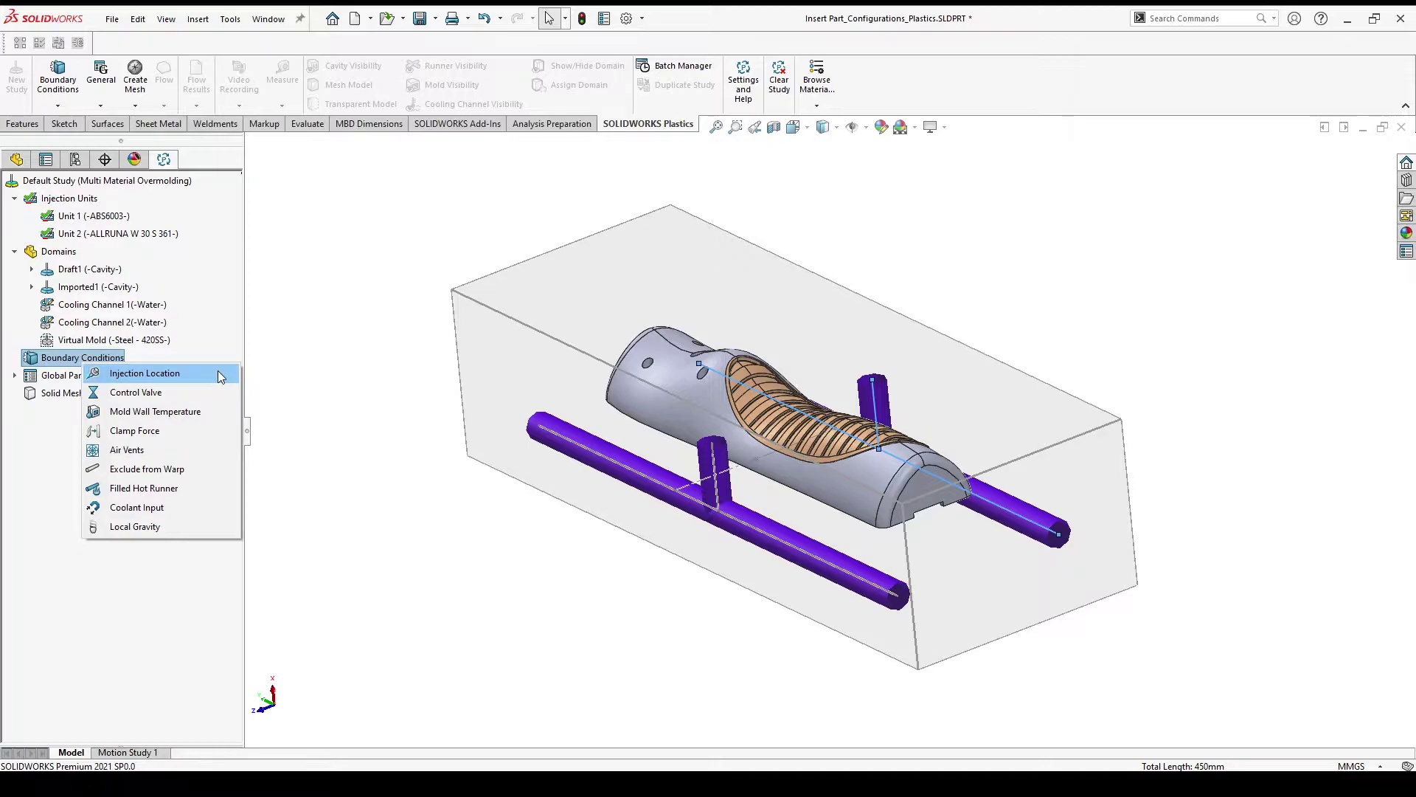
key("Escape")
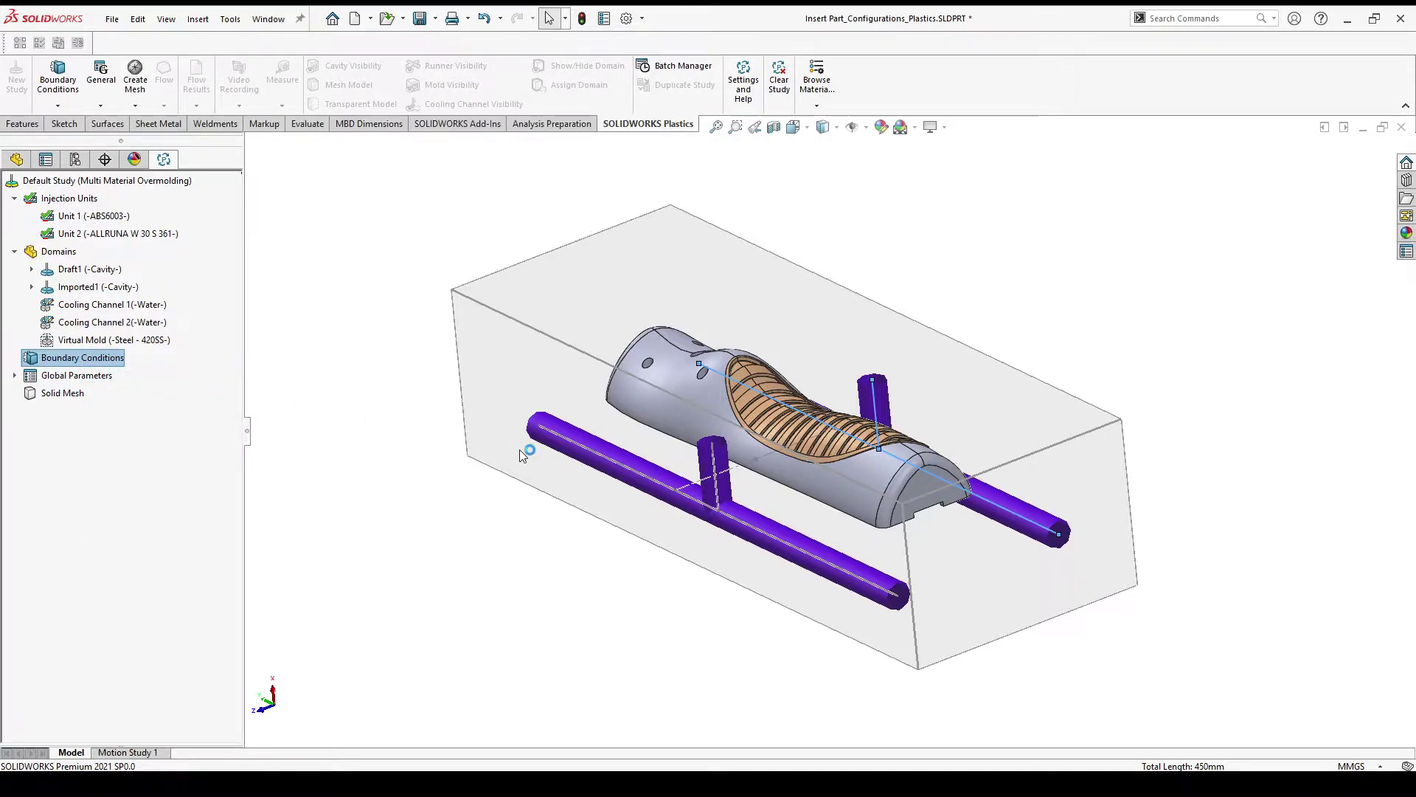
middle_click_drag(673, 496, 728, 265)
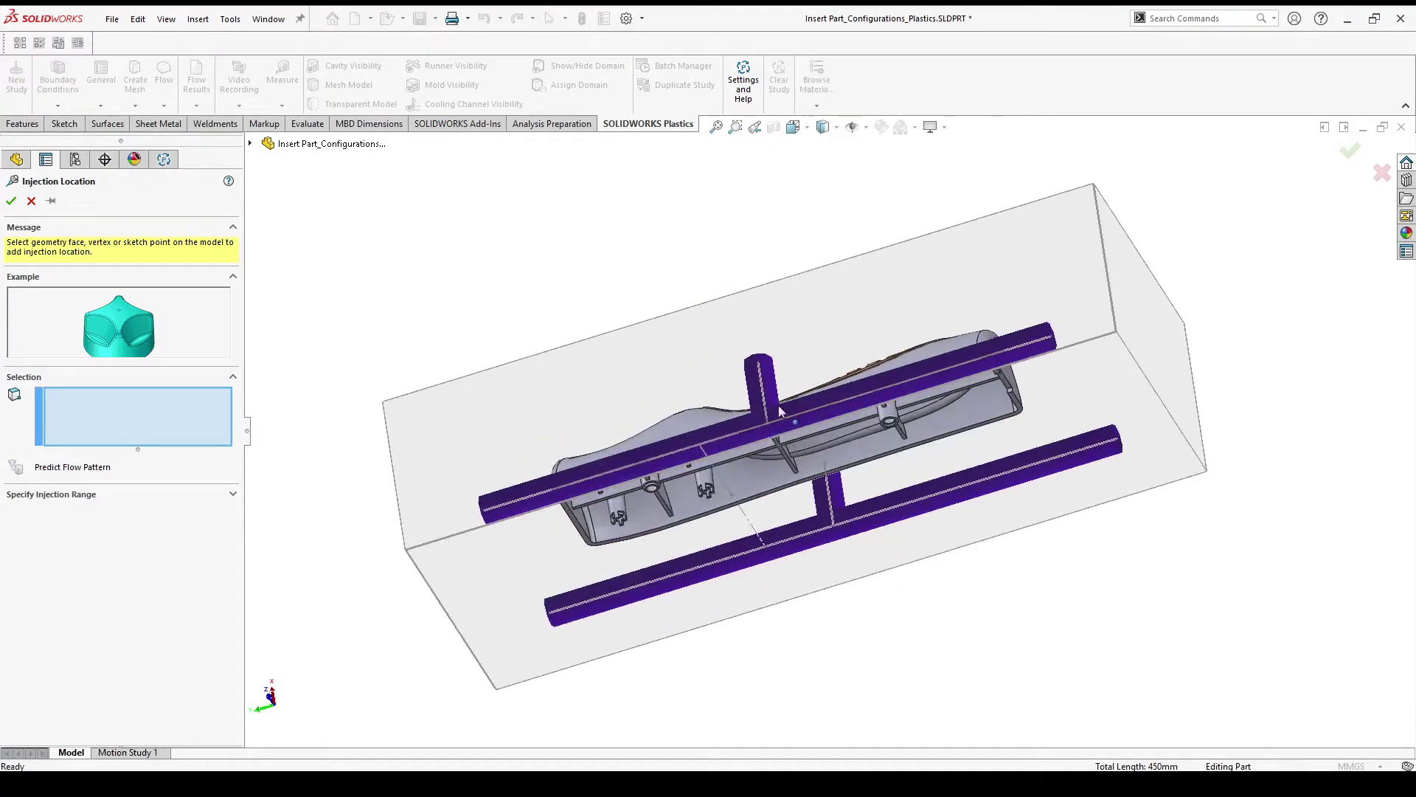
scroll(818, 457, "down", 5)
scroll(817, 457, "down", 2)
scroll(772, 428, "down", 2)
scroll(748, 453, "down", 3)
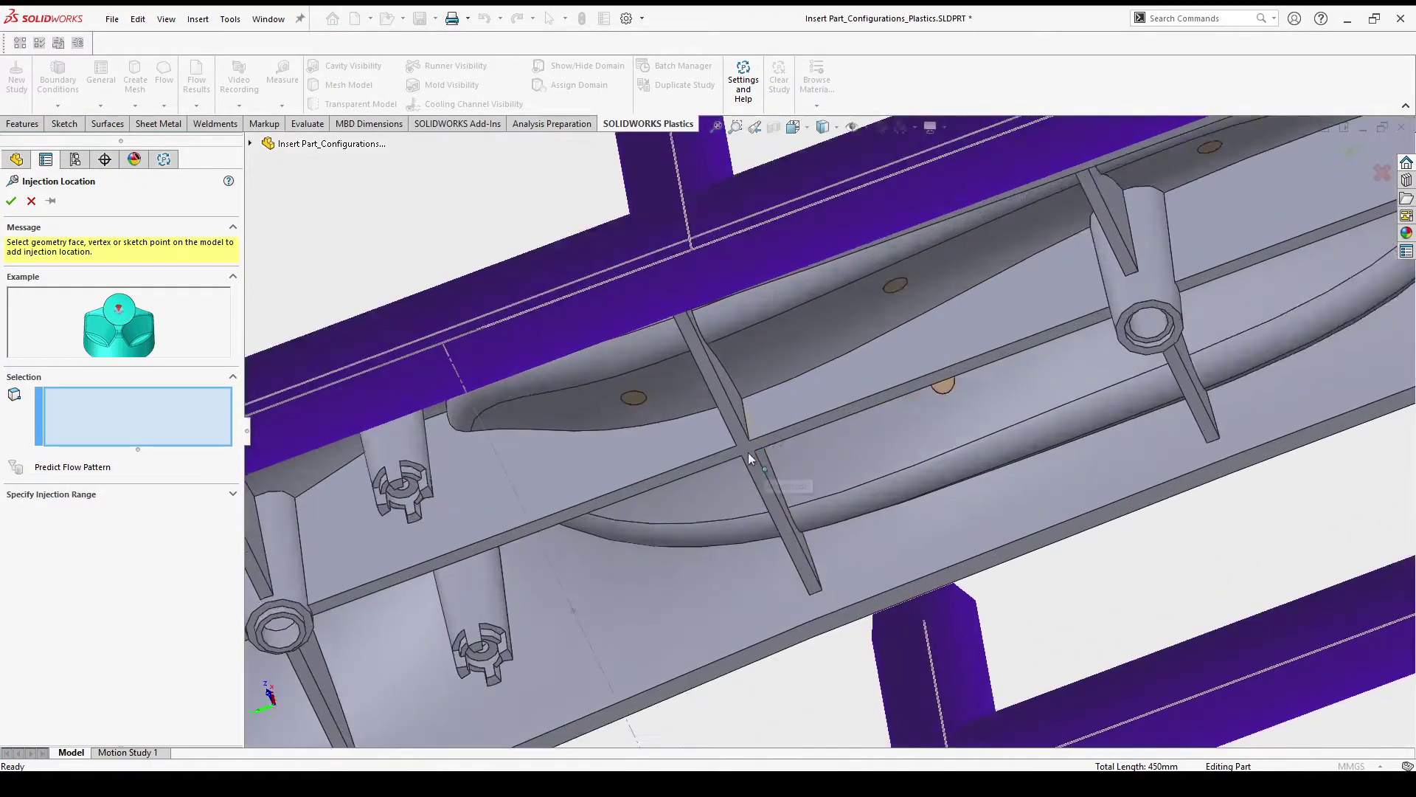
left_click(745, 447)
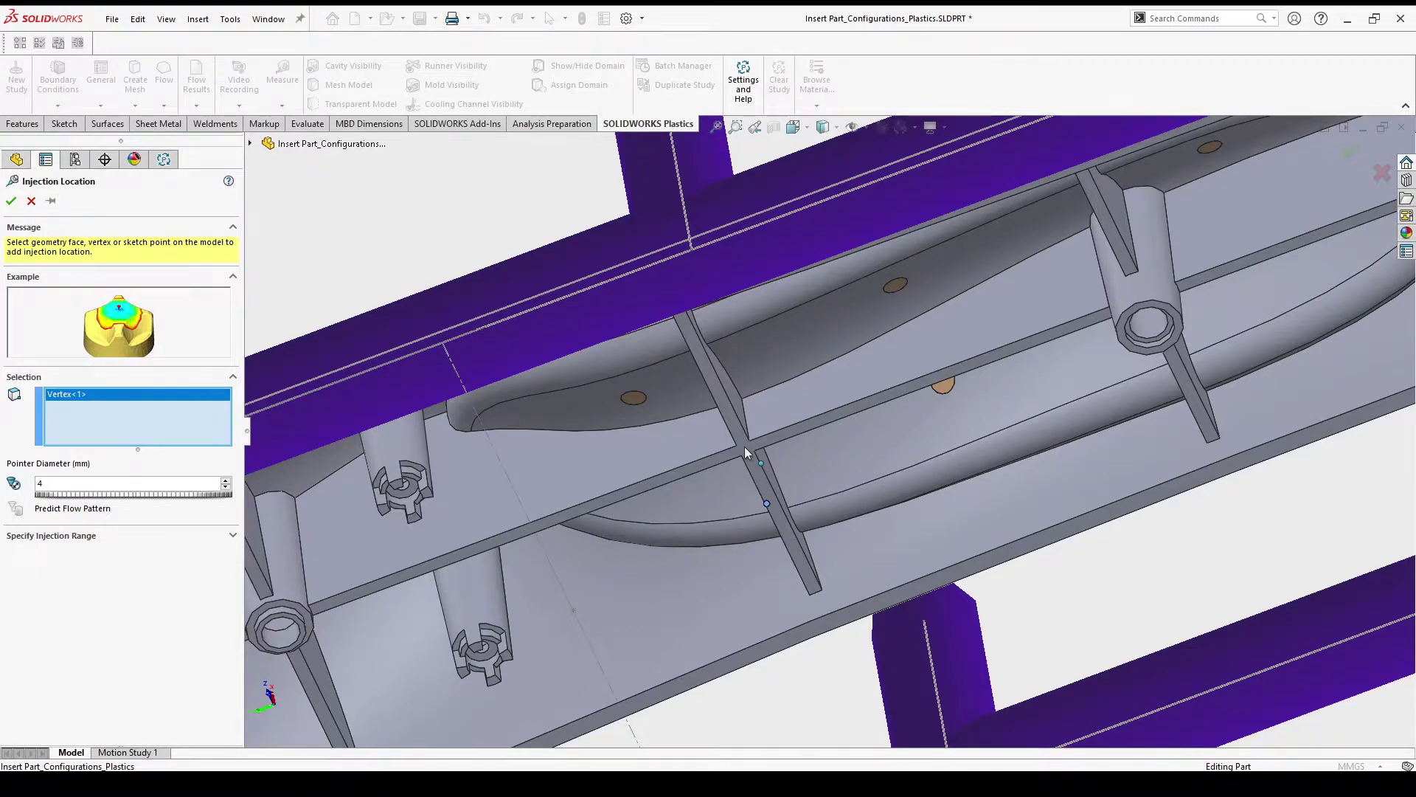
right_click(195, 399)
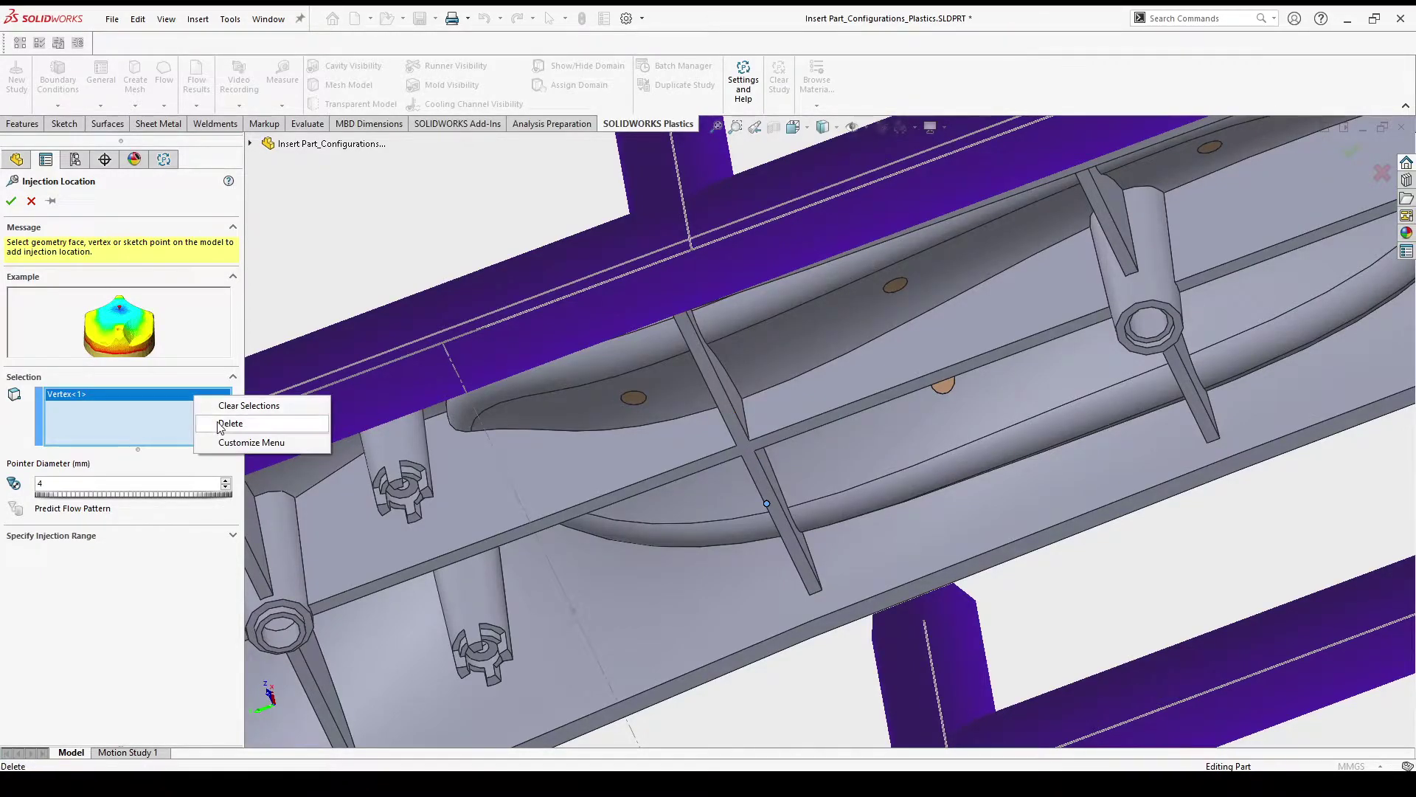
left_click(225, 422)
left_click(737, 449)
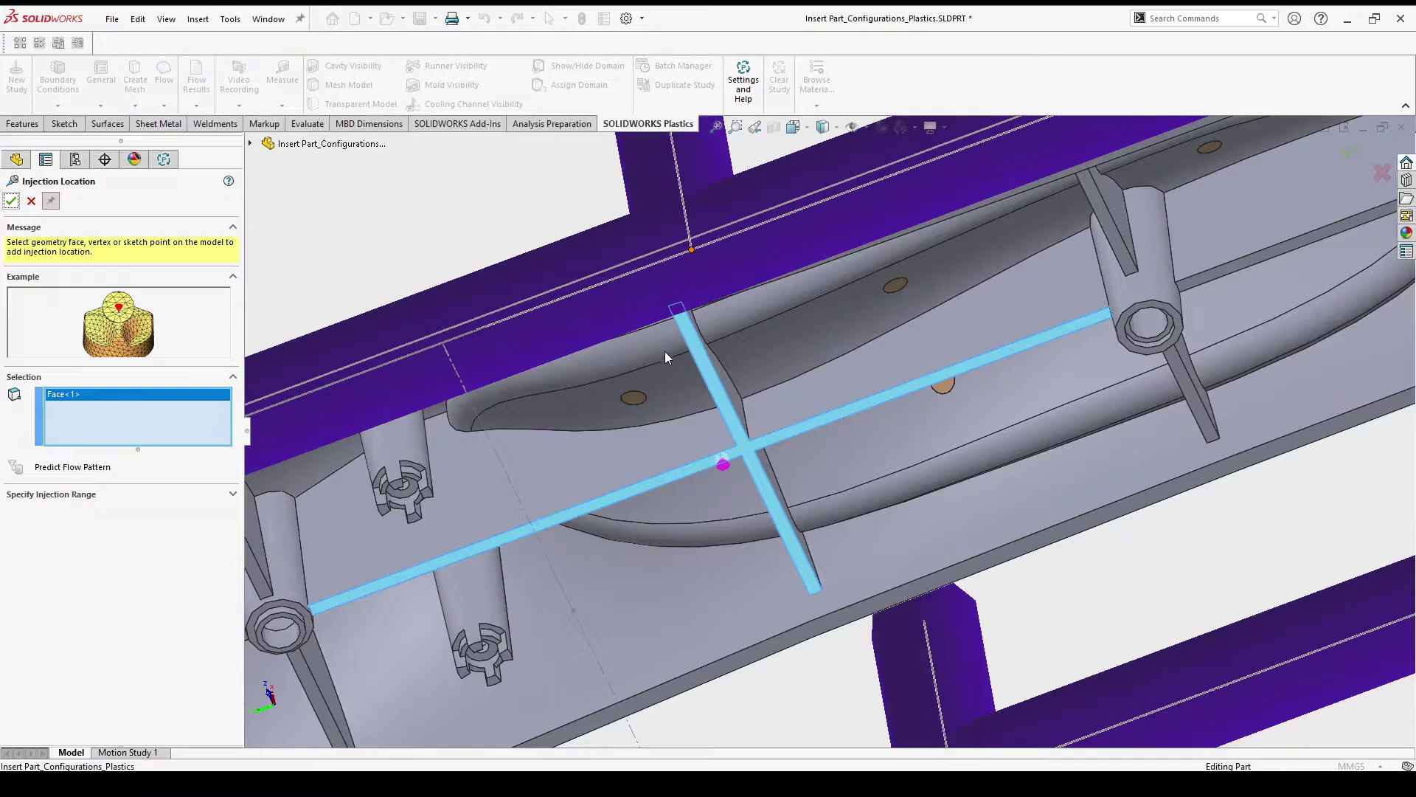
left_click(652, 329)
key("z")
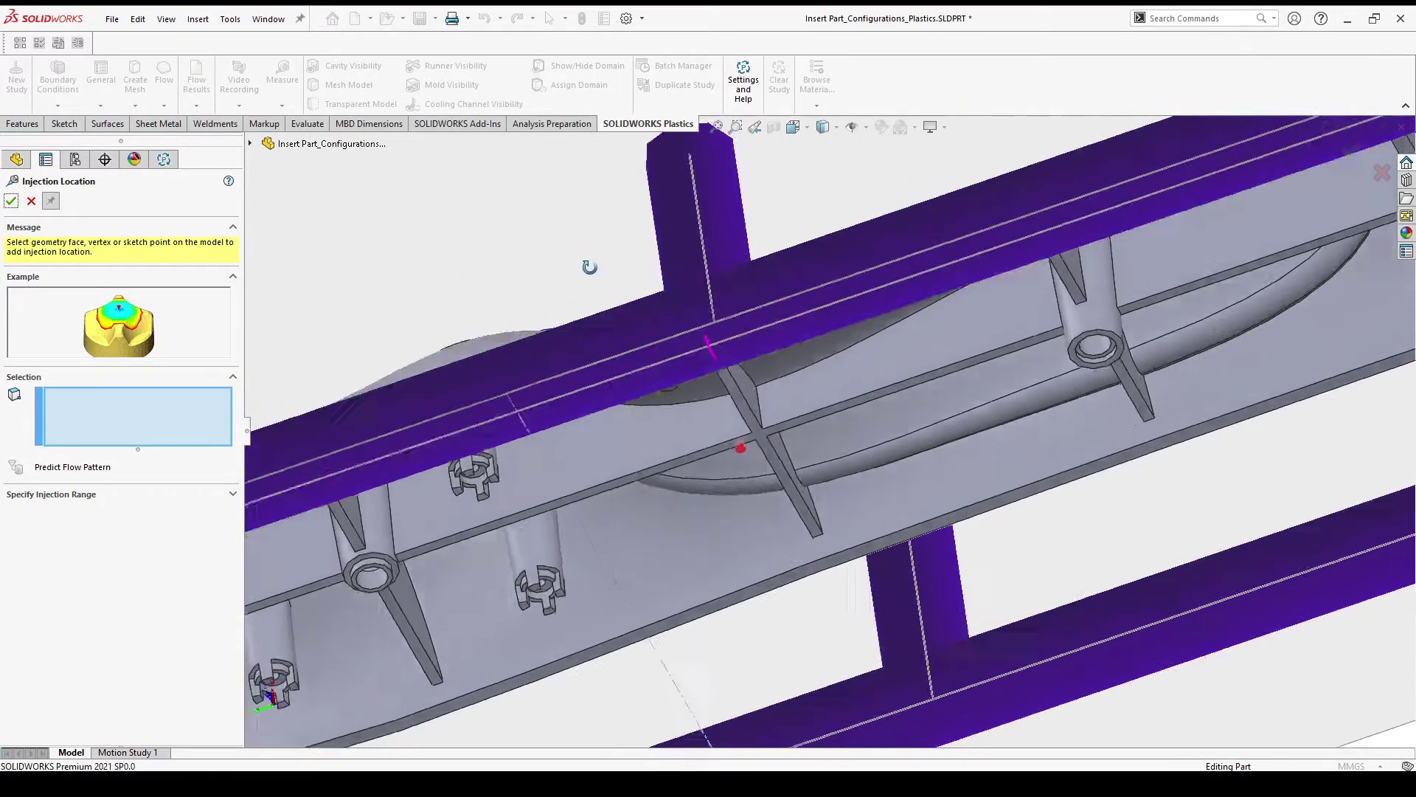
- Place the gate at the overmold patch's edge on top and confirm the injection locations
middle_click_drag(594, 225, 597, 480)
key("f")
middle_click_drag(678, 295, 595, 369)
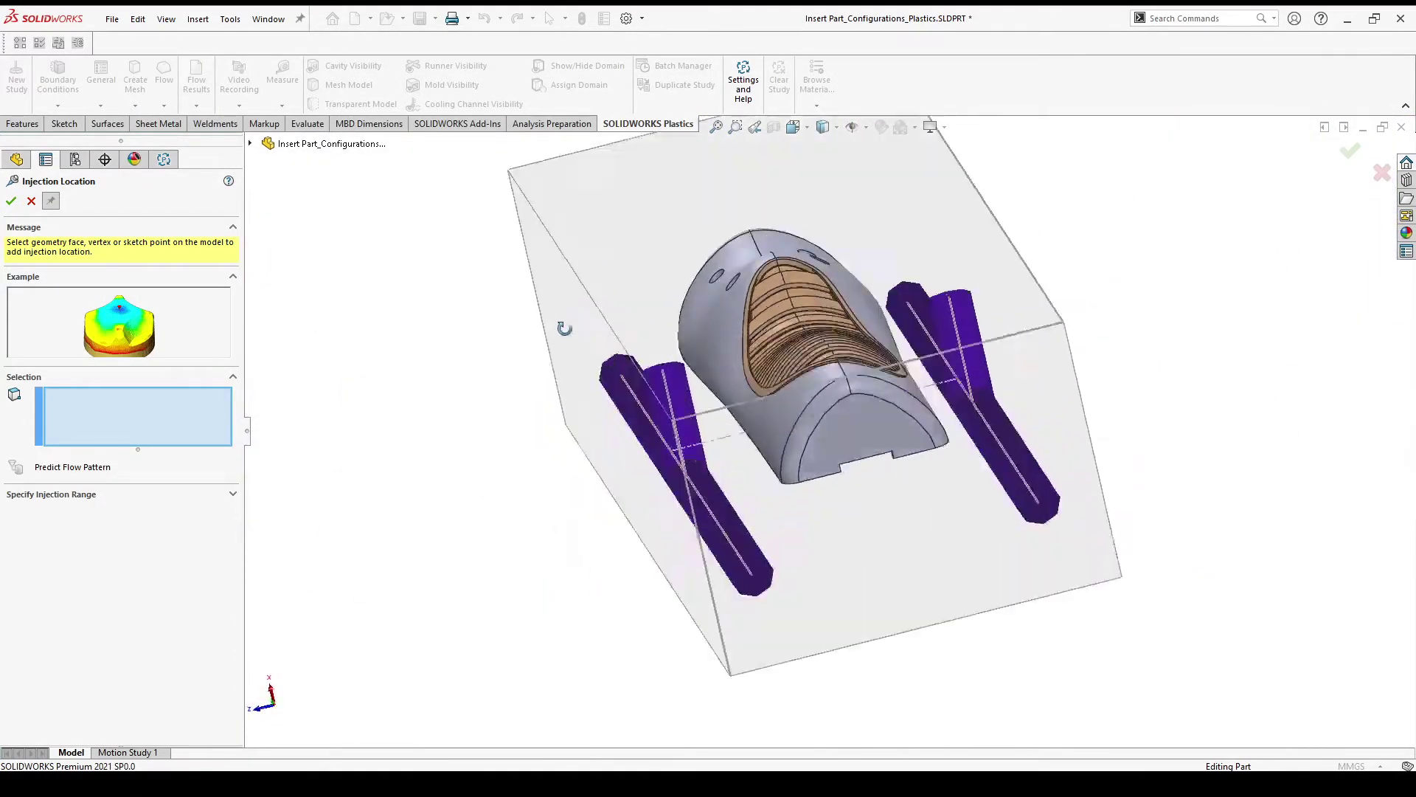
scroll(786, 304, "down", 5)
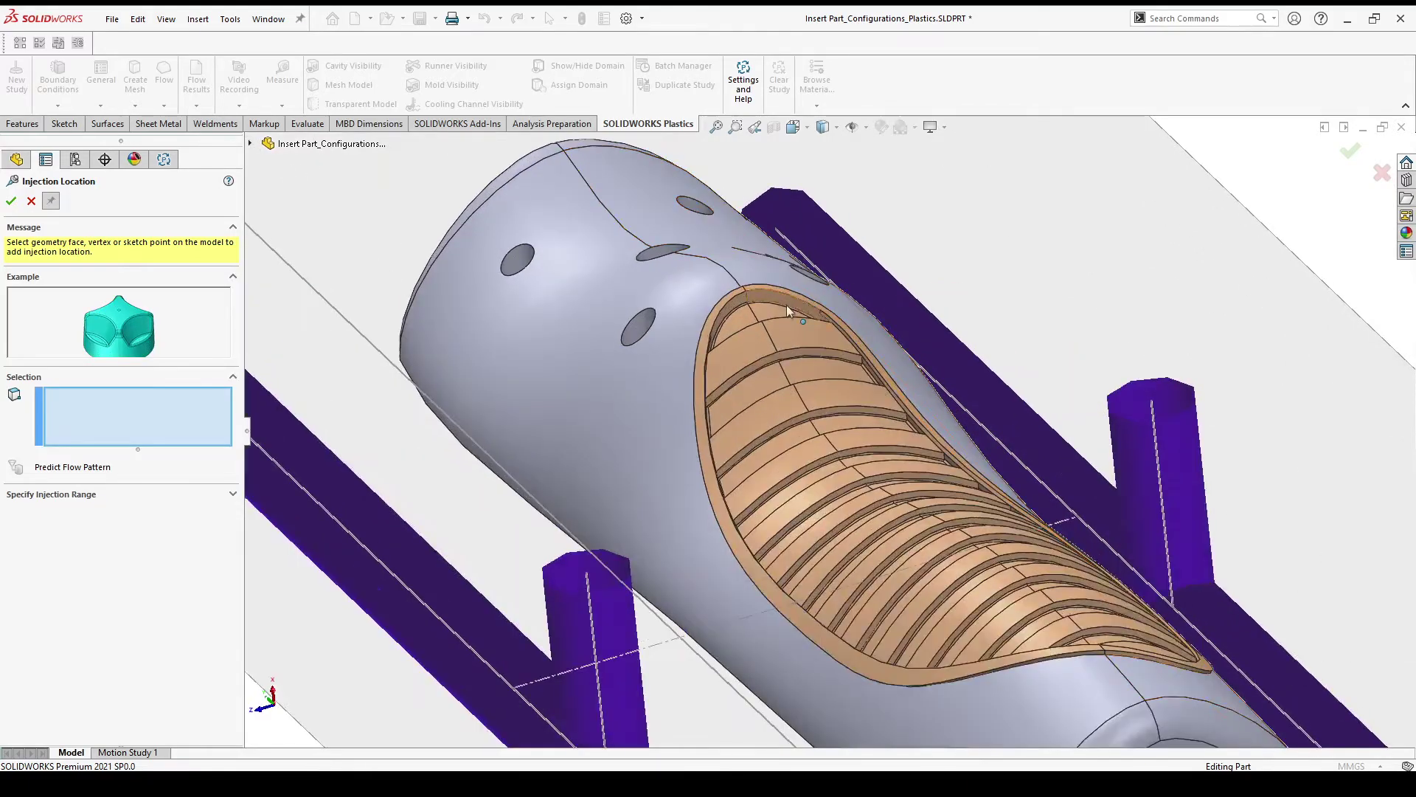
left_click(750, 289)
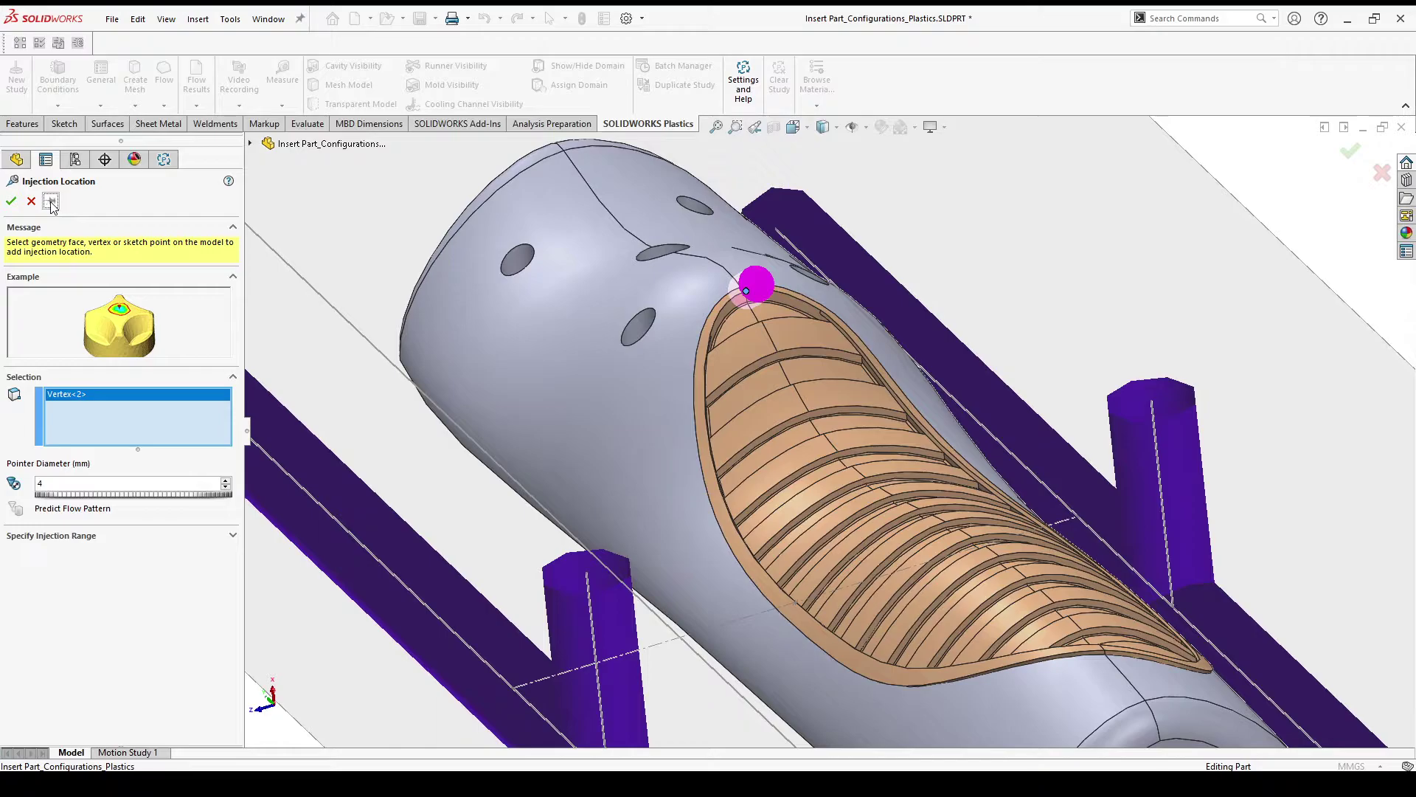
left_click(11, 201)
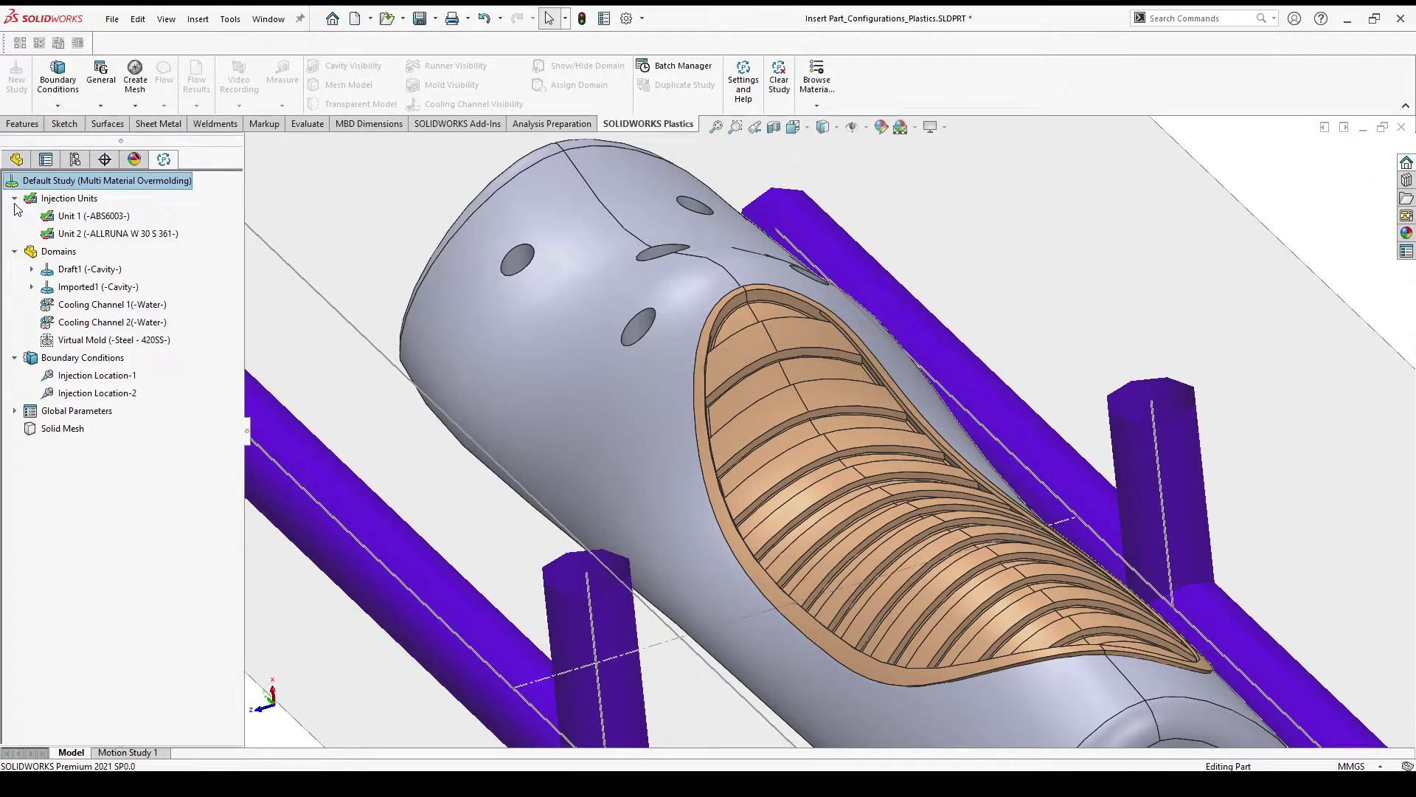
- Add Clamp Force-1 with its clamp direction set to the Right Plane
right_click(110, 359)
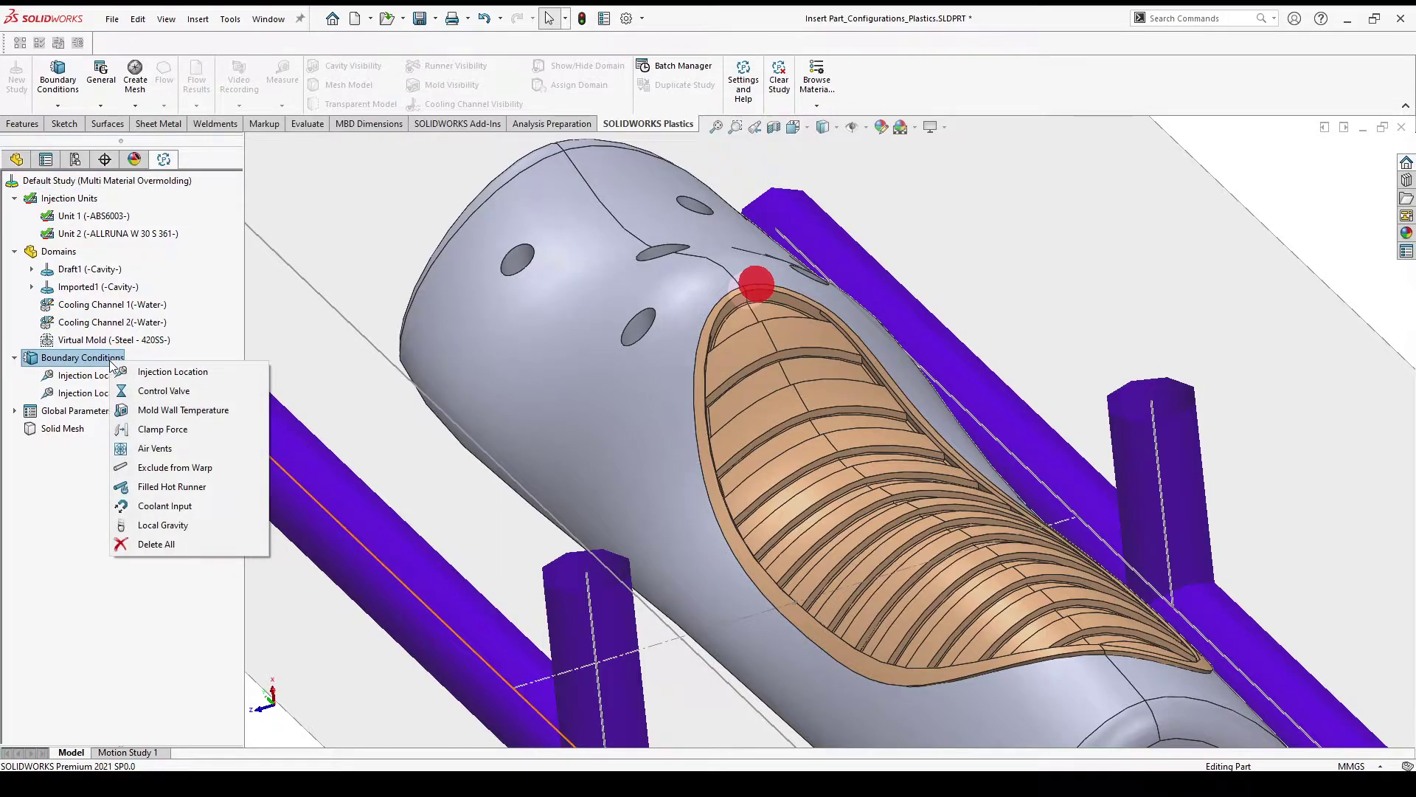
left_click(163, 429)
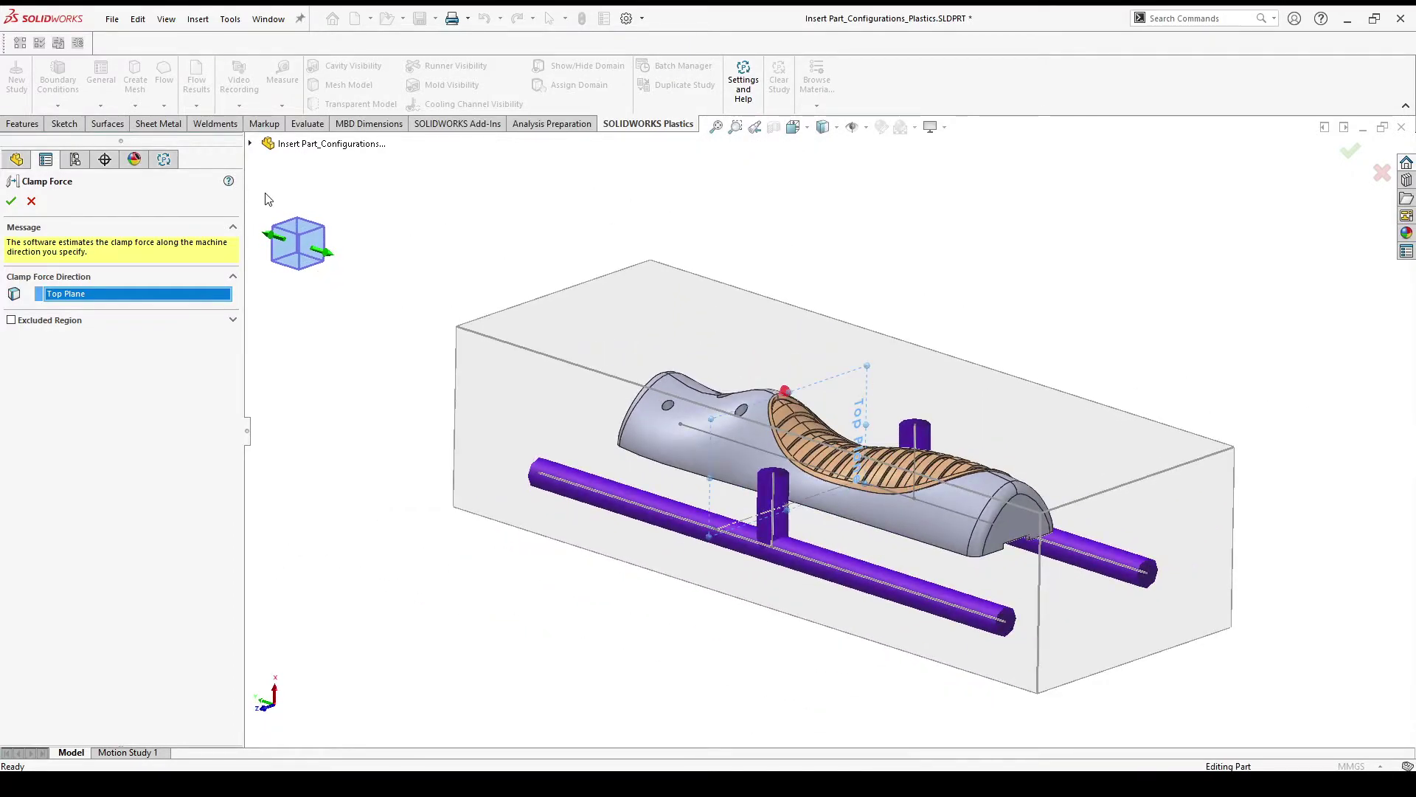
left_click(251, 144)
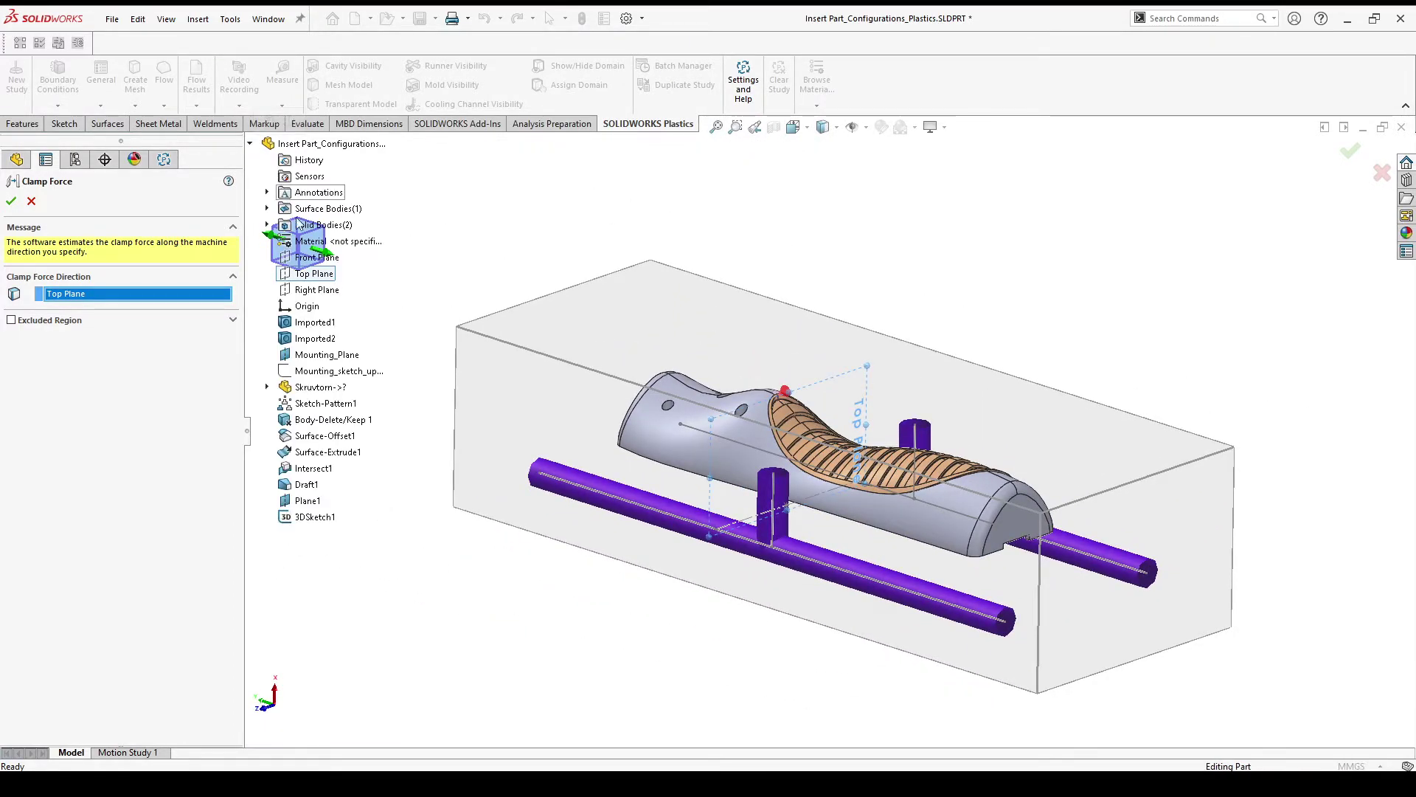
left_click(332, 293)
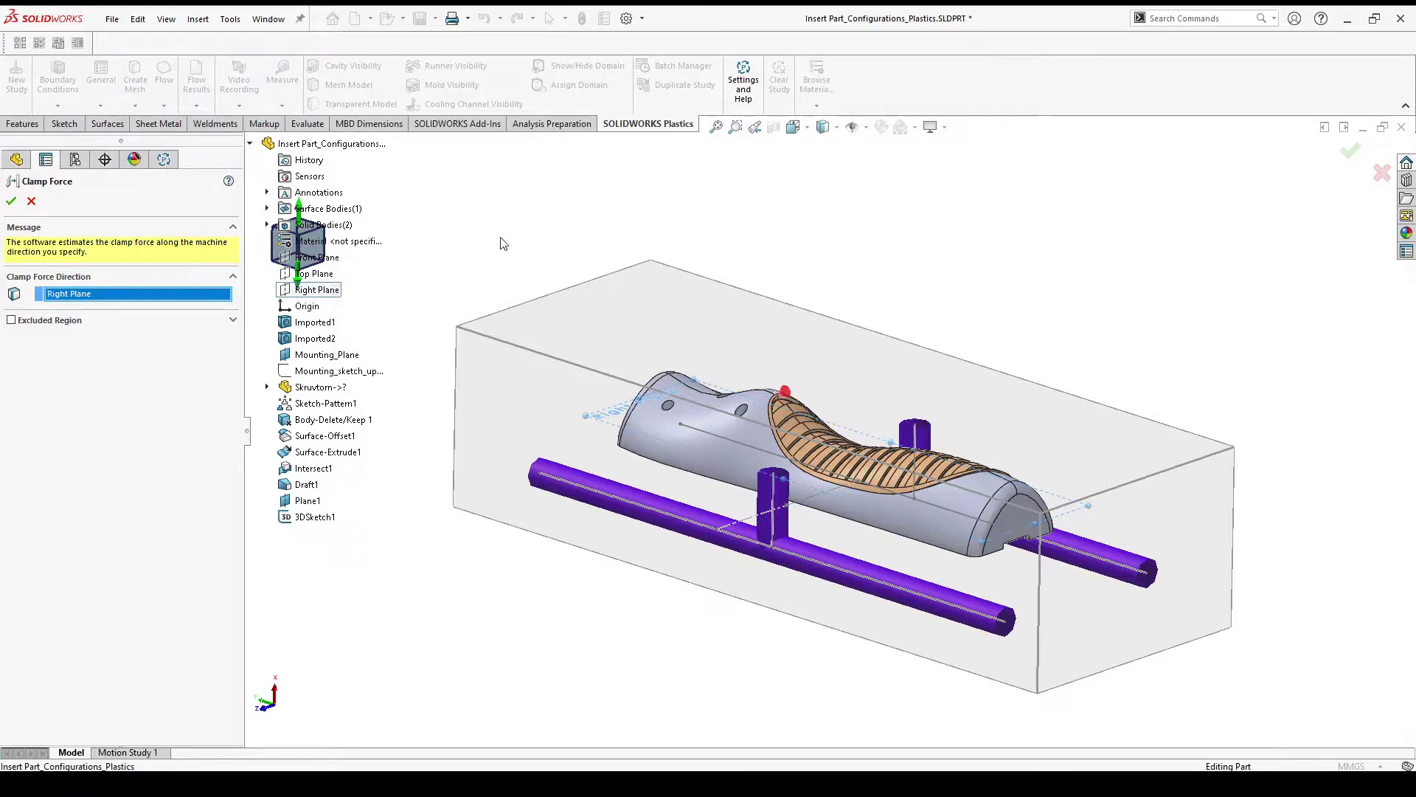
middle_click_drag(500, 238, 500, 254)
key("f")
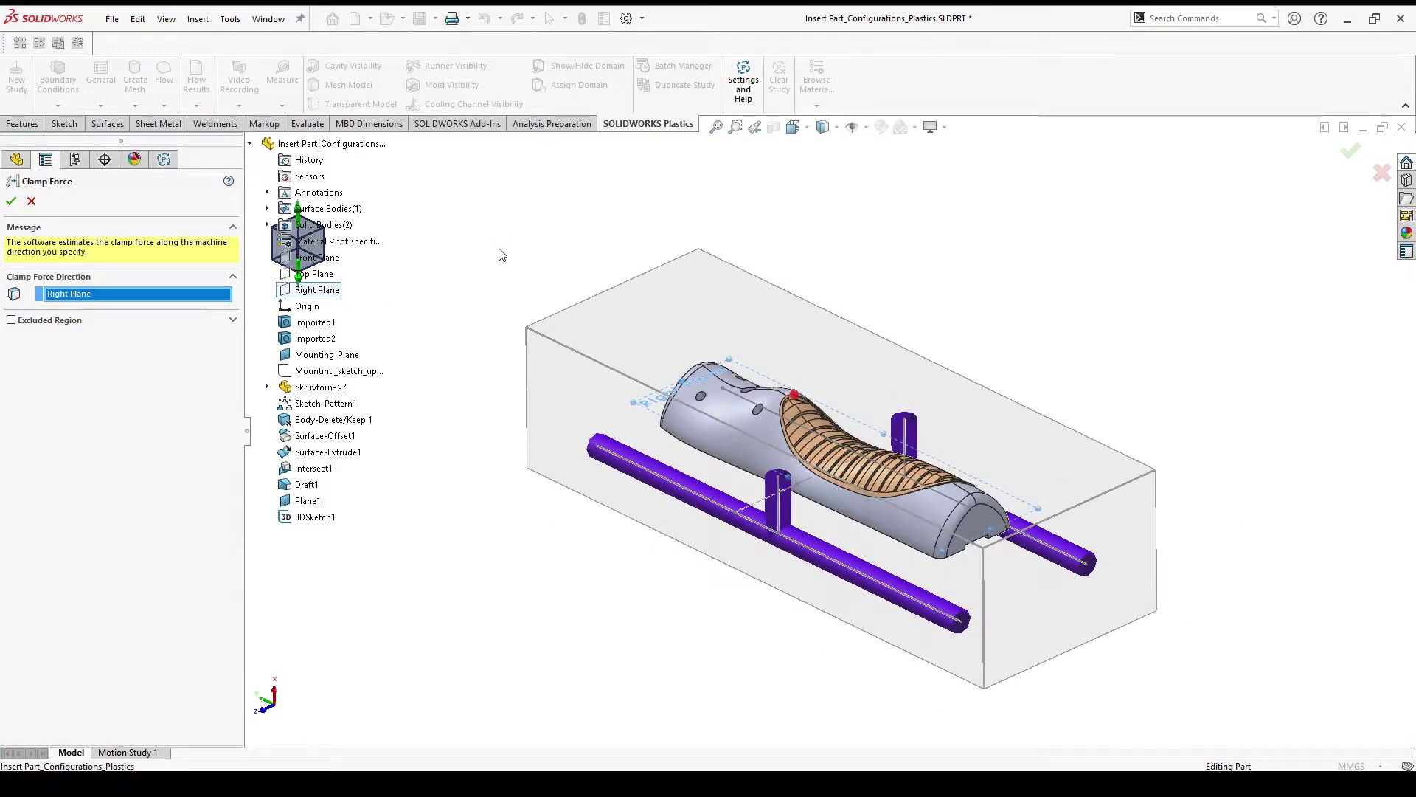
left_click(11, 202)
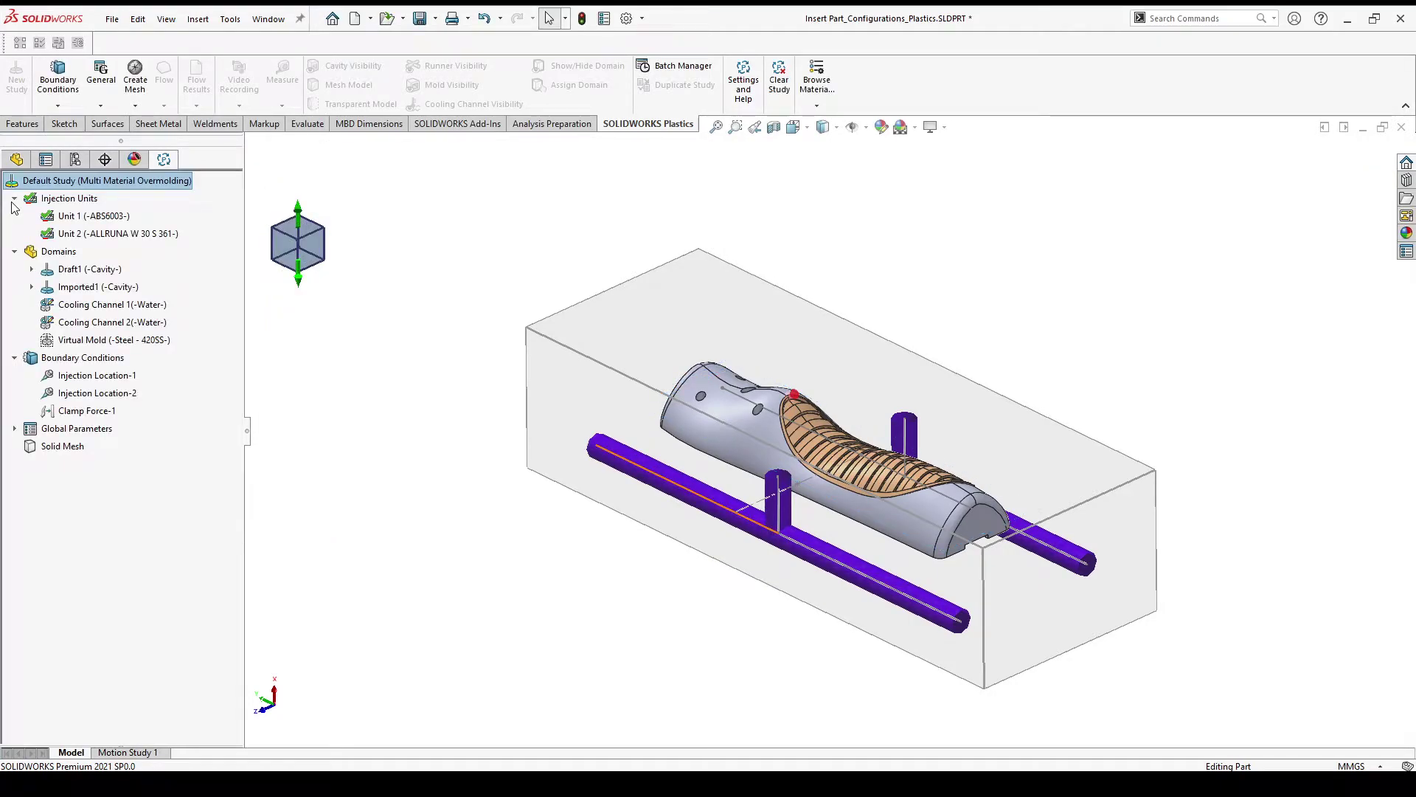
- Define Coolant Input-1 with inlet at the right channel's lower end and outlet at its upper end
right_click(96, 362)
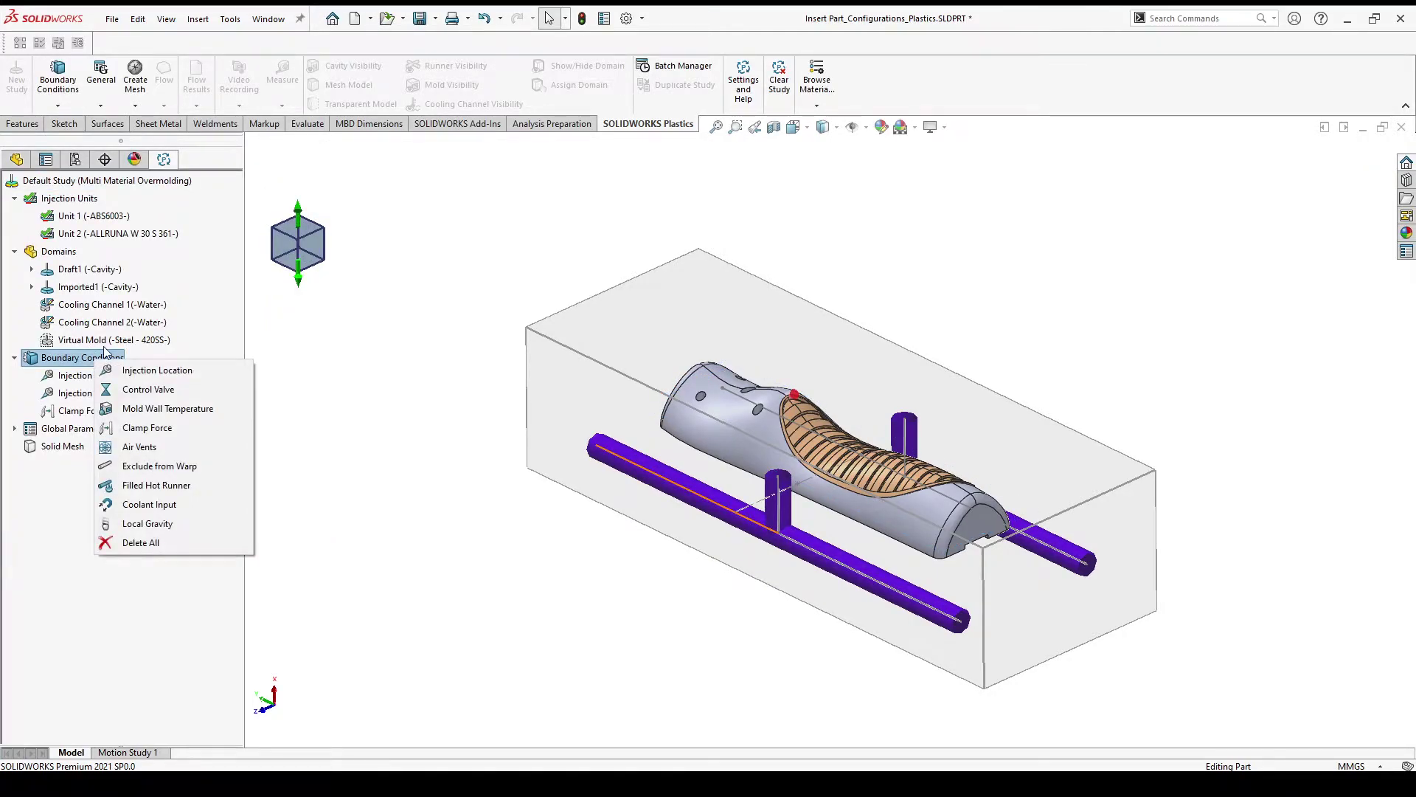
left_click(170, 507)
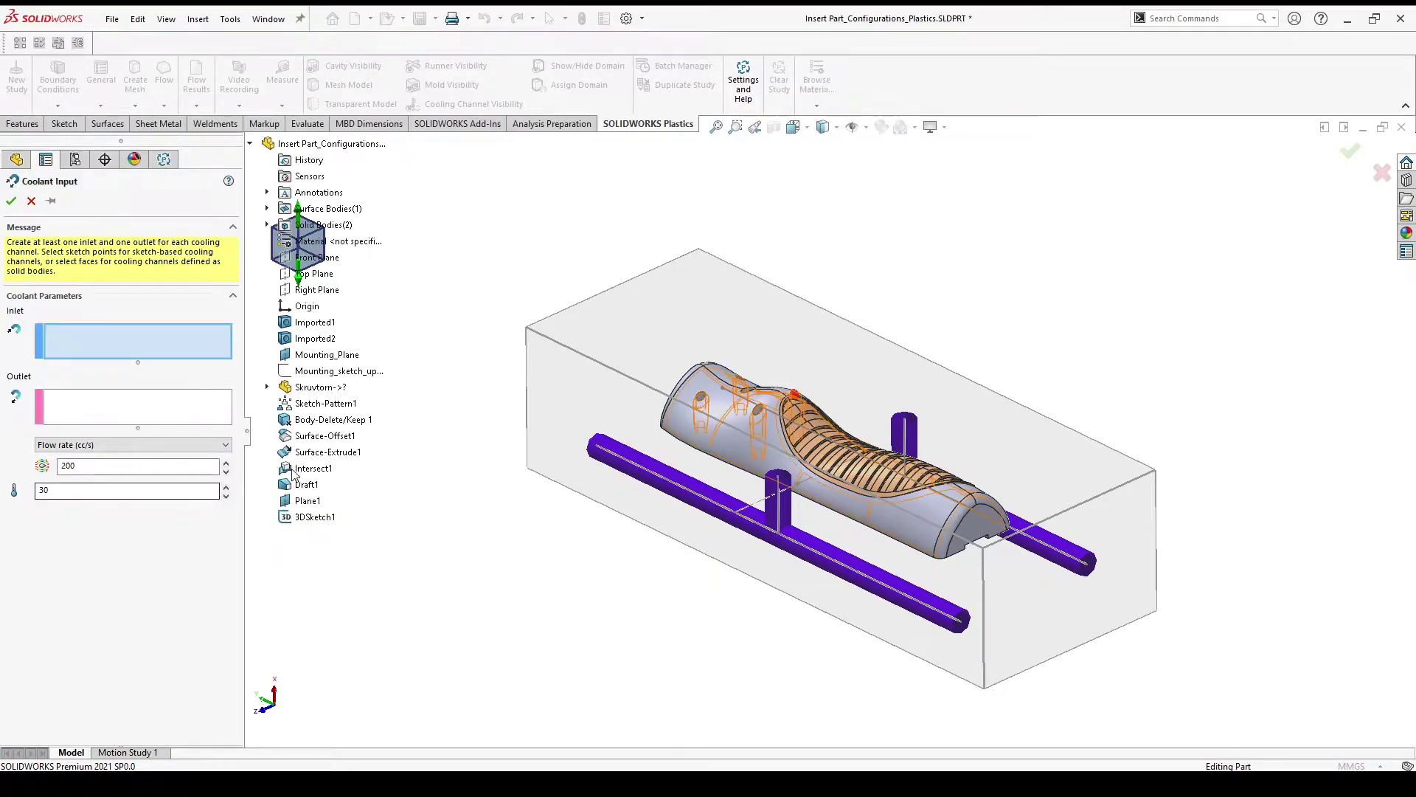
mouse_move(1003, 643)
middle_mouse_down()
mouse_move(1105, 383)
mouse_move(974, 560)
middle_mouse_up()
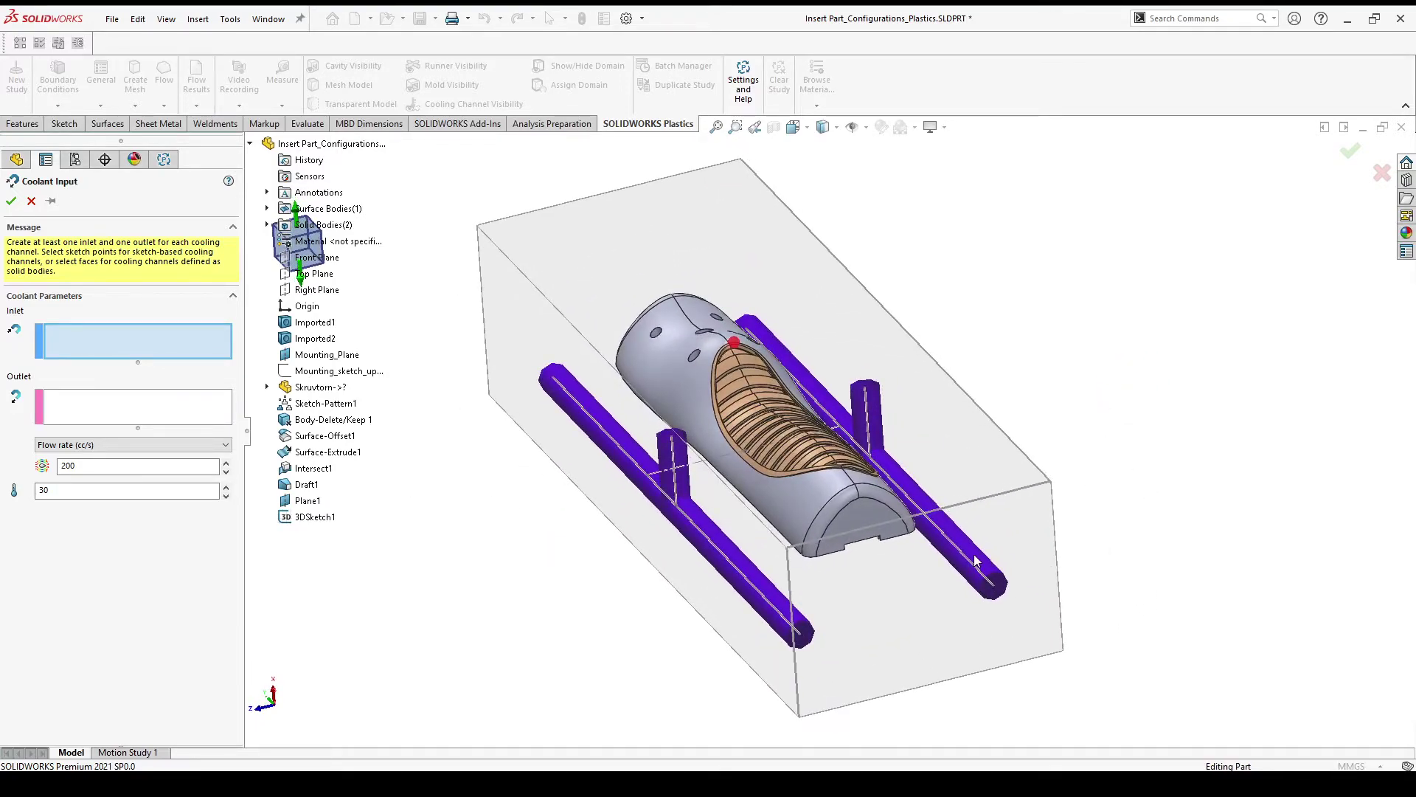
left_click(994, 586)
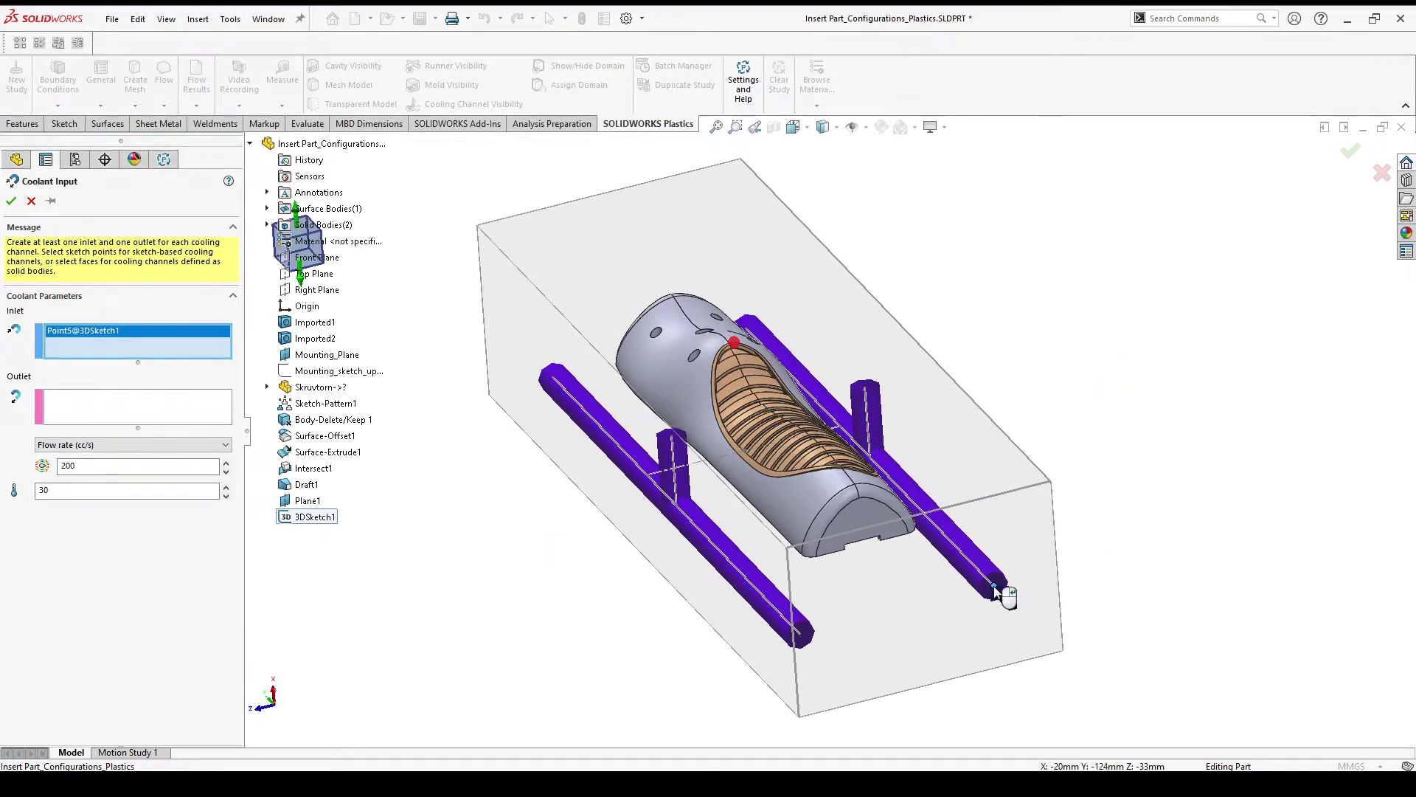
middle_click_drag(872, 288, 878, 338)
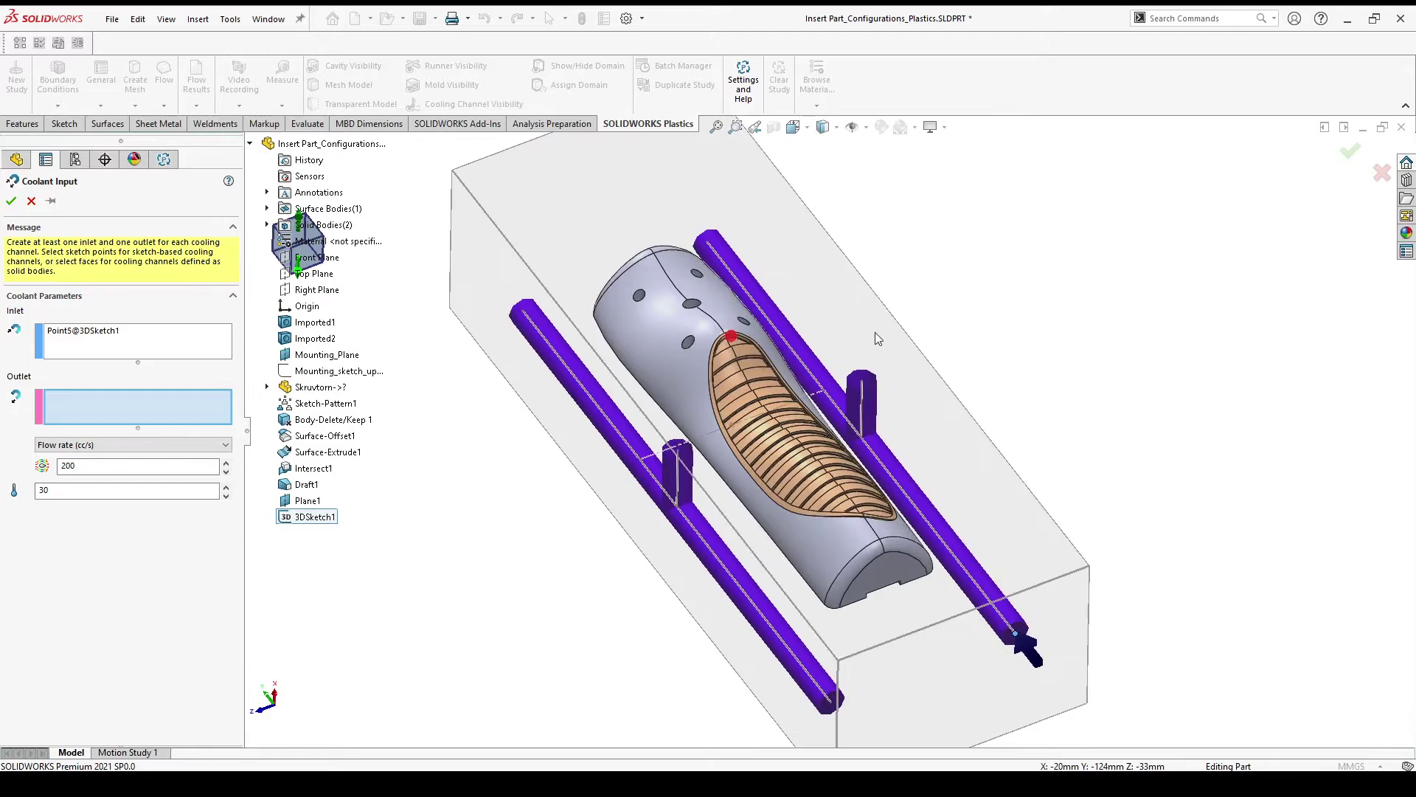
left_click(708, 243)
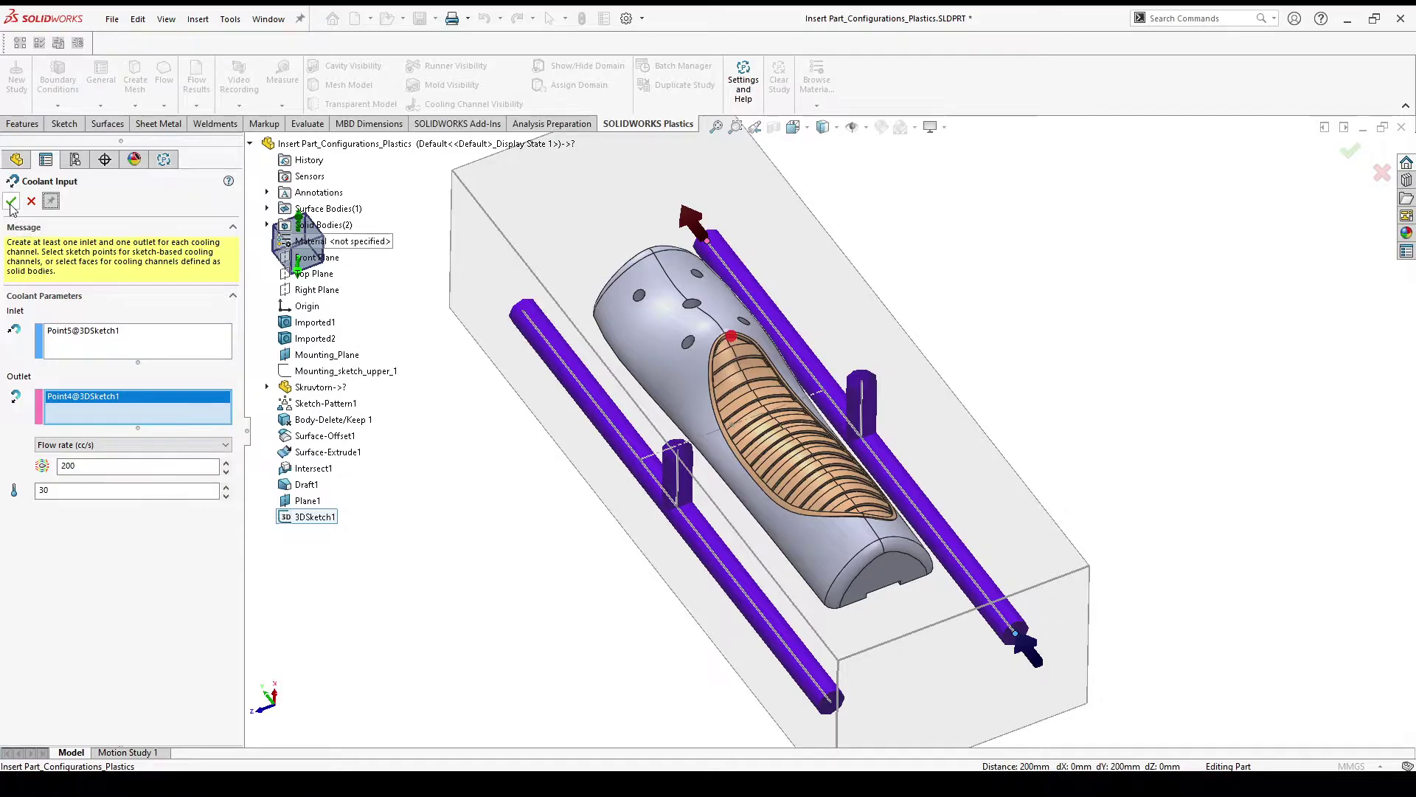
left_click(11, 202)
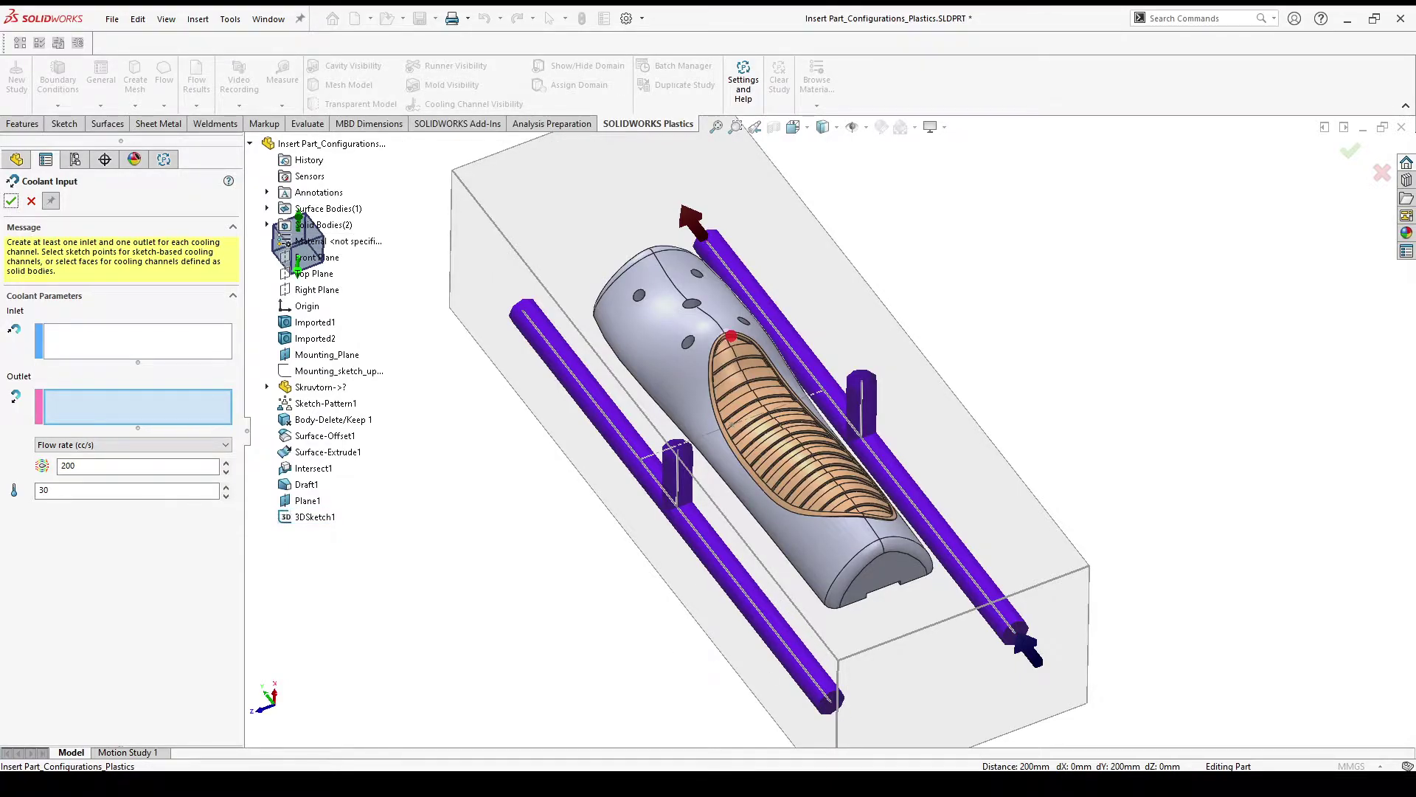
- Define Coolant Input-2 at the left channel's lower inlet and upper outlet, fixing a wrong pick
left_click(832, 703)
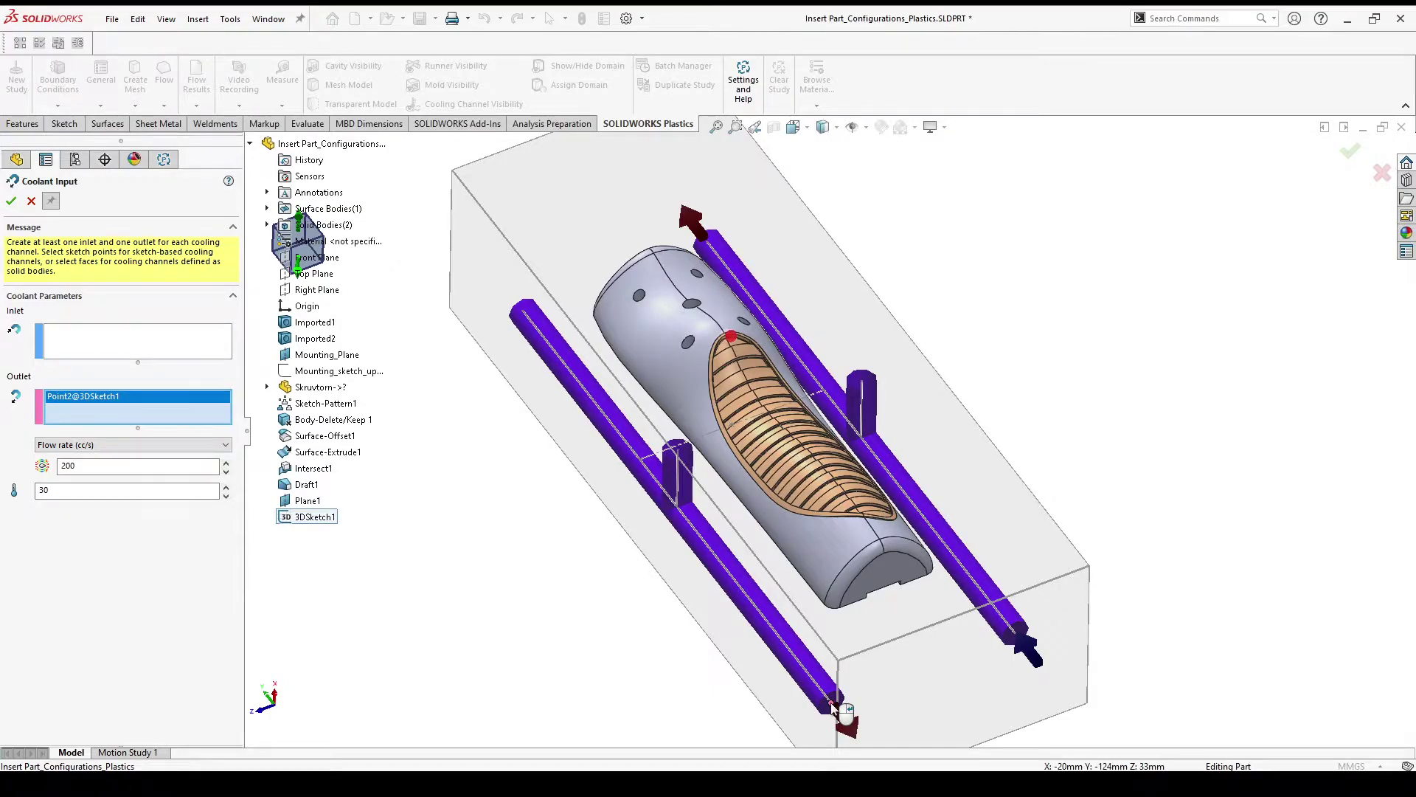
right_click(65, 400)
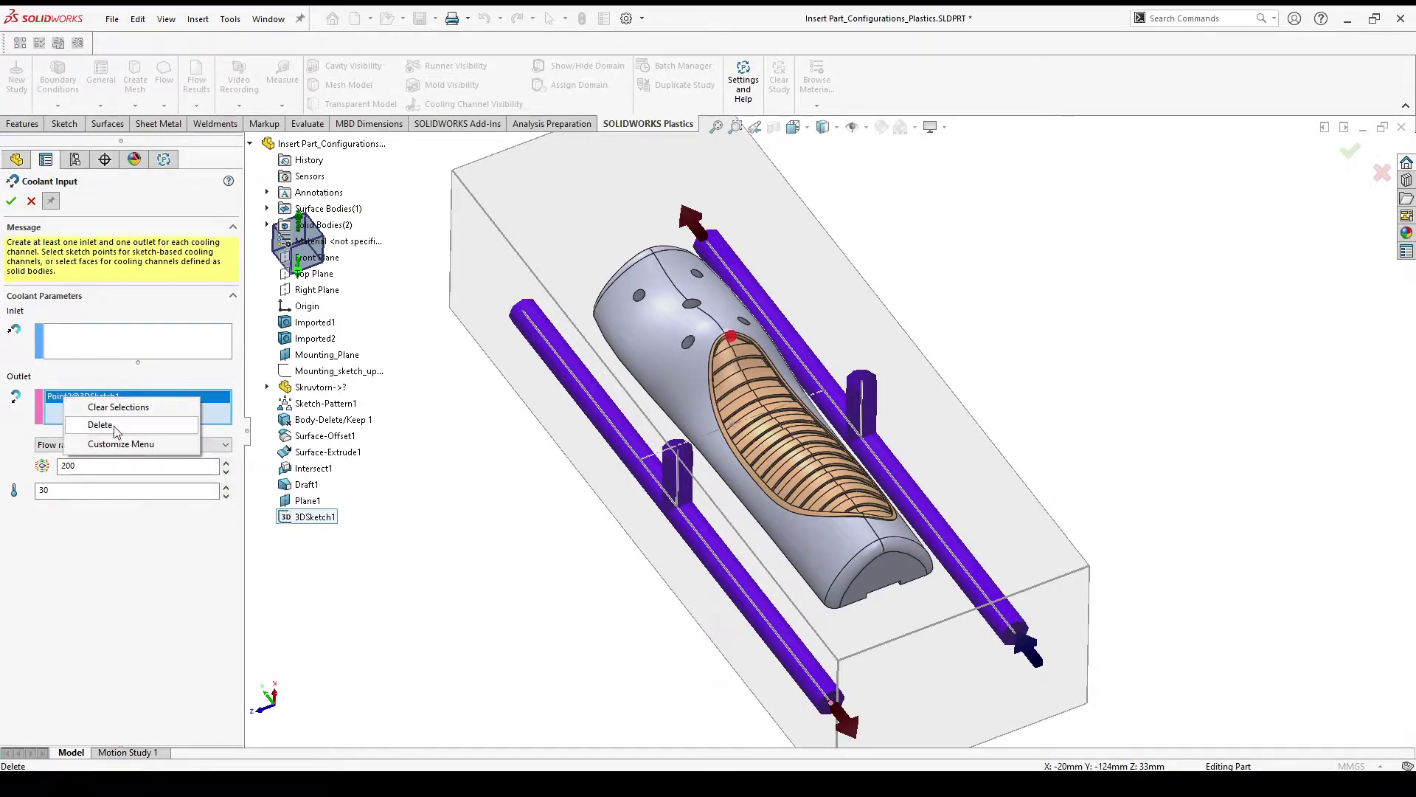
left_click(114, 426)
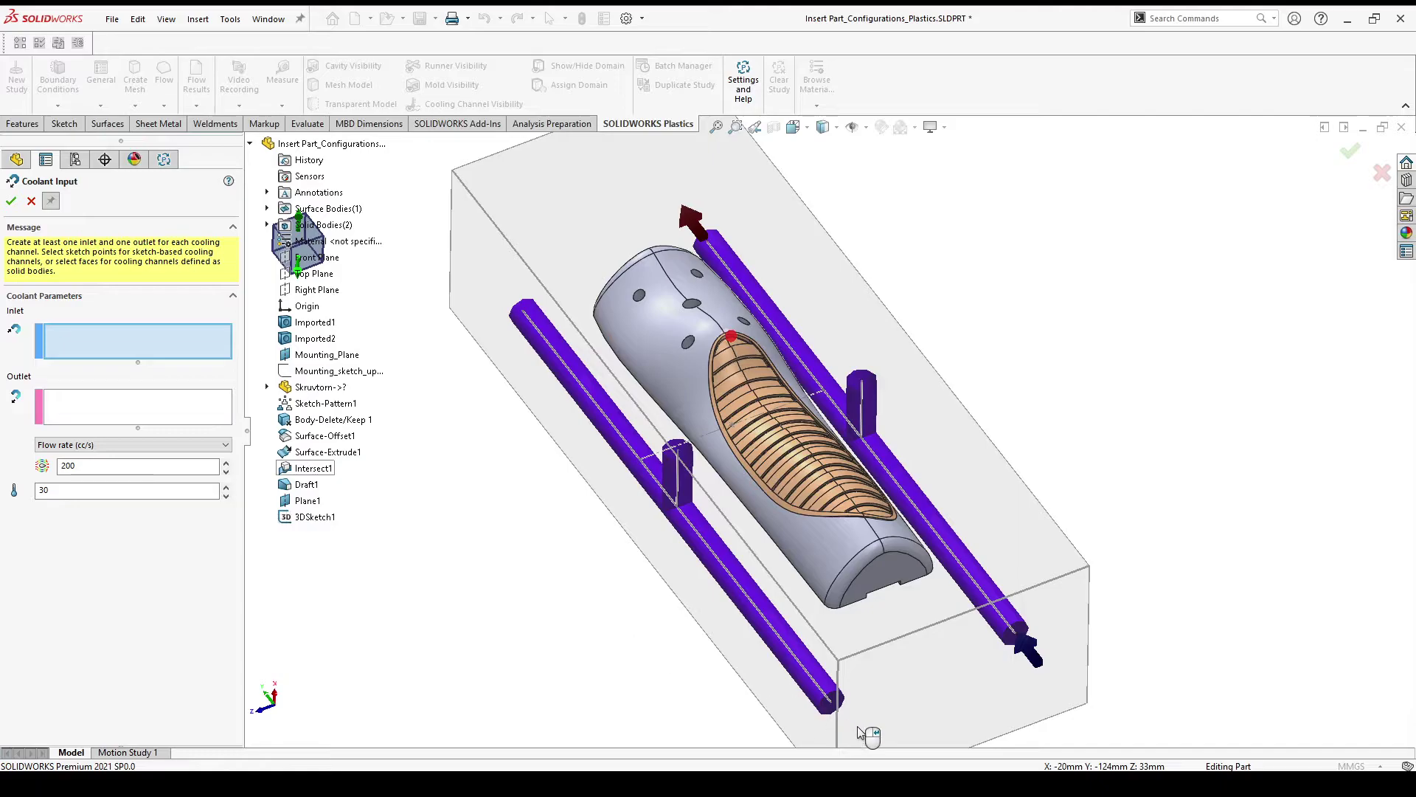
left_click(831, 703)
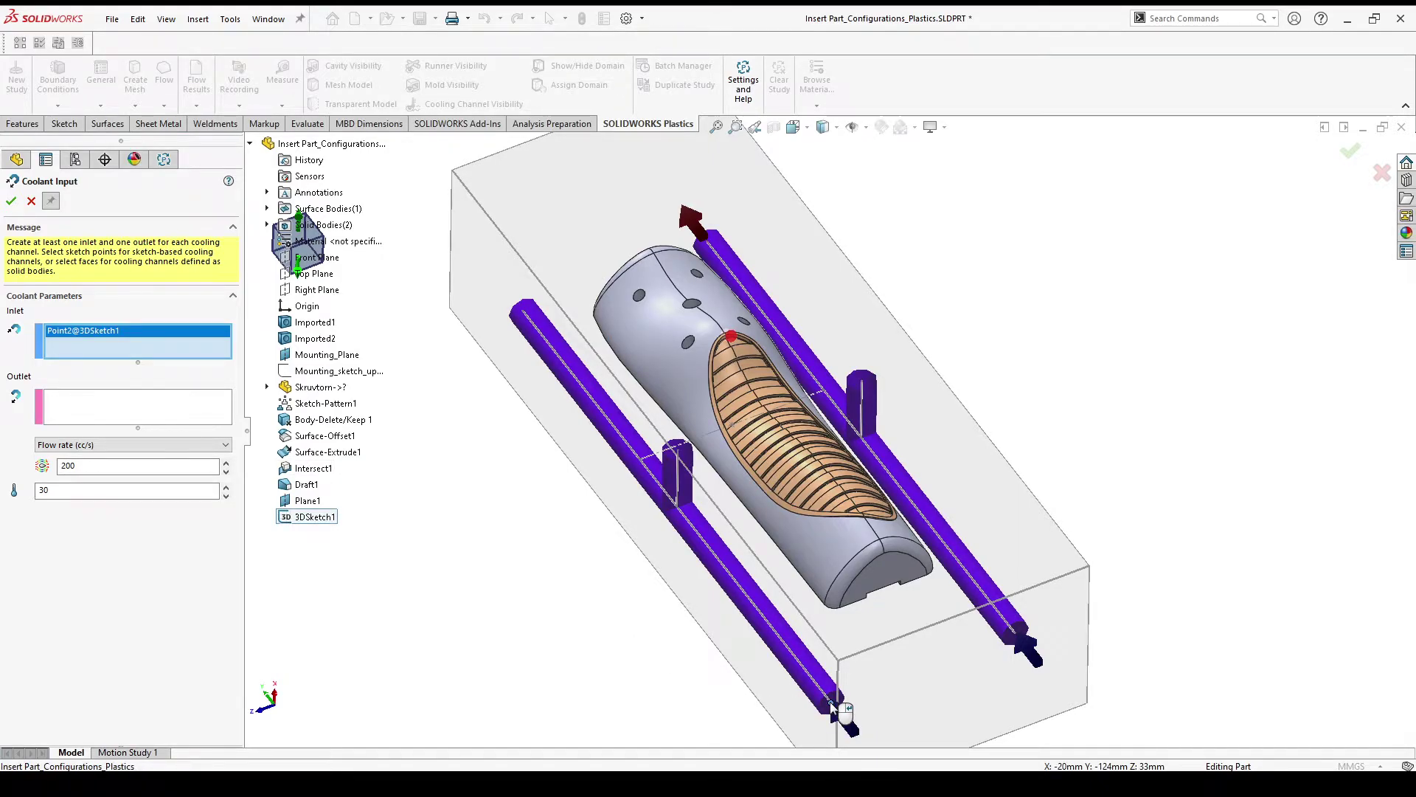
left_click(524, 316)
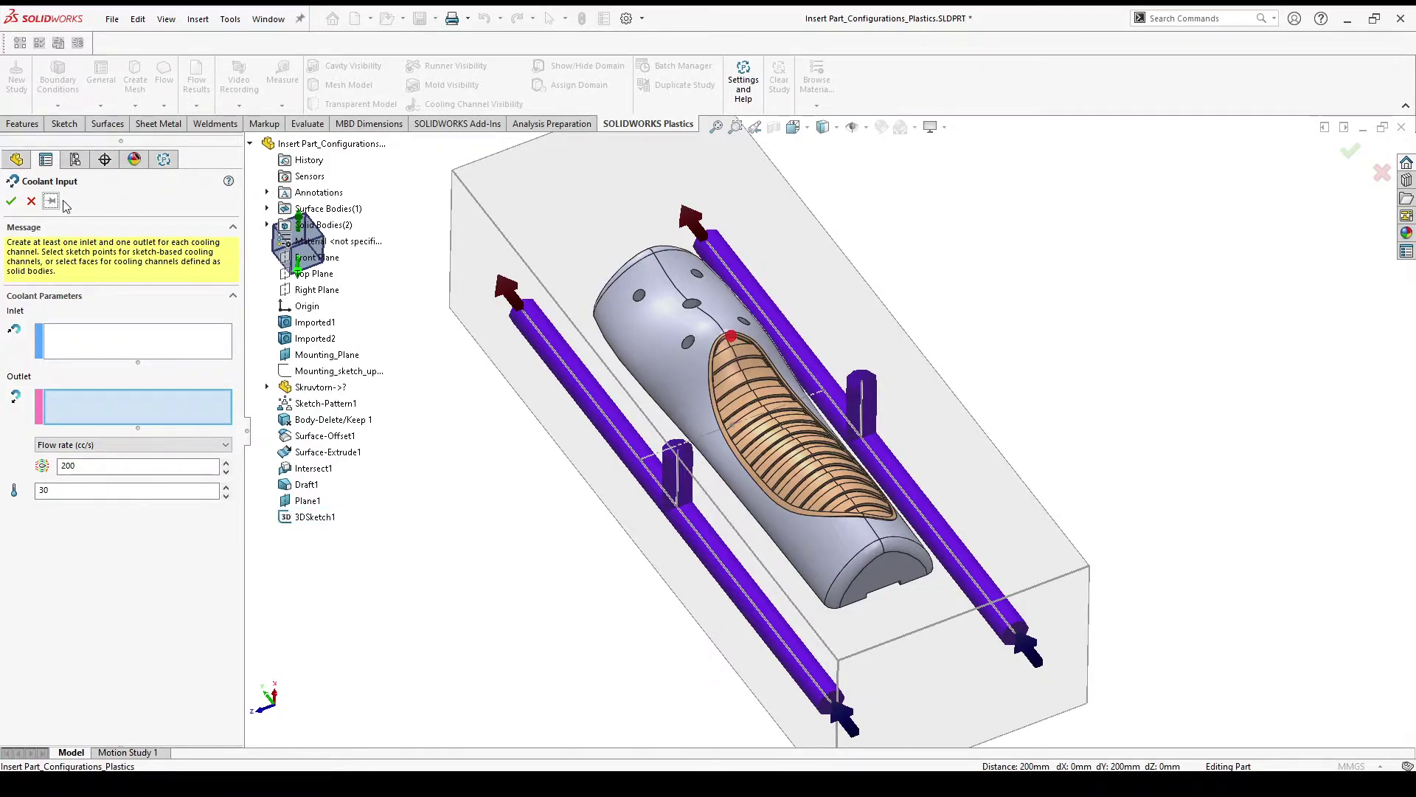
left_click(11, 201)
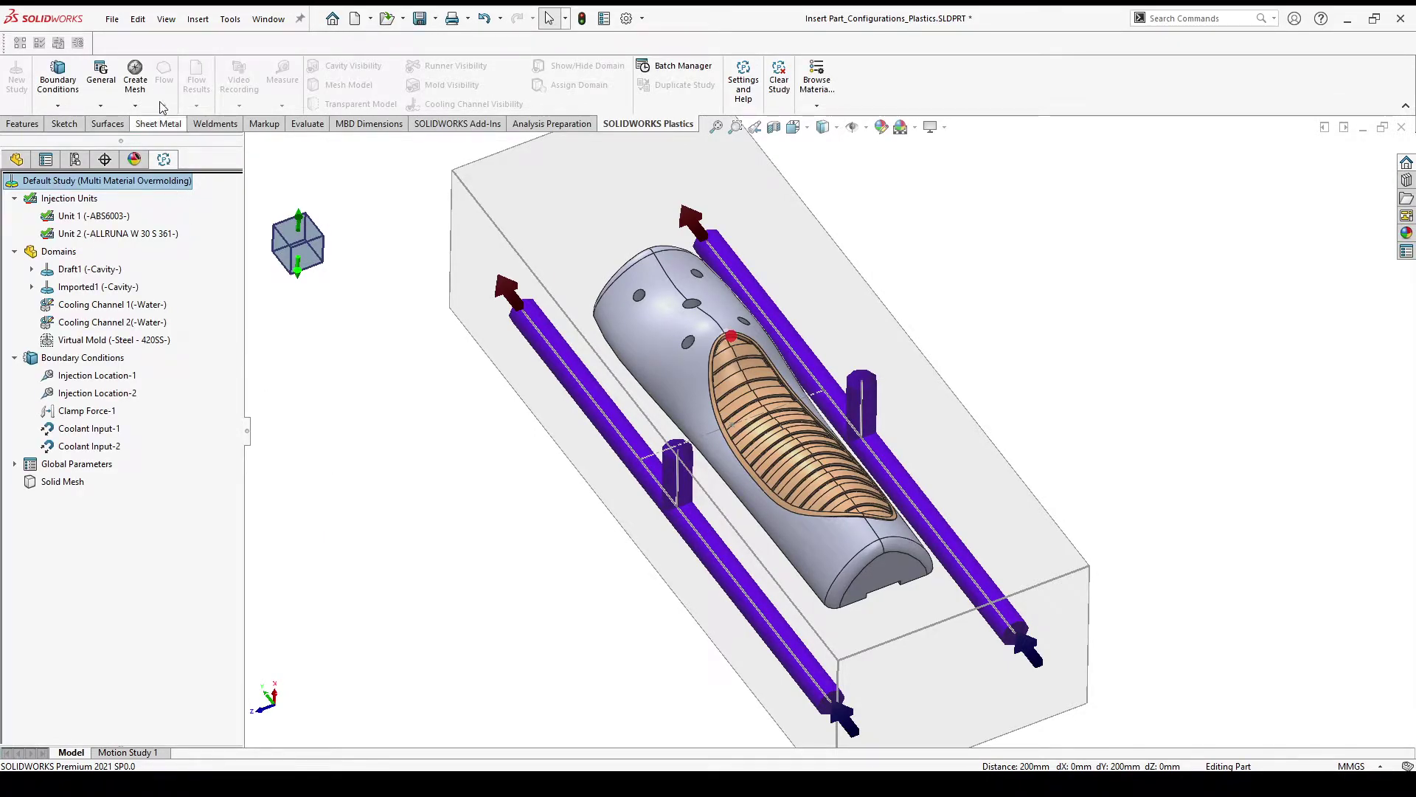
- Open the Solid Mesh - Tetrahedral Hybrid settings at the surface-mesh step with uniform refinement
left_click(135, 79)
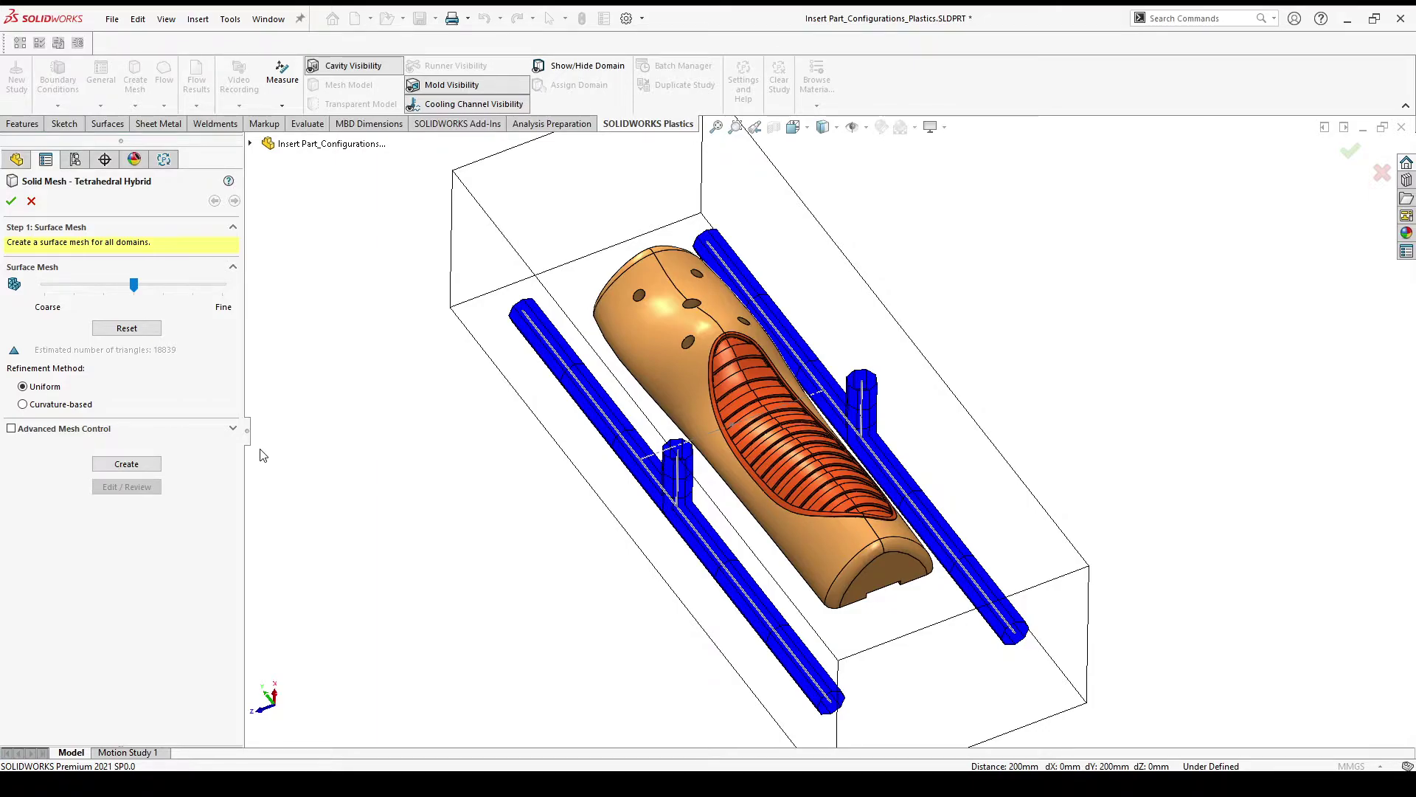
- Generate the surface mesh, then the solid tetrahedral mesh of 246,097 elements and 63,746 nodes
left_click(149, 464)
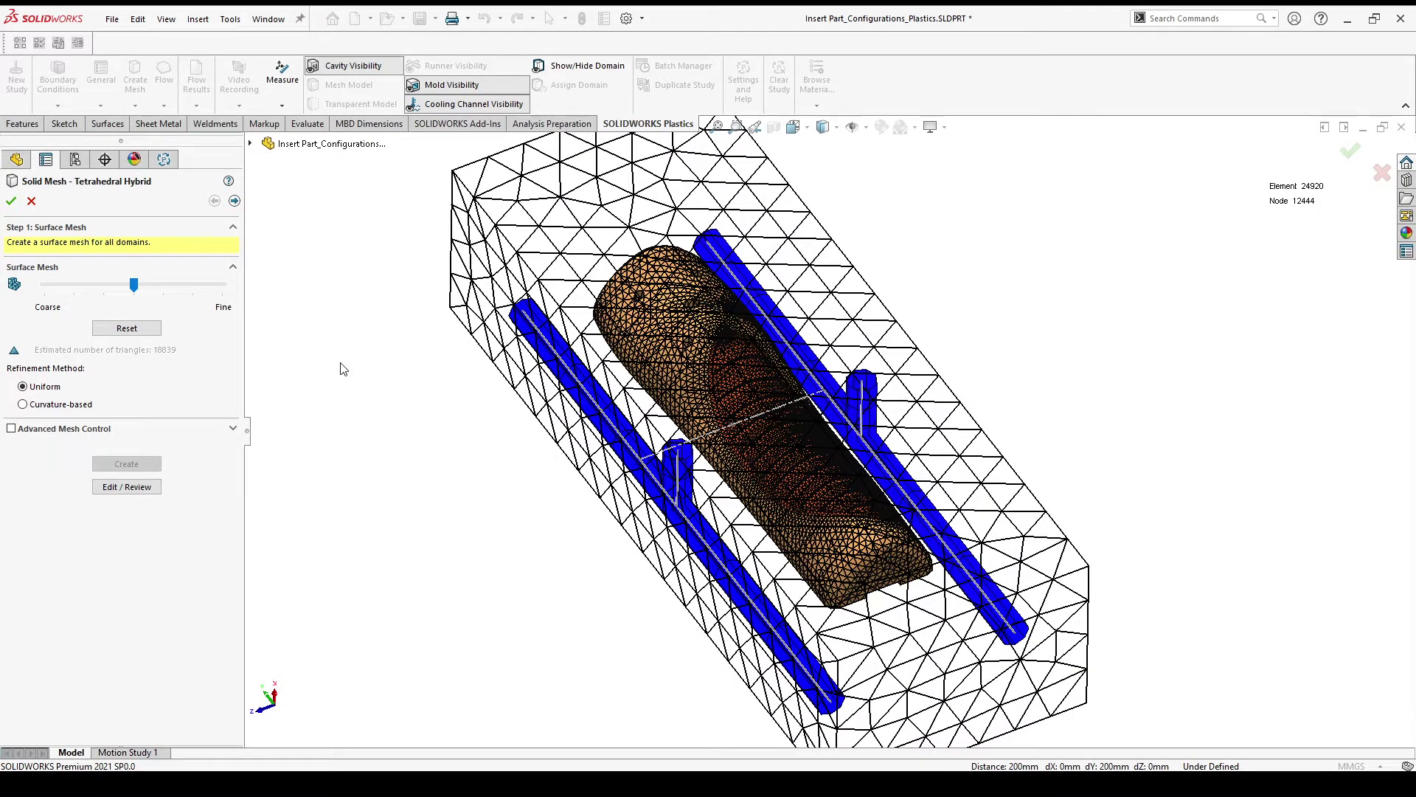
left_click(234, 202)
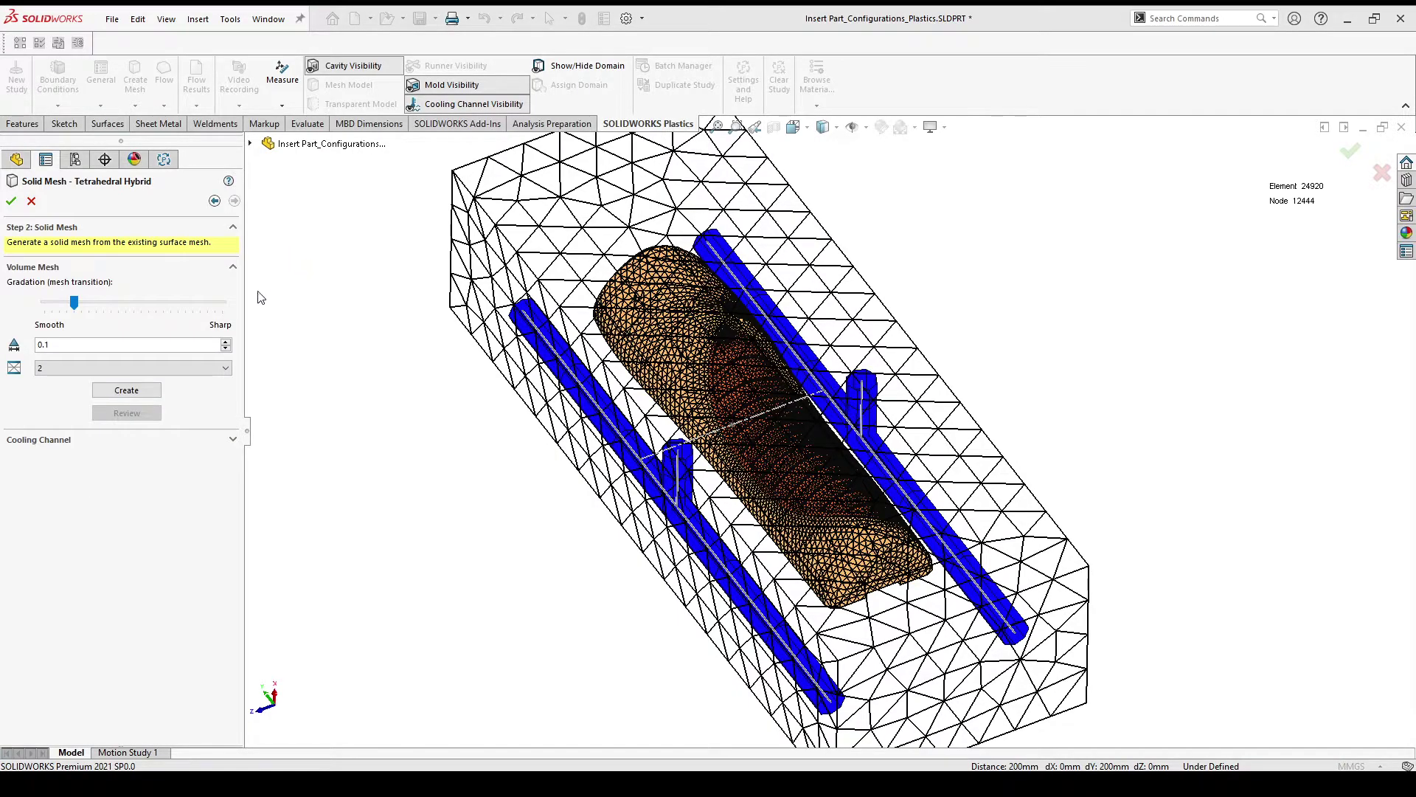
left_click(149, 397)
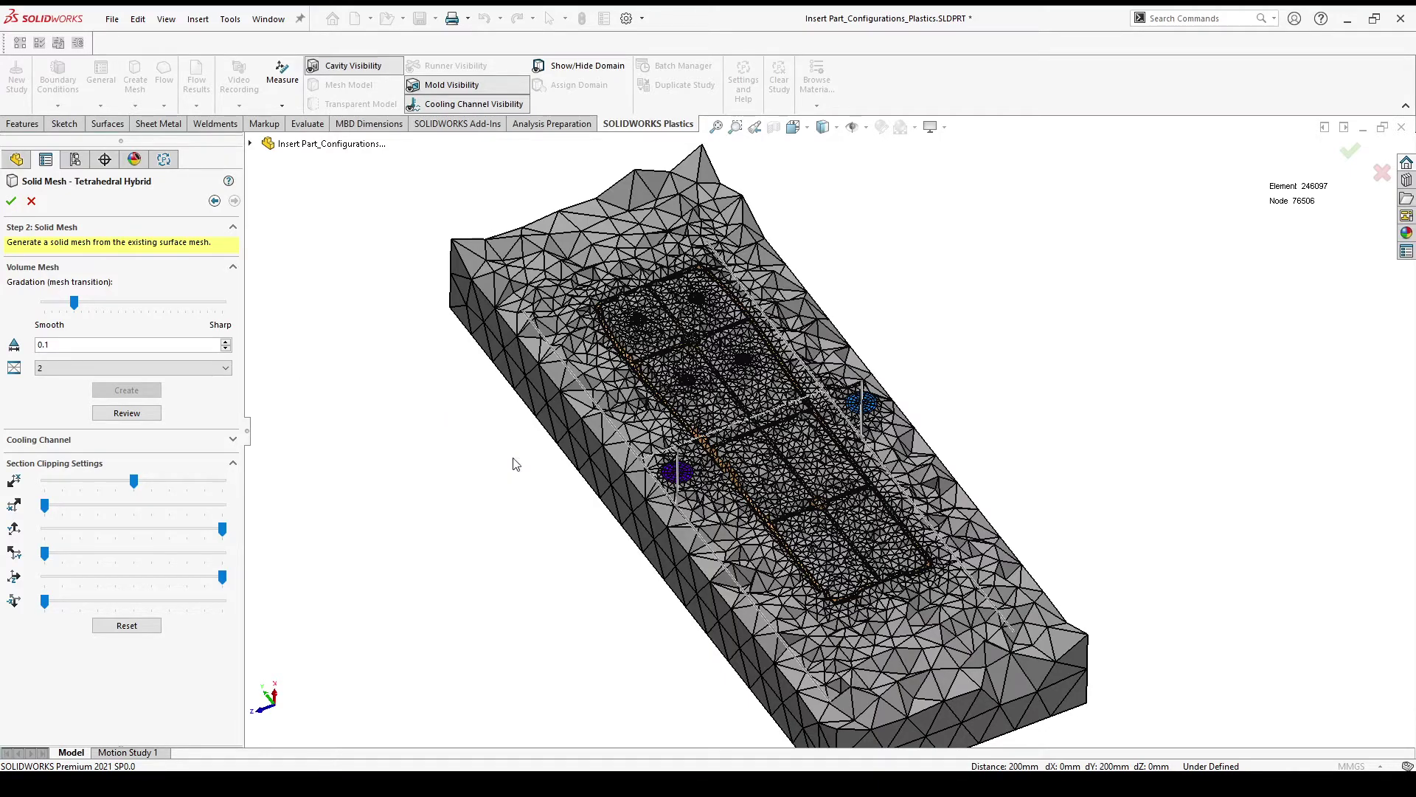
- Zoom, fit and orbit to inspect the meshed part, channels and mold
scroll(849, 521, "down", 3)
scroll(848, 521, "down", 2)
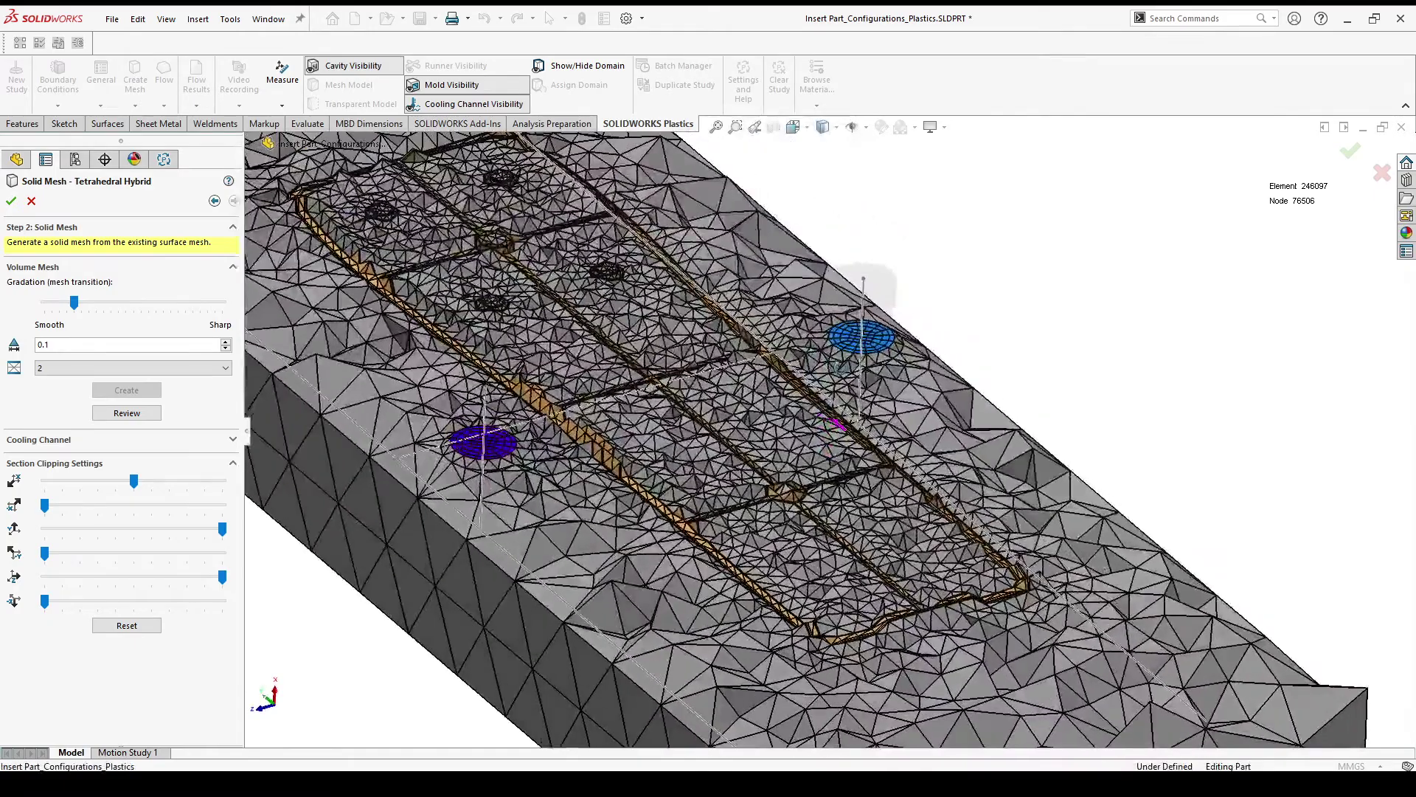
scroll(892, 373, "down", 2)
scroll(893, 372, "down", 3)
scroll(893, 372, "up", 1)
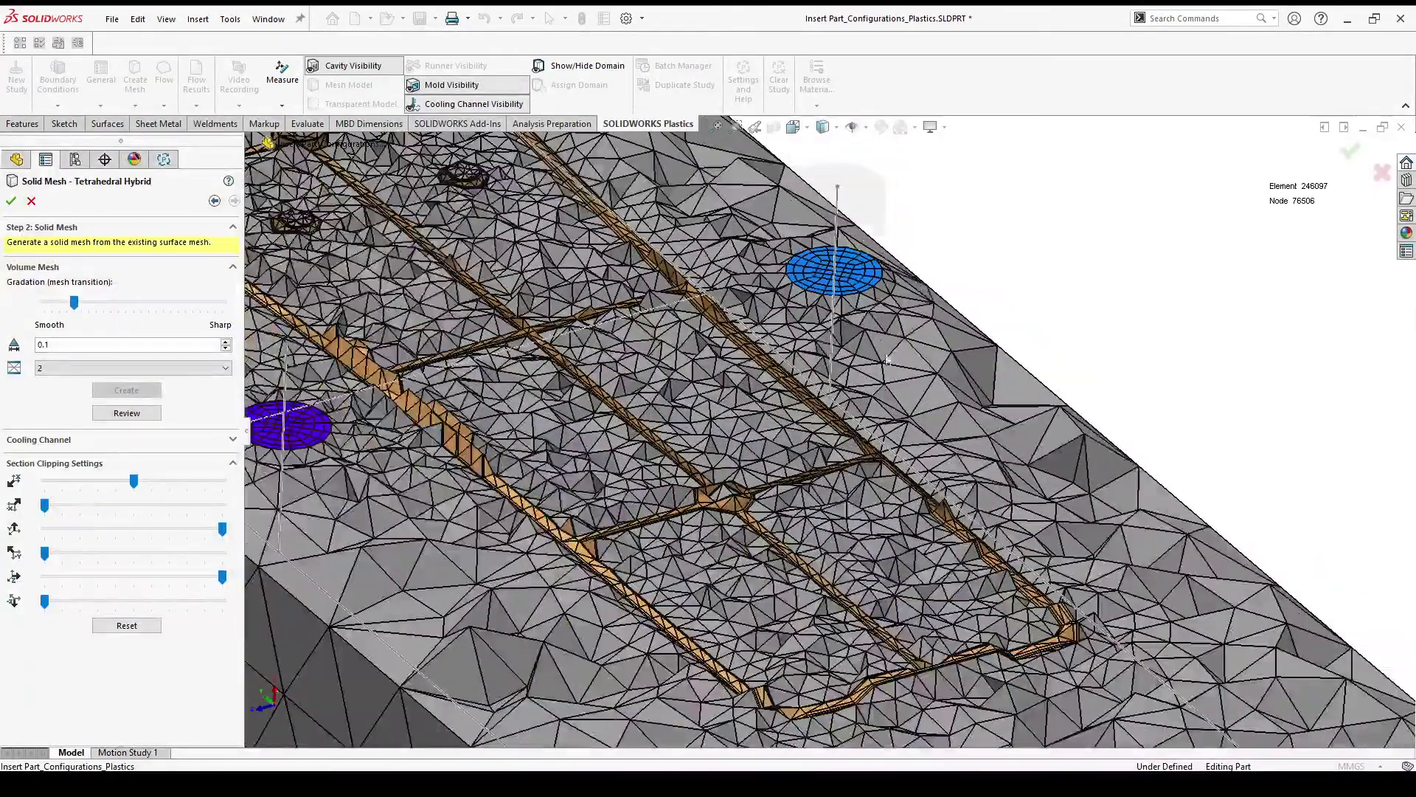
key("f")
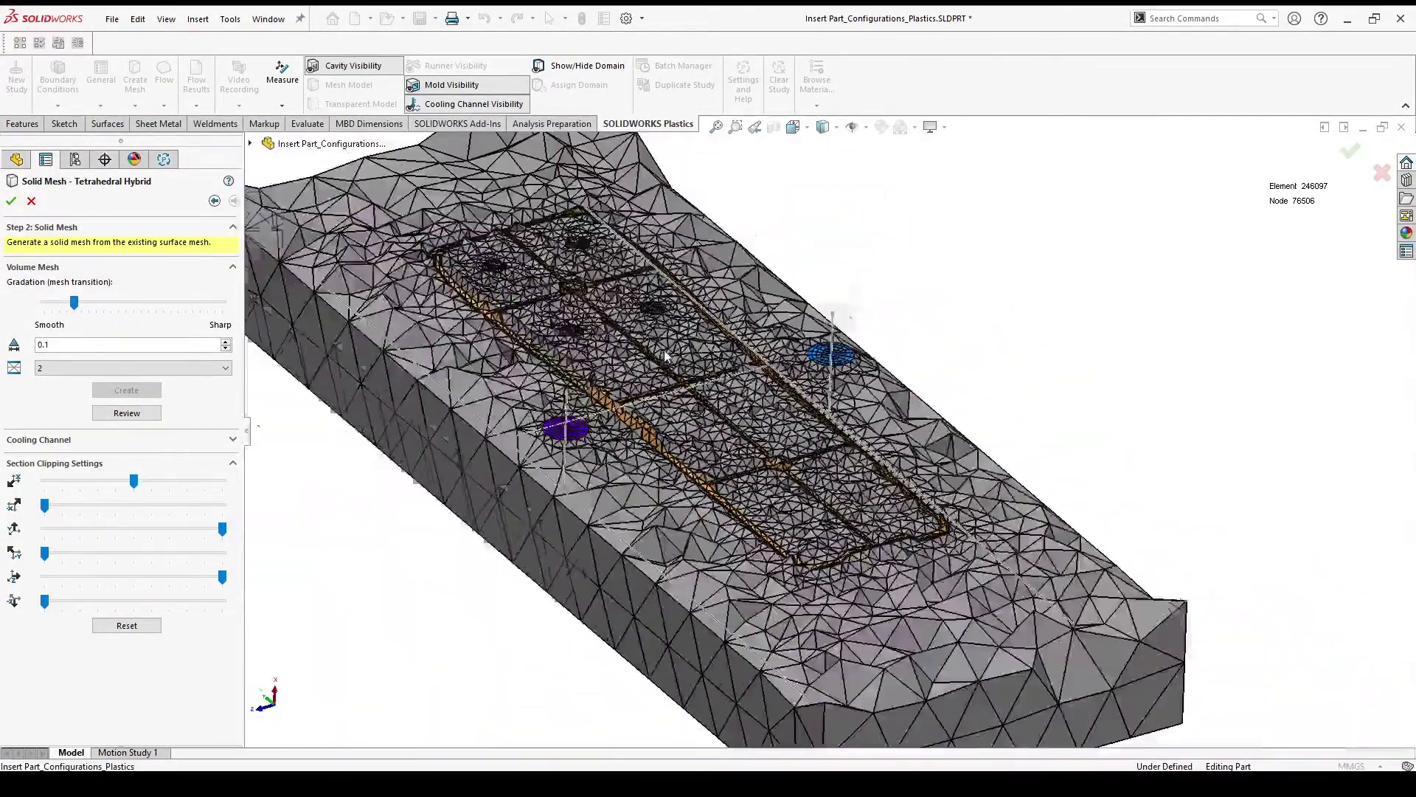
mouse_move(671, 357)
middle_mouse_down()
mouse_move(654, 307)
mouse_move(603, 296)
mouse_move(611, 342)
middle_mouse_up()
scroll(938, 495, "down", 2)
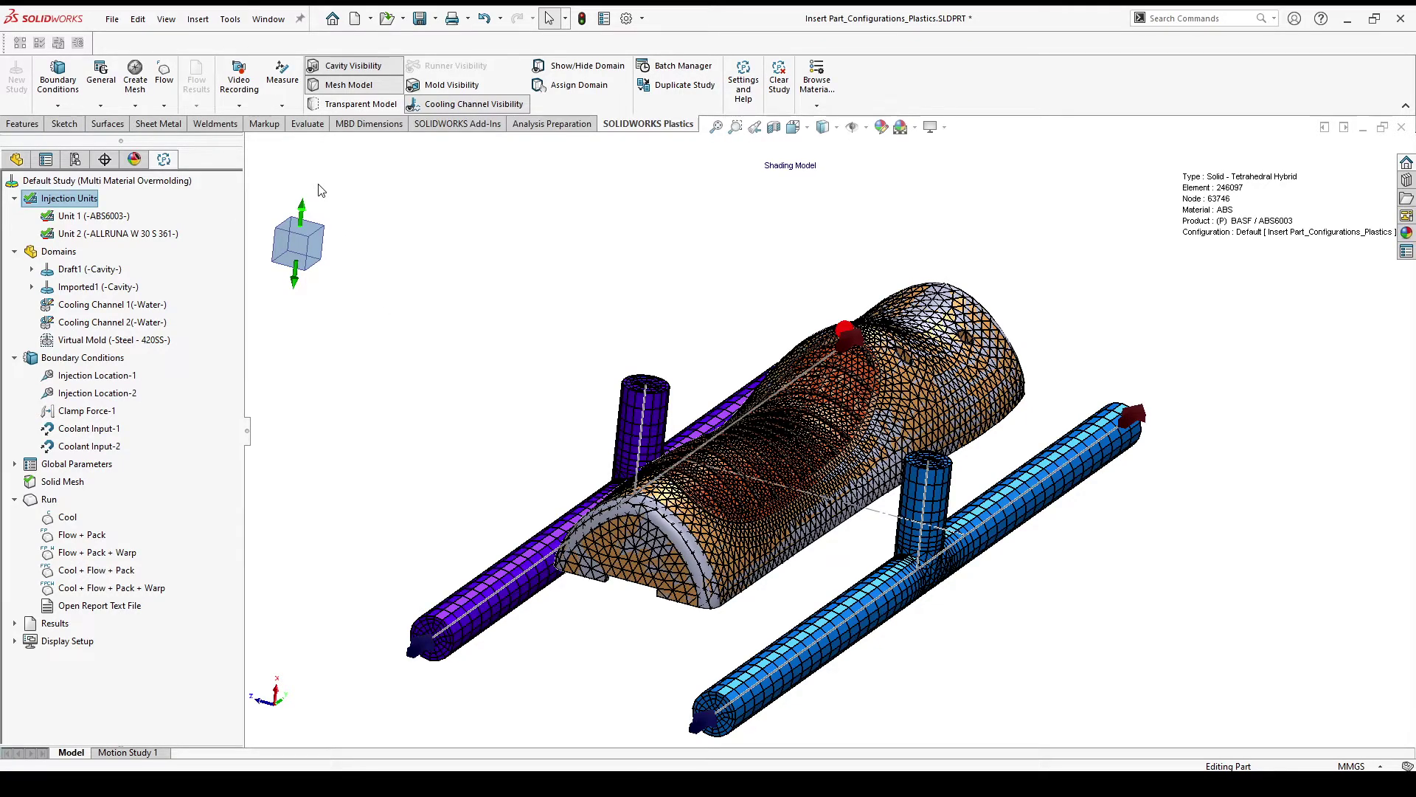
- Switch to the solved Insert Part_Configurations copy and bring up the Flow Results options
left_click(267, 22)
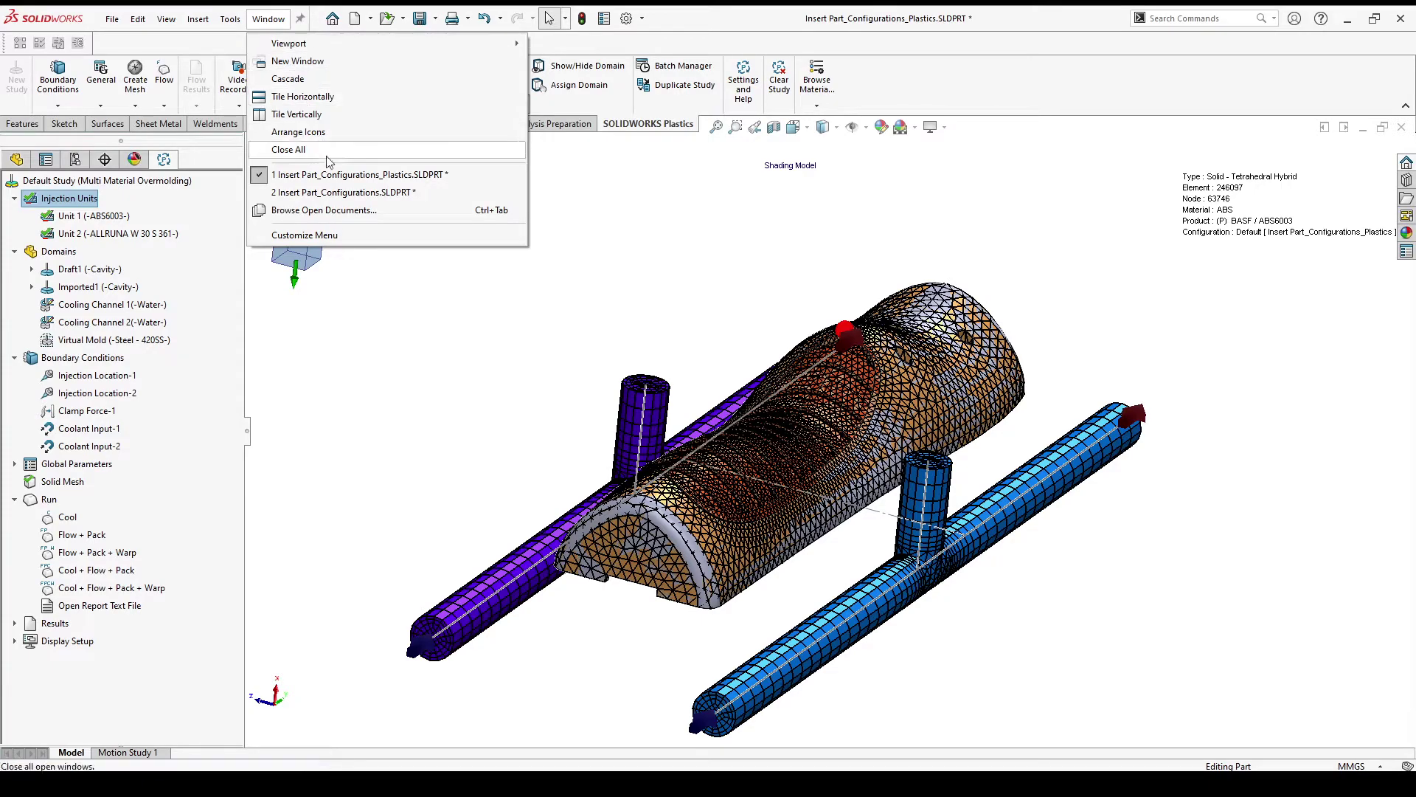
key("Escape")
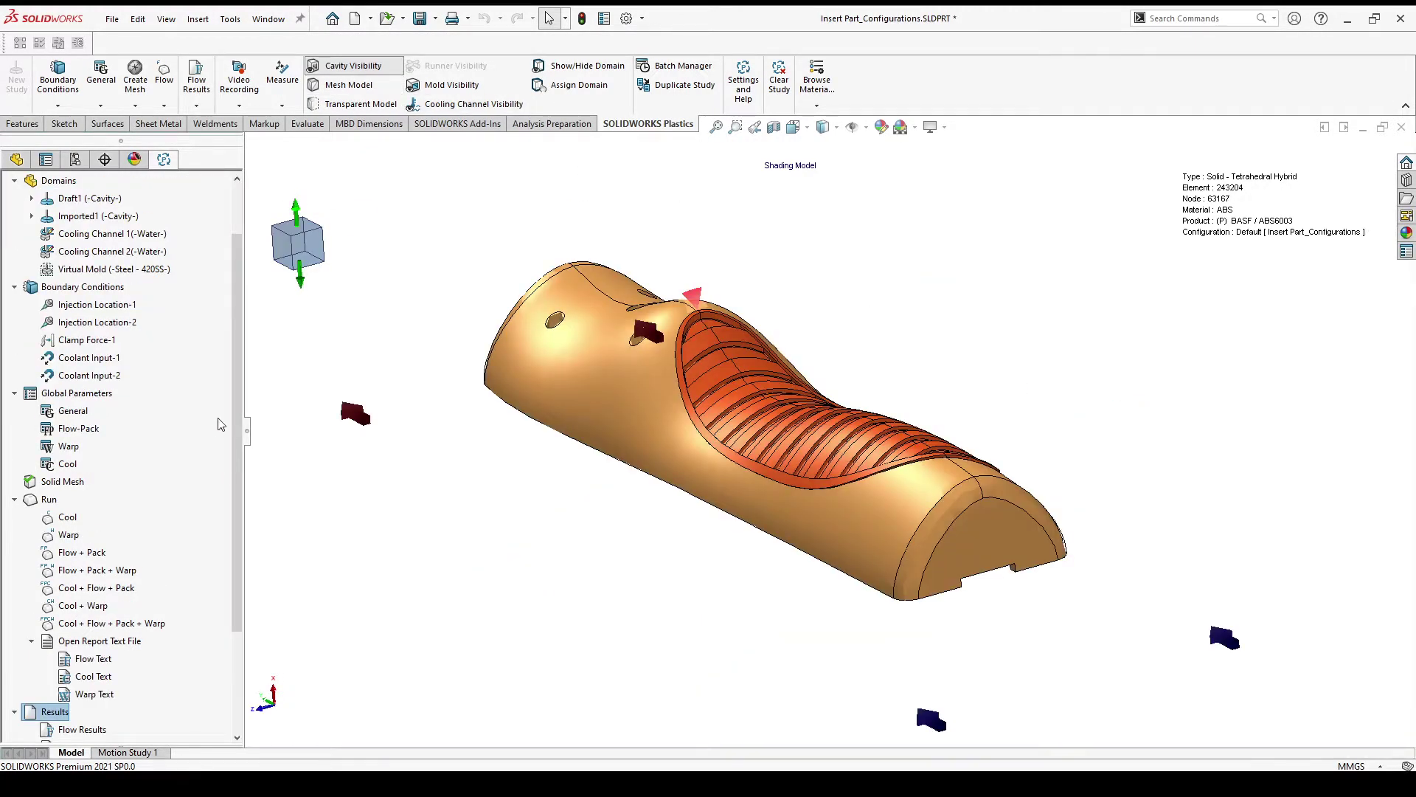
left_click_drag(240, 381, 242, 469)
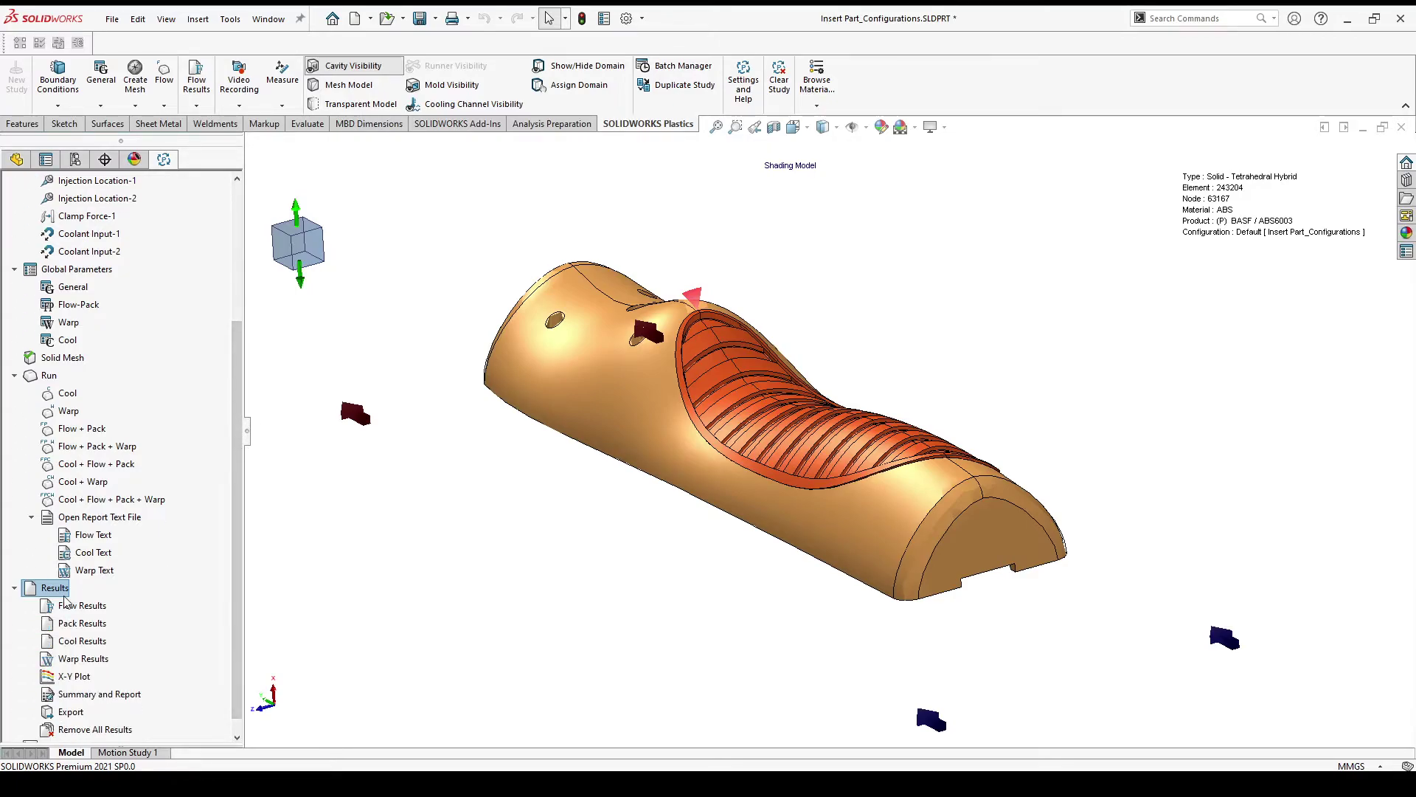
left_click_drag(239, 423, 236, 499)
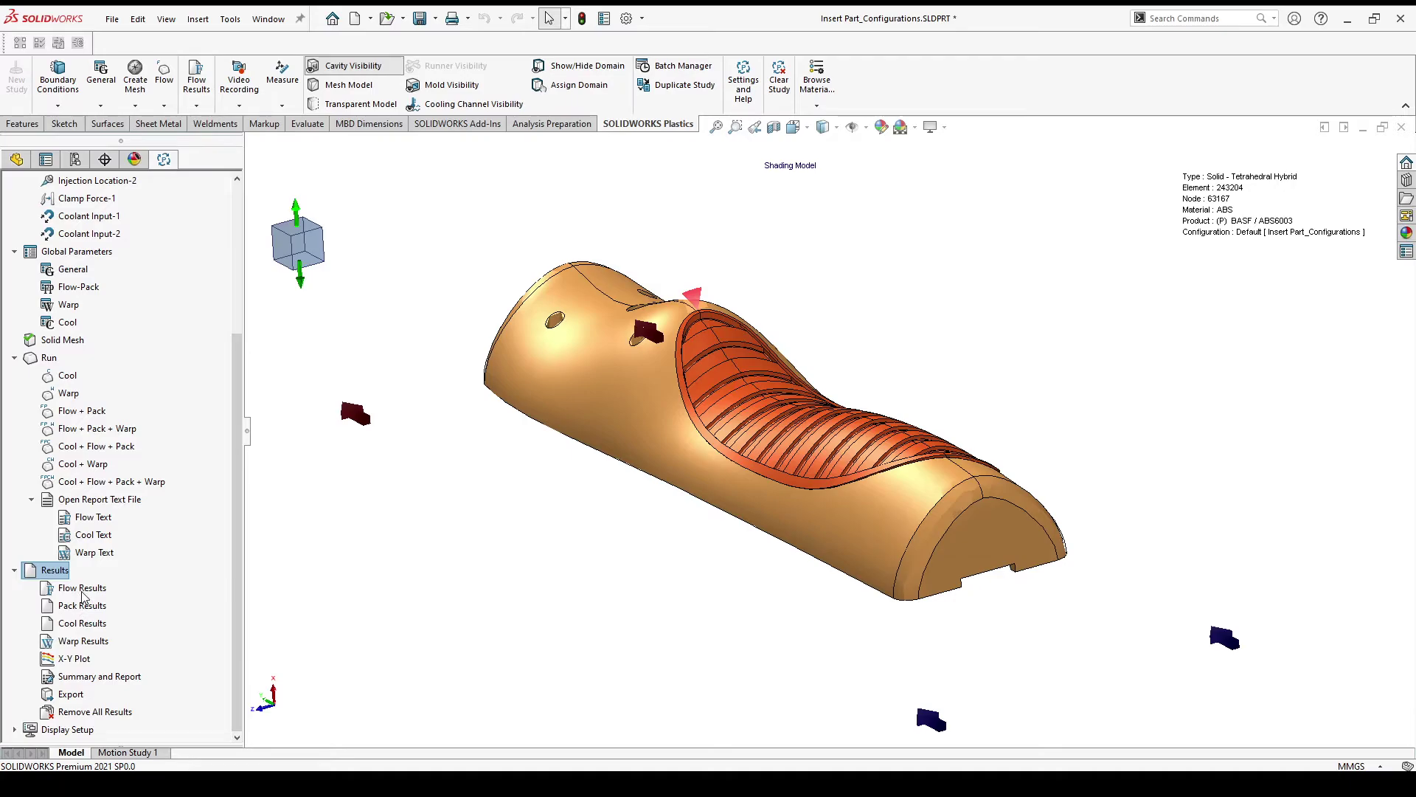
right_click(82, 591)
- Load the fill time flow results and view the weld lines, then the air traps
left_click(118, 601)
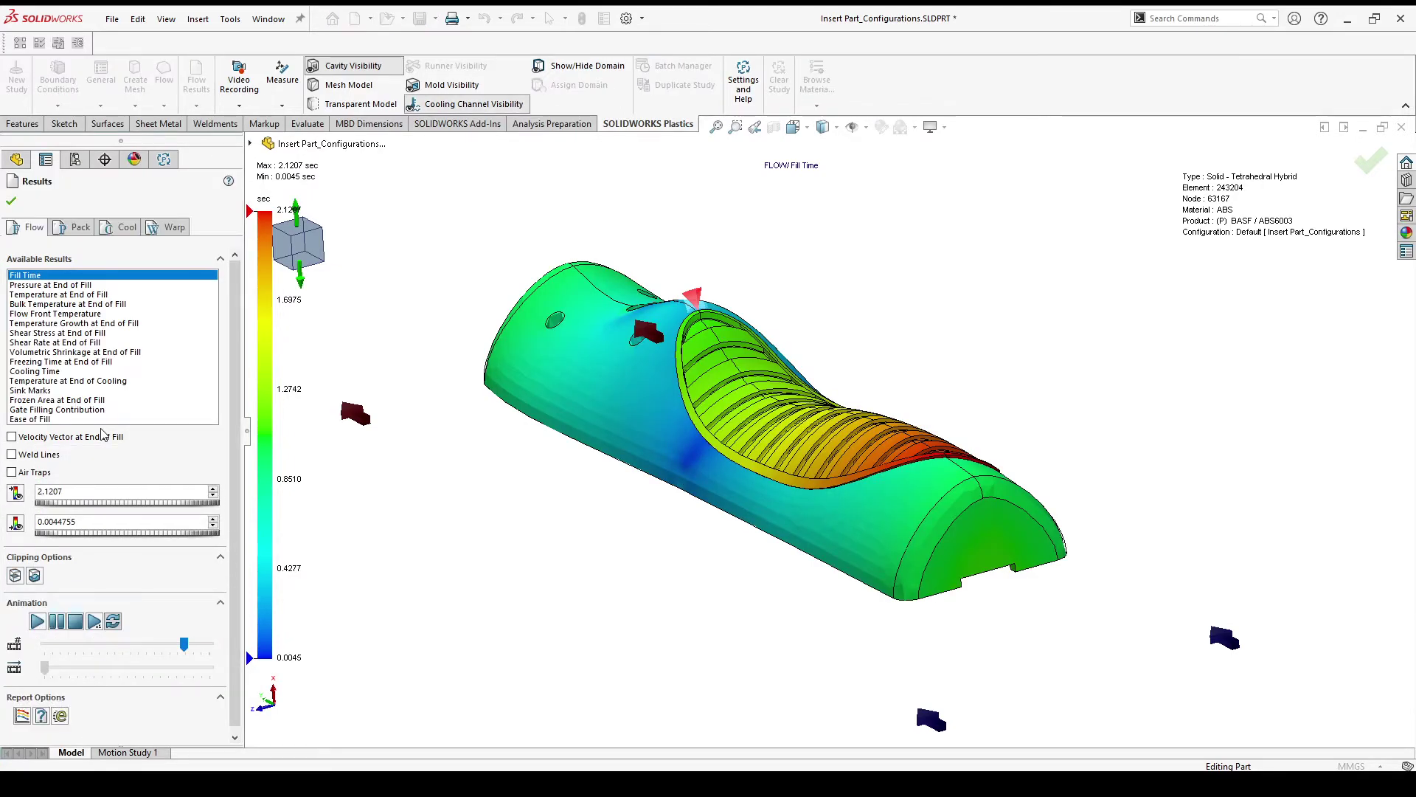
left_click(24, 457)
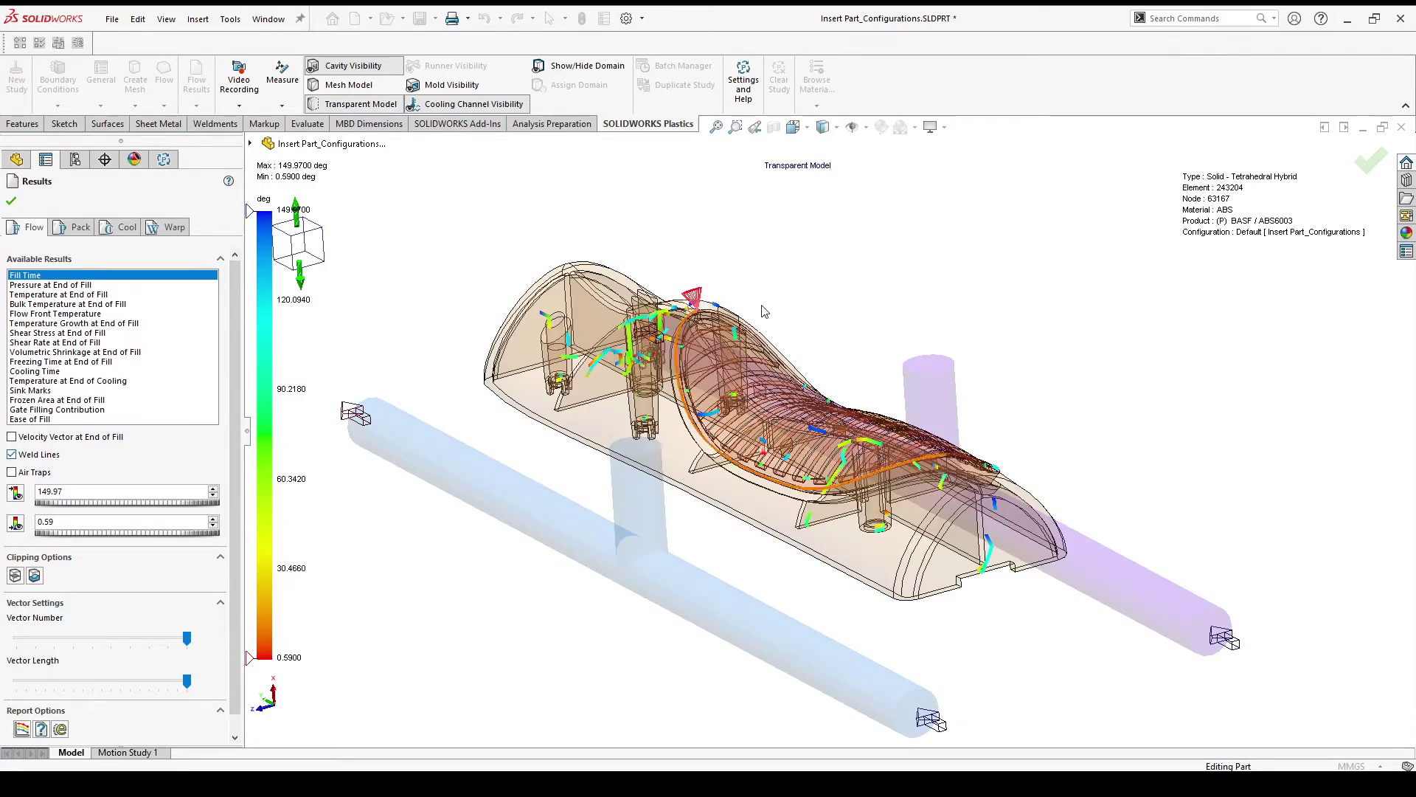
middle_click_drag(764, 311, 753, 324)
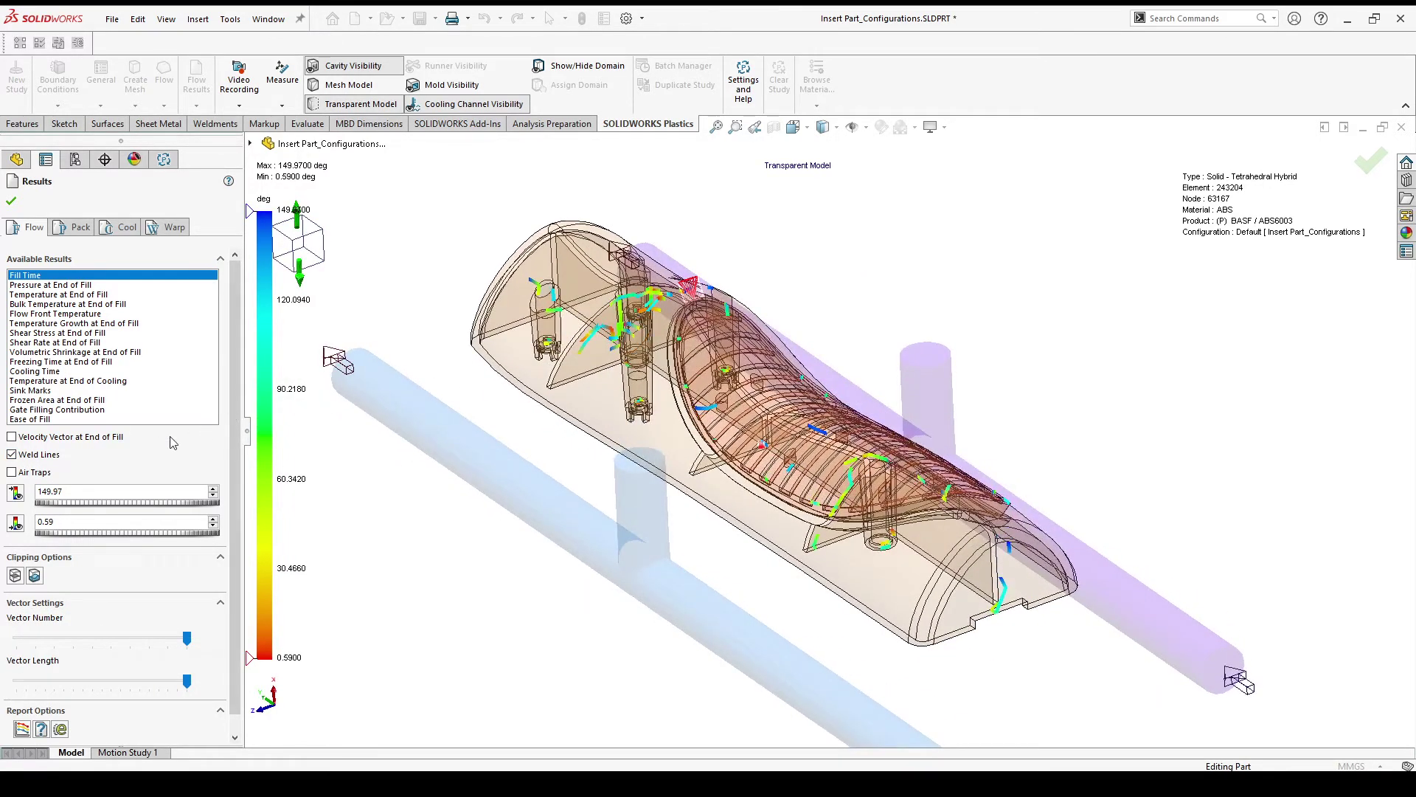
left_click(30, 456)
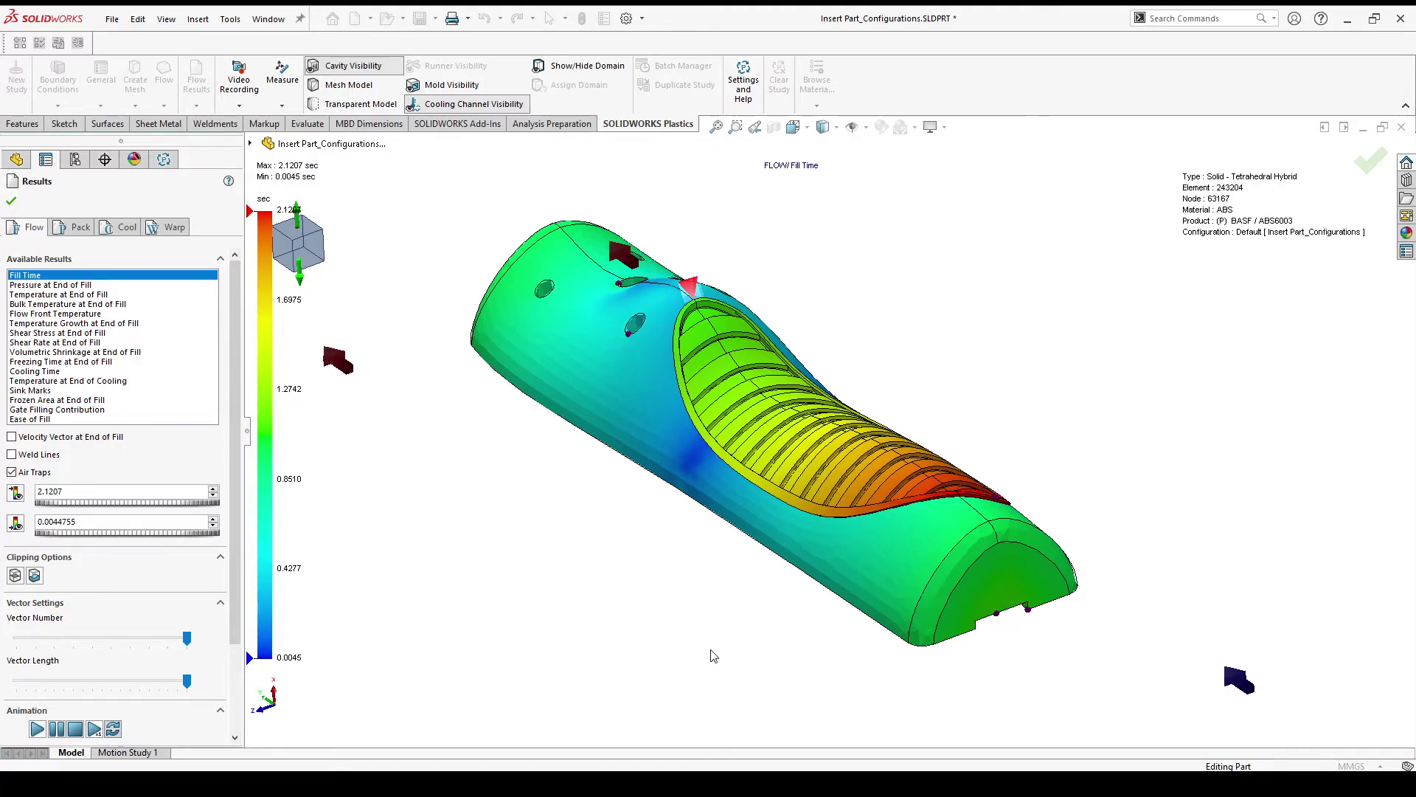
- Reduce the flow vectors, play the fill-time animation, then show the part cooling time plot
scroll(229, 483, "down", 3)
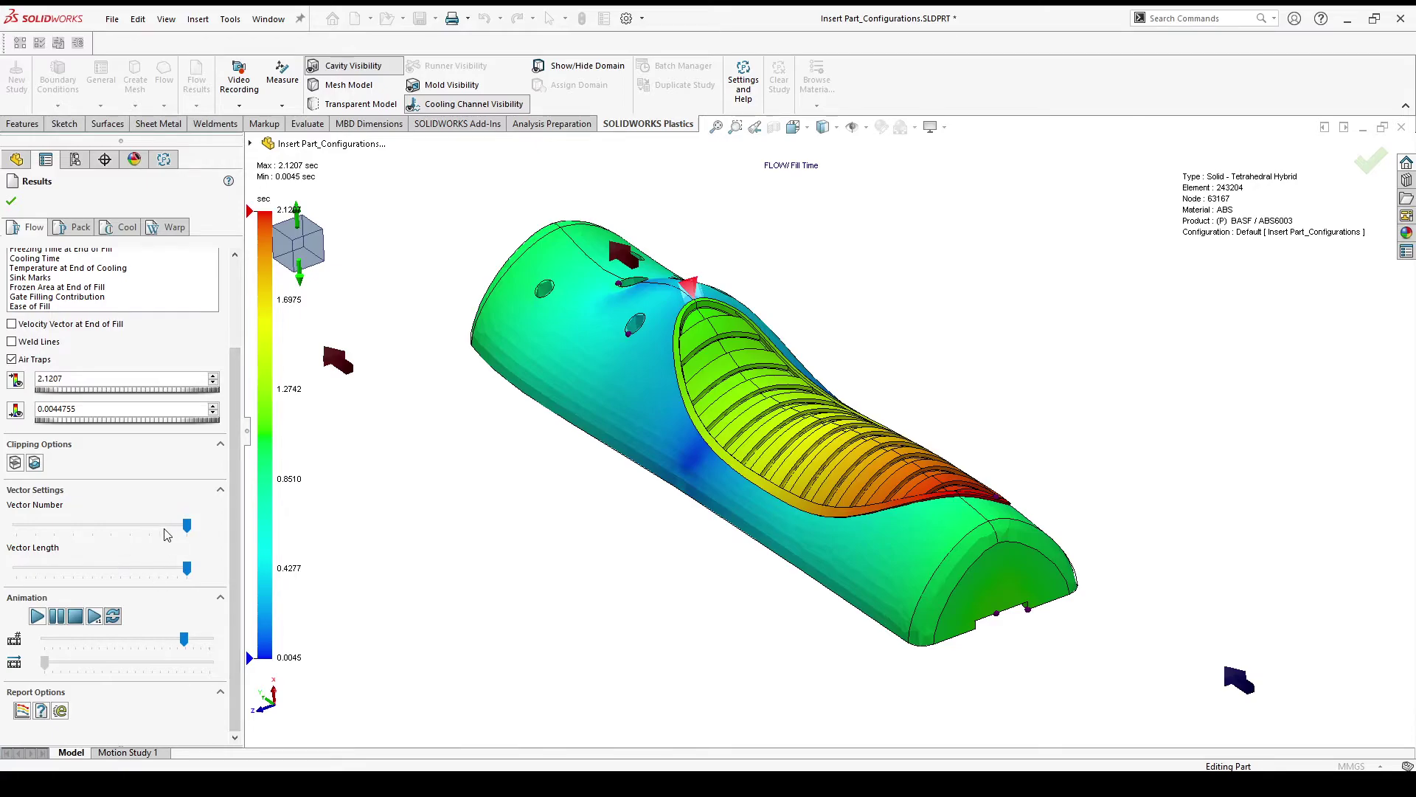
left_click_drag(185, 526, 93, 526)
left_click(37, 616)
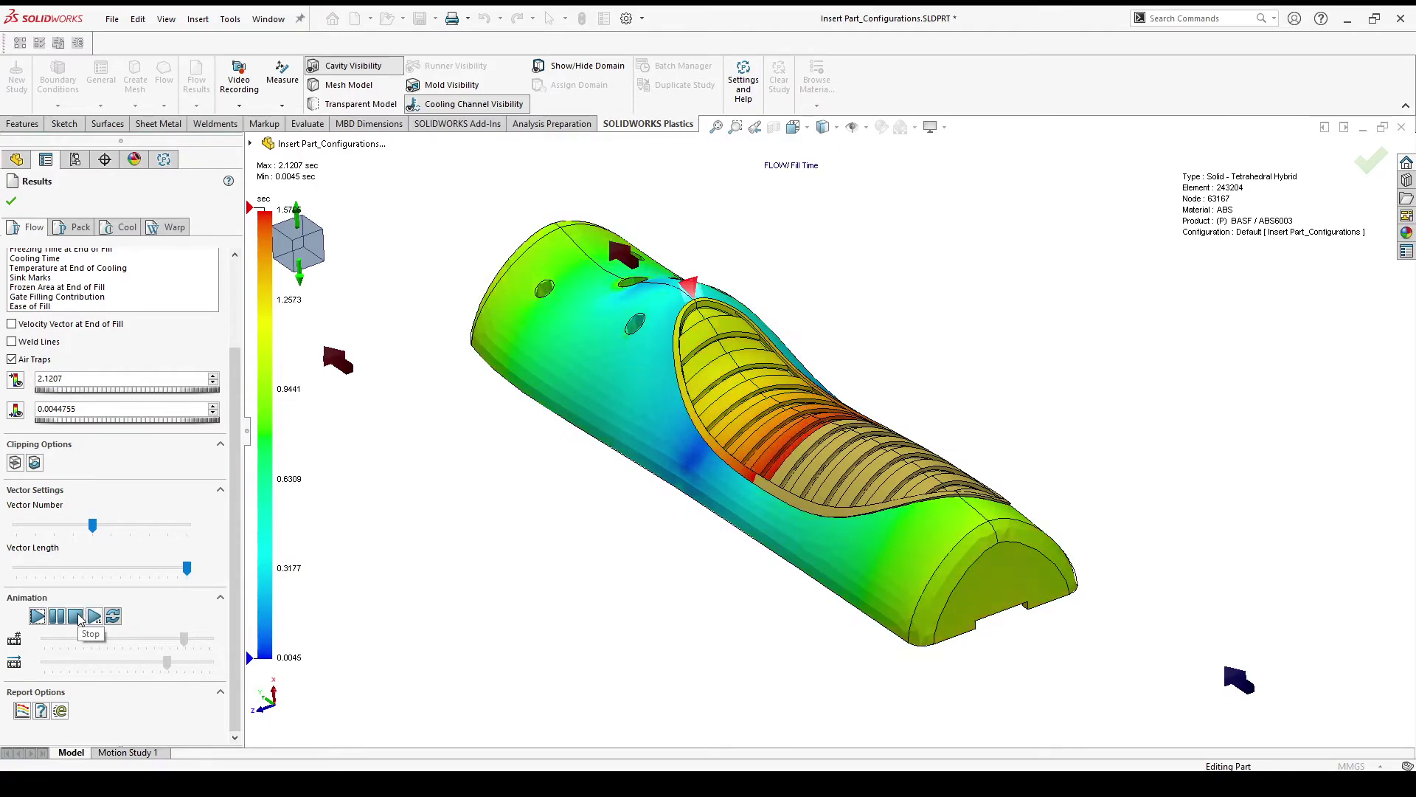
left_click(76, 616)
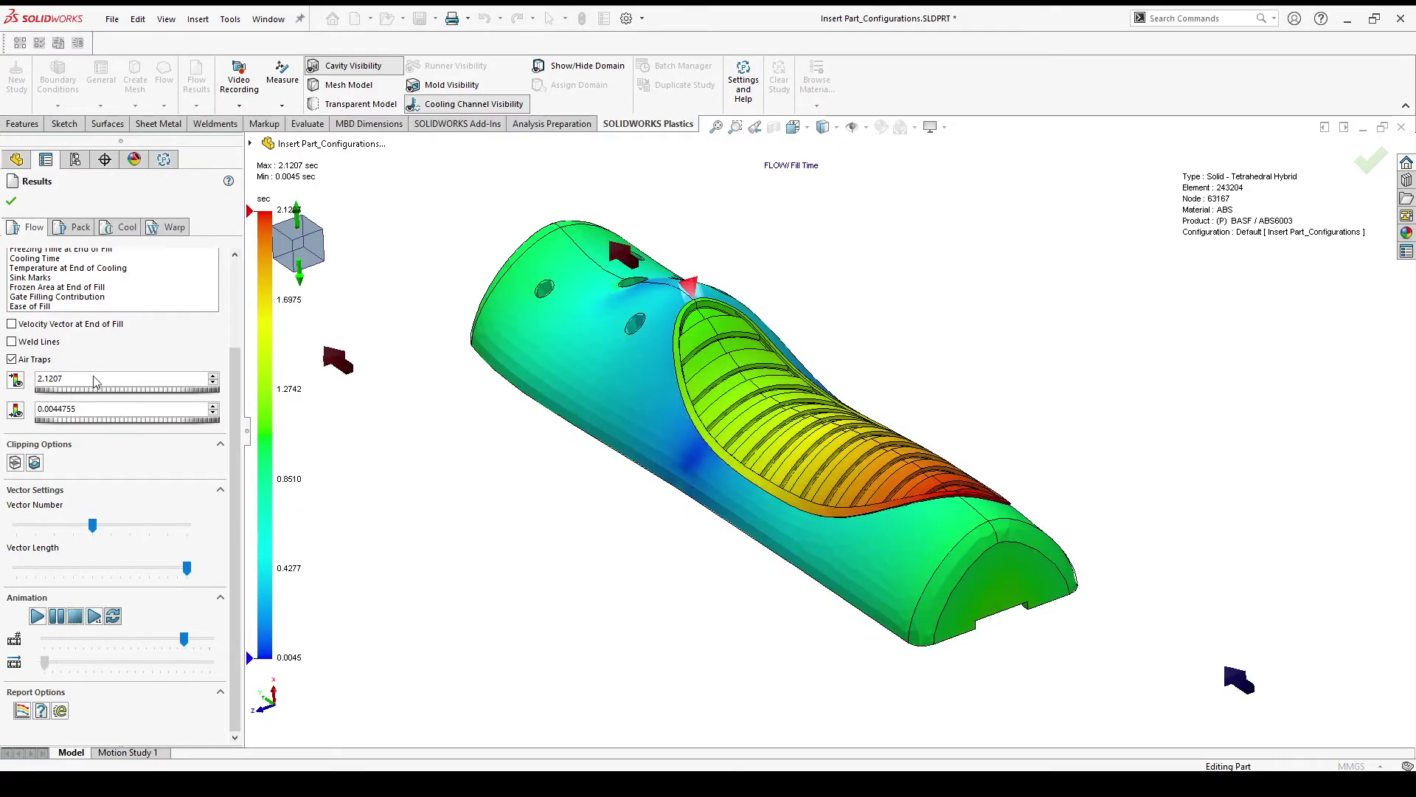
left_click(121, 228)
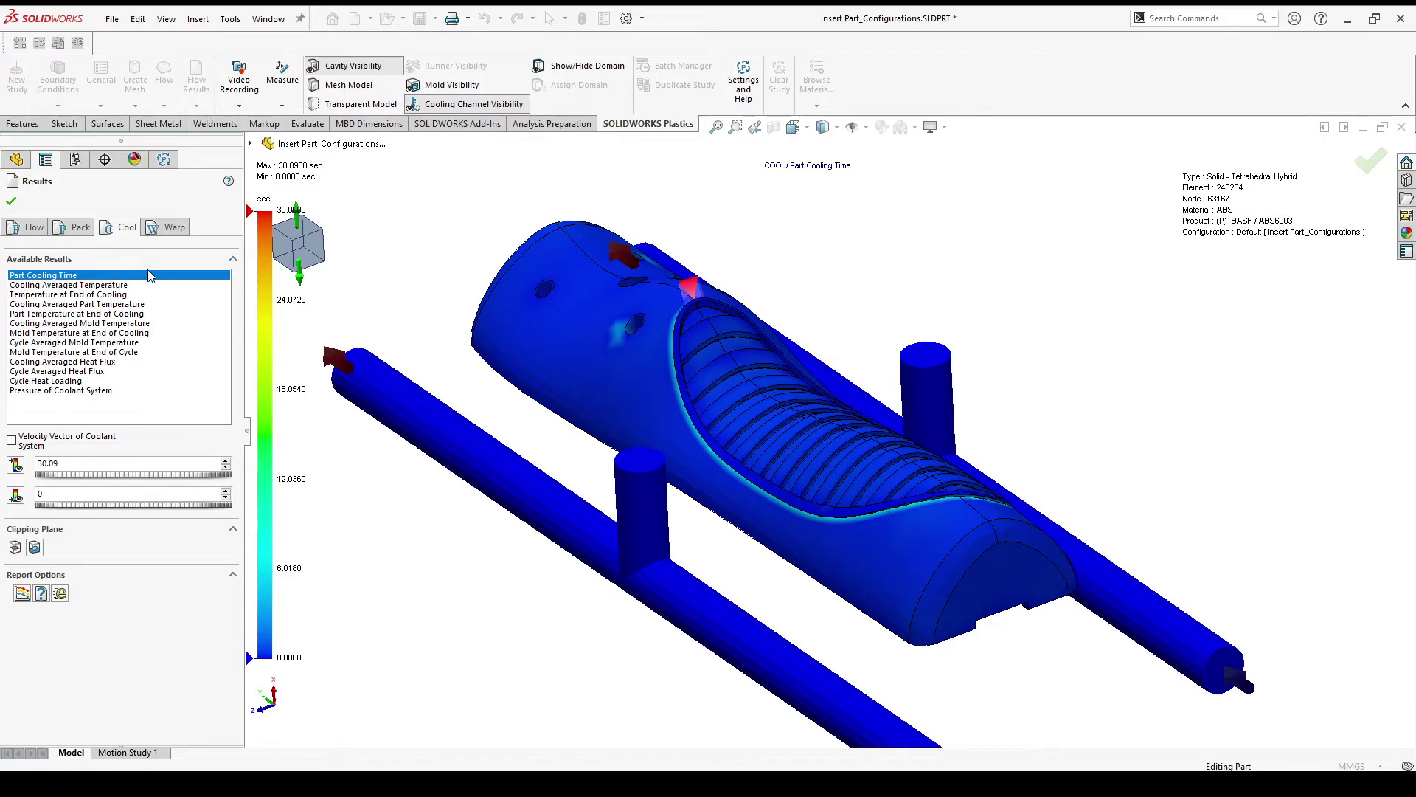
- Zoom out and display the warp total displacement plot, about 0.21 to 0.80 mm
scroll(426, 295, "up", 2)
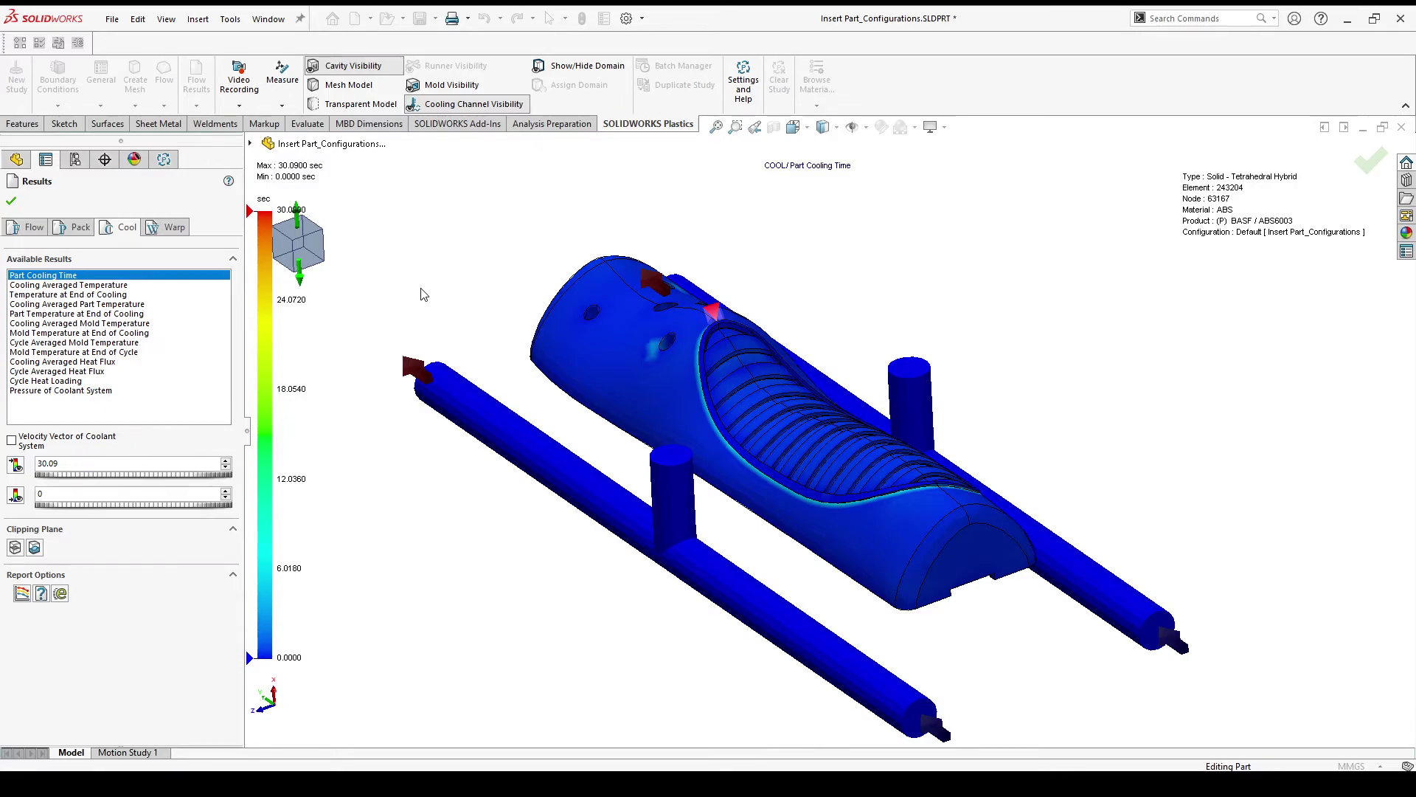
left_click(172, 230)
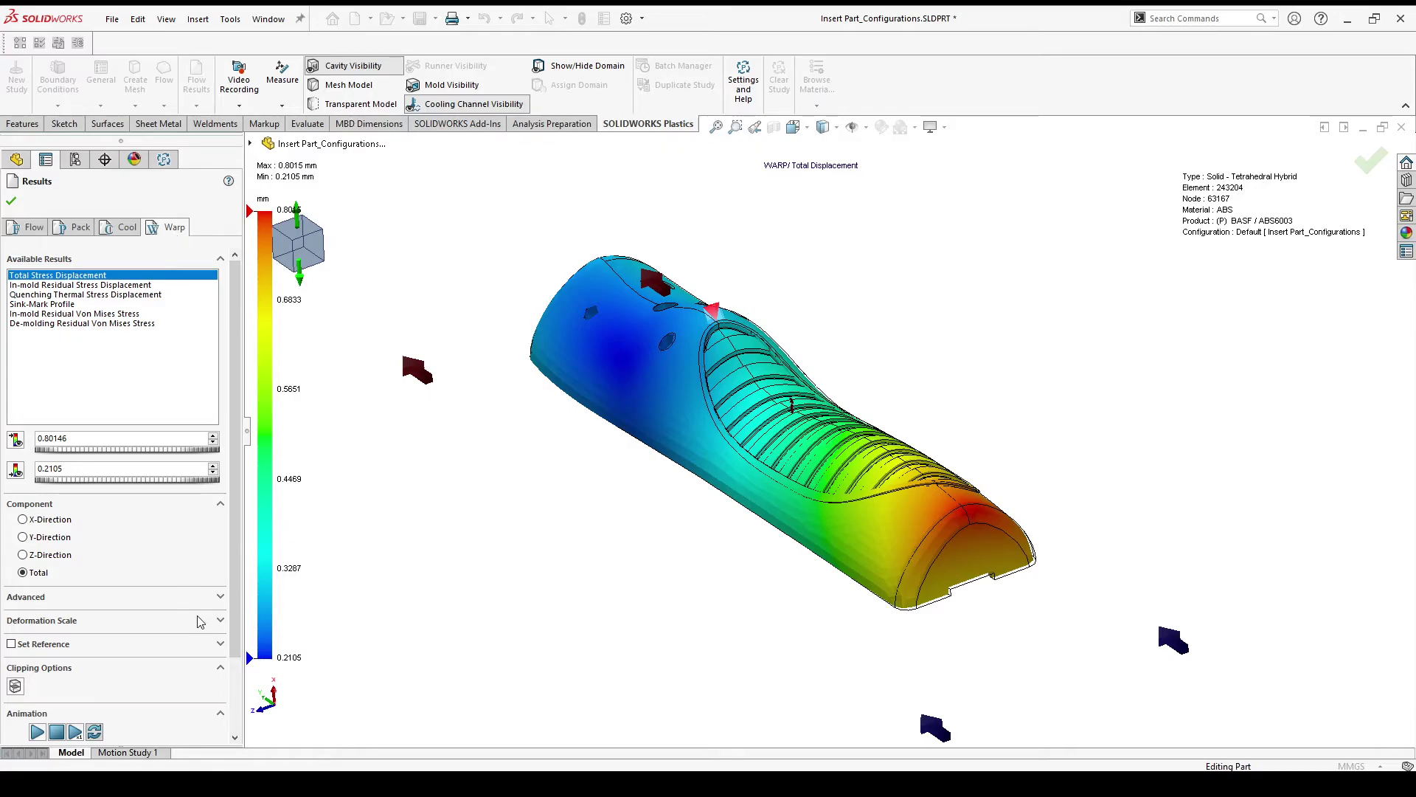
- Set the warp deformation scale to 5, animate it, and orbit the warped part
left_click(219, 620)
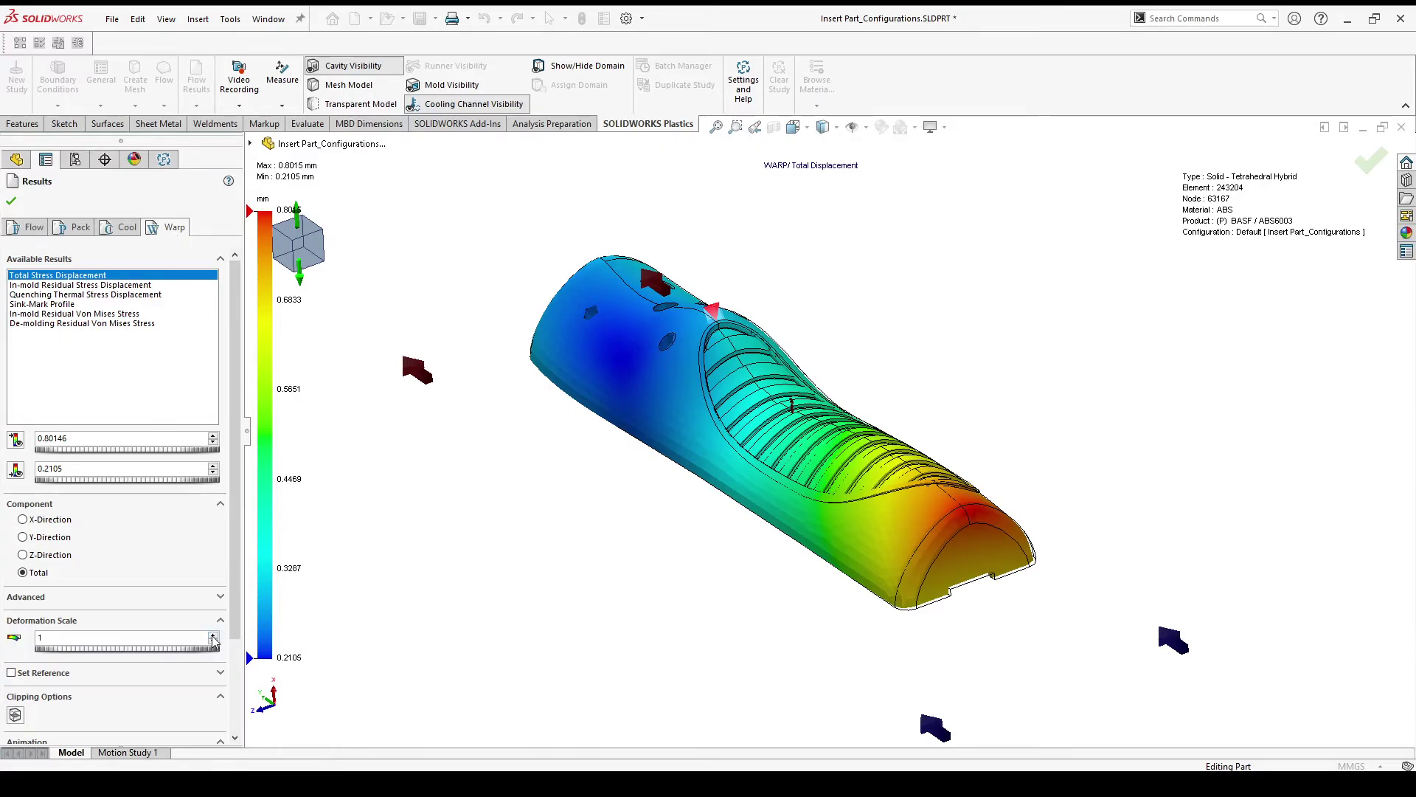
left_click(213, 636)
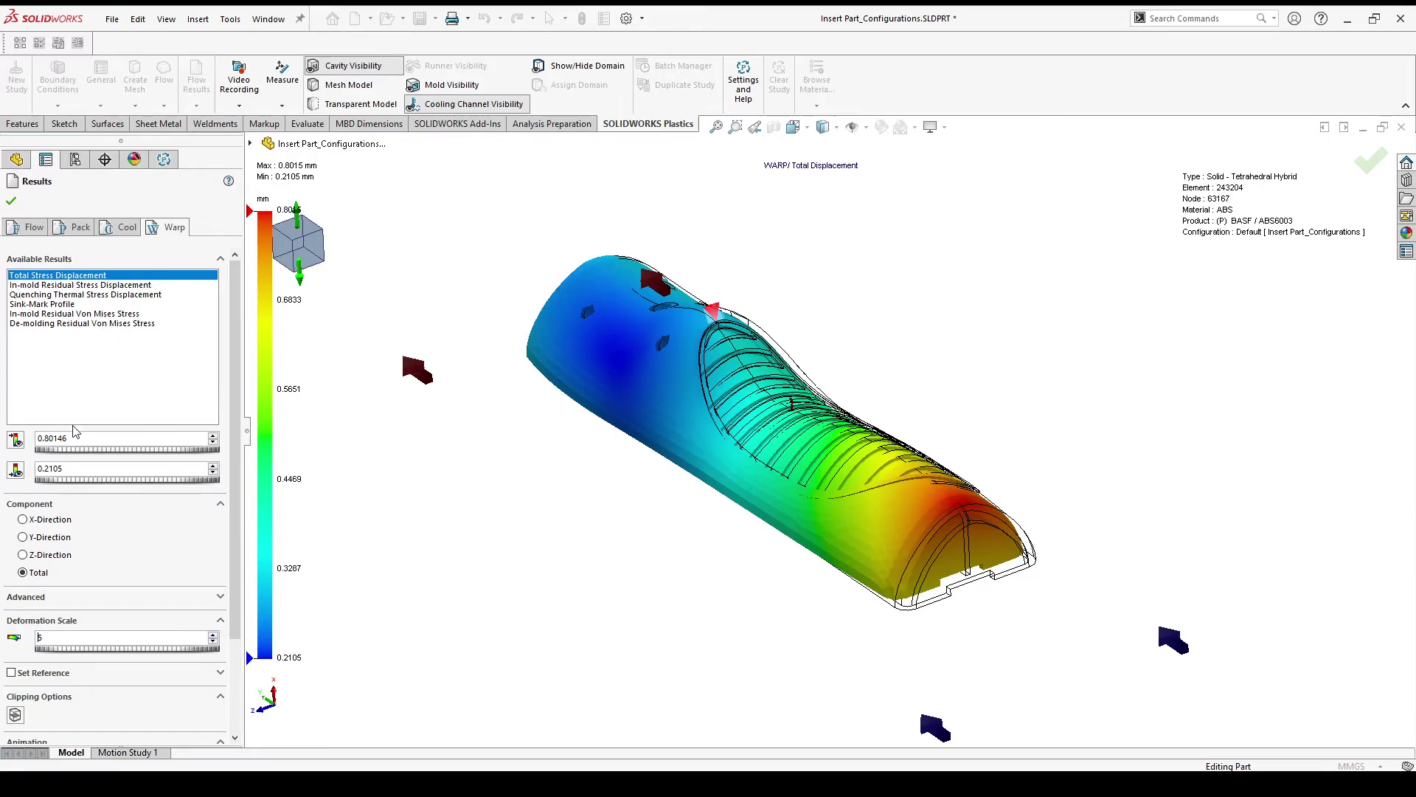
left_click_drag(238, 514, 237, 601)
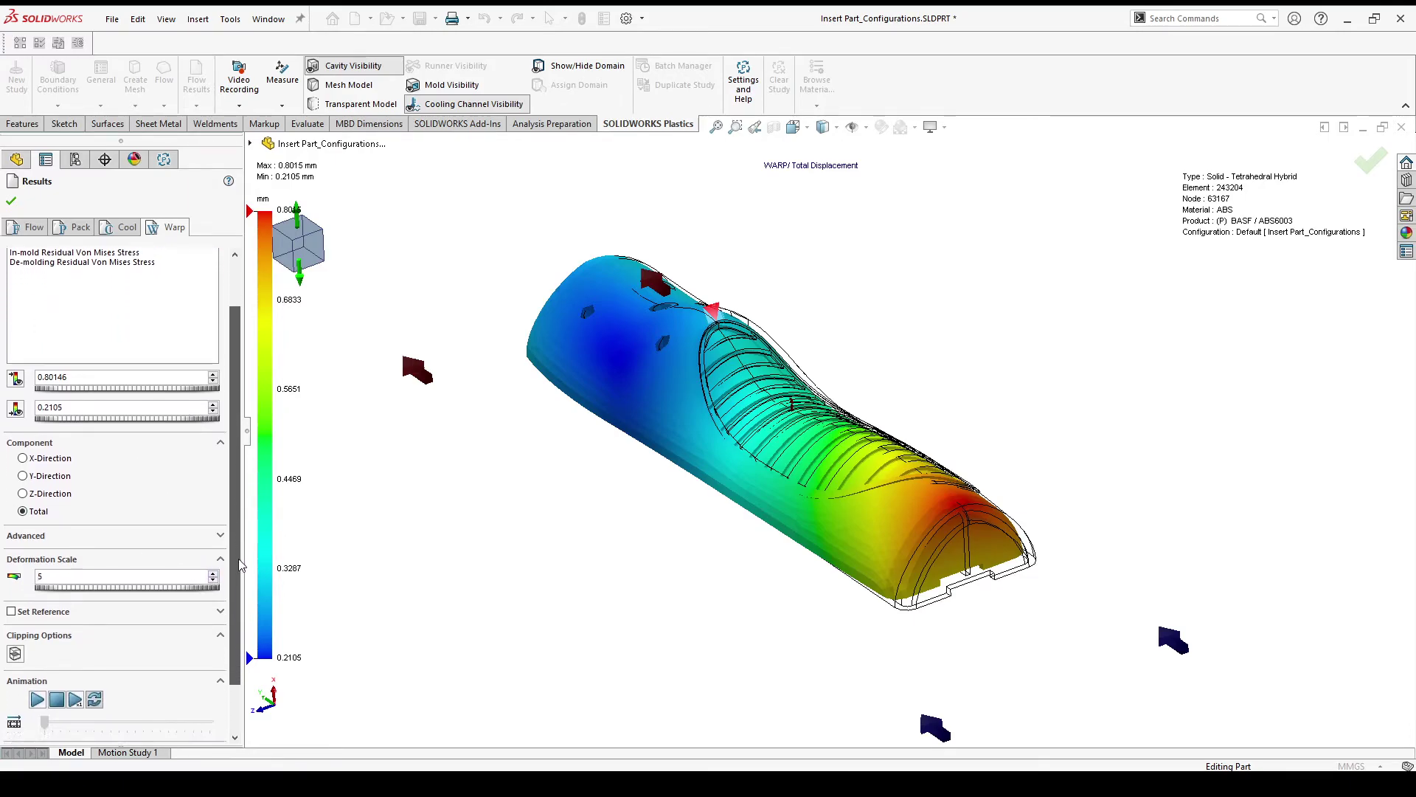
left_click(38, 649)
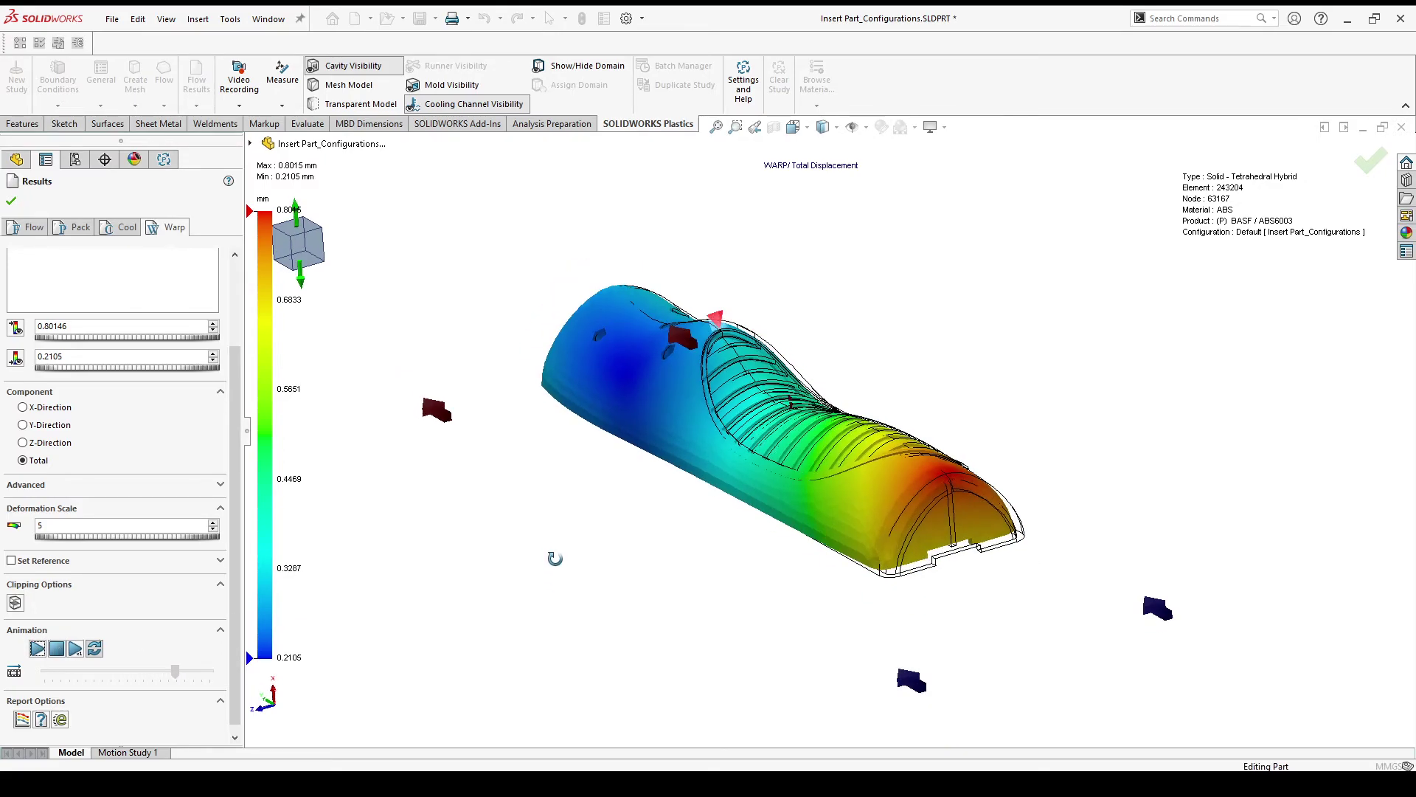
middle_click_drag(553, 559, 645, 490)
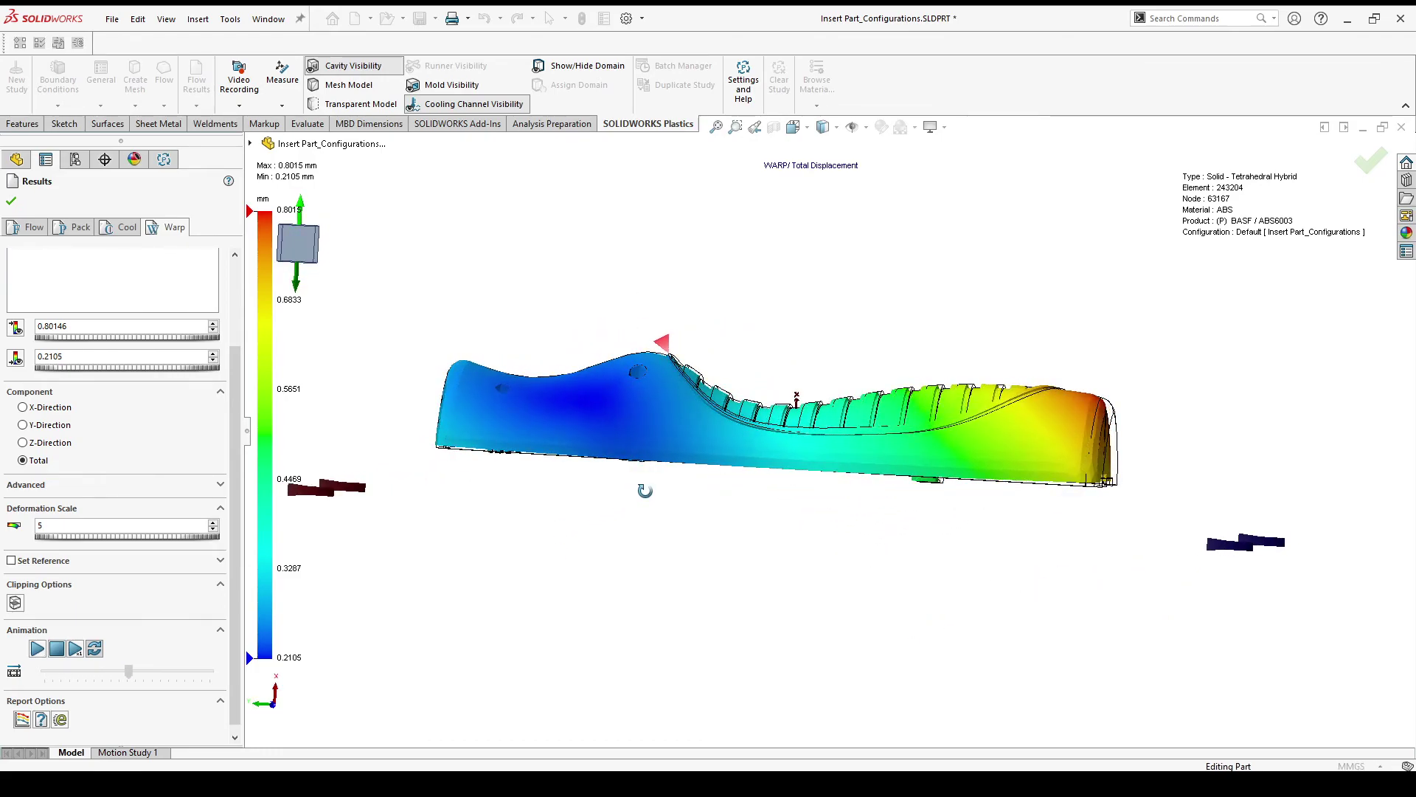
middle_click_drag(644, 491, 598, 585)
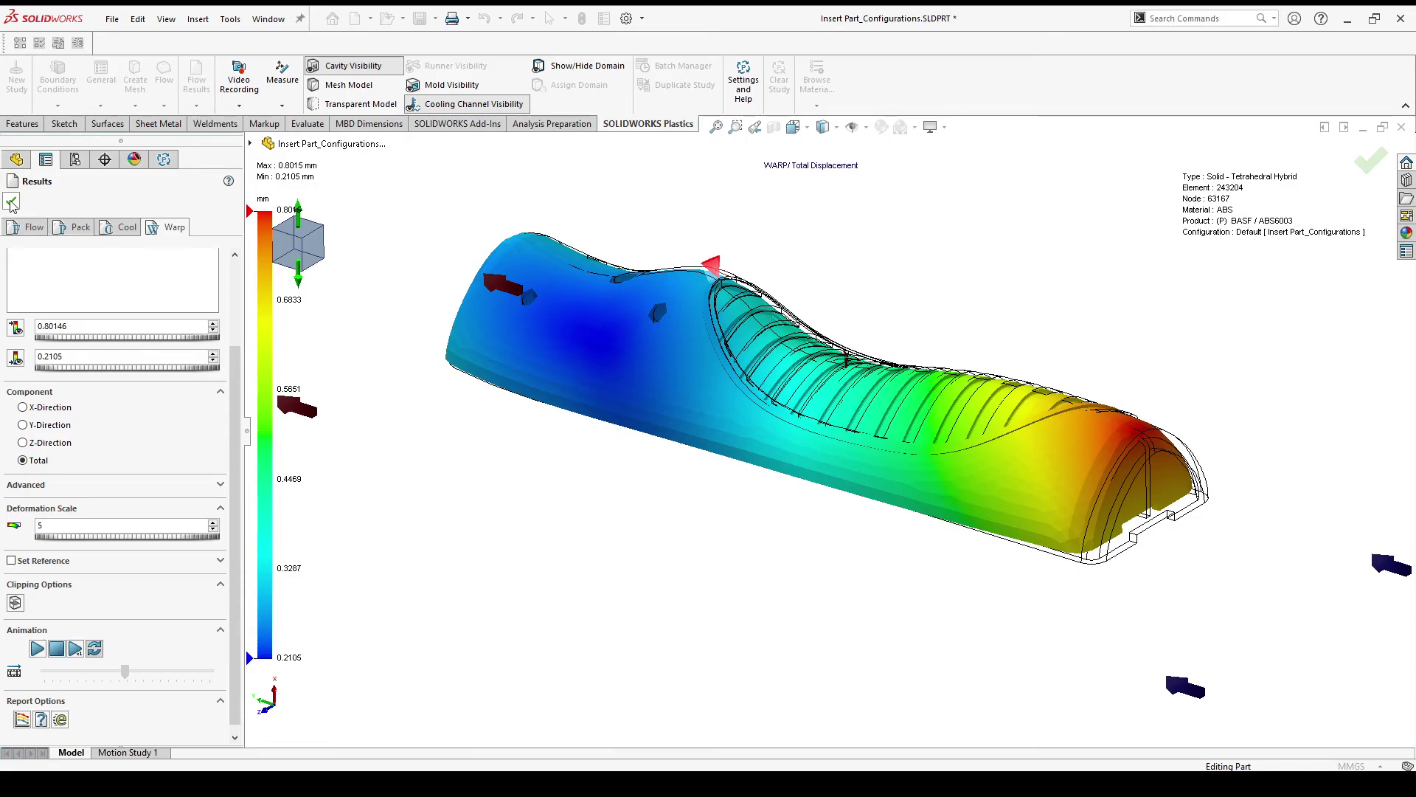
- Generate the study summary and review its flow and warp figures, max displacement 0.8015 mm
left_click(11, 202)
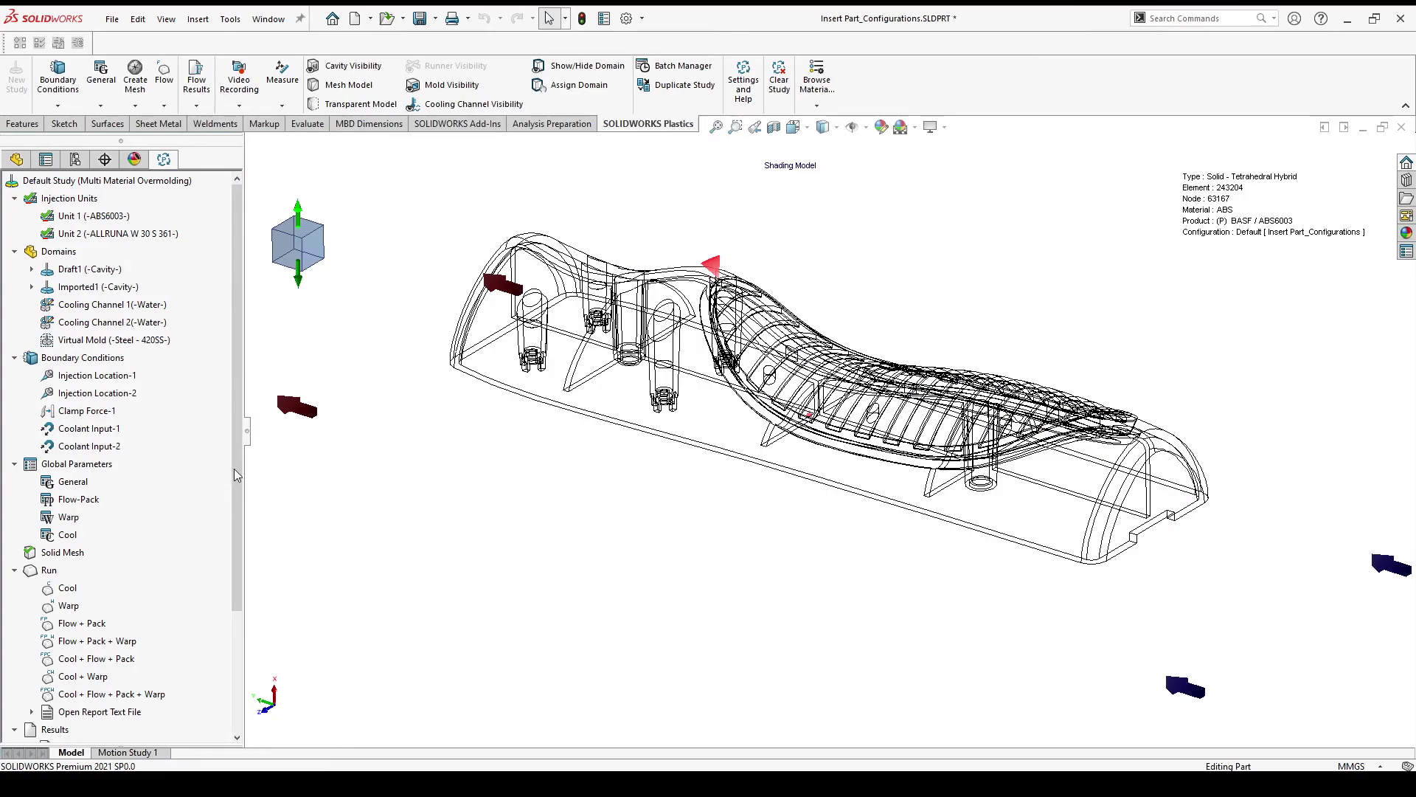
left_click_drag(237, 462, 259, 592)
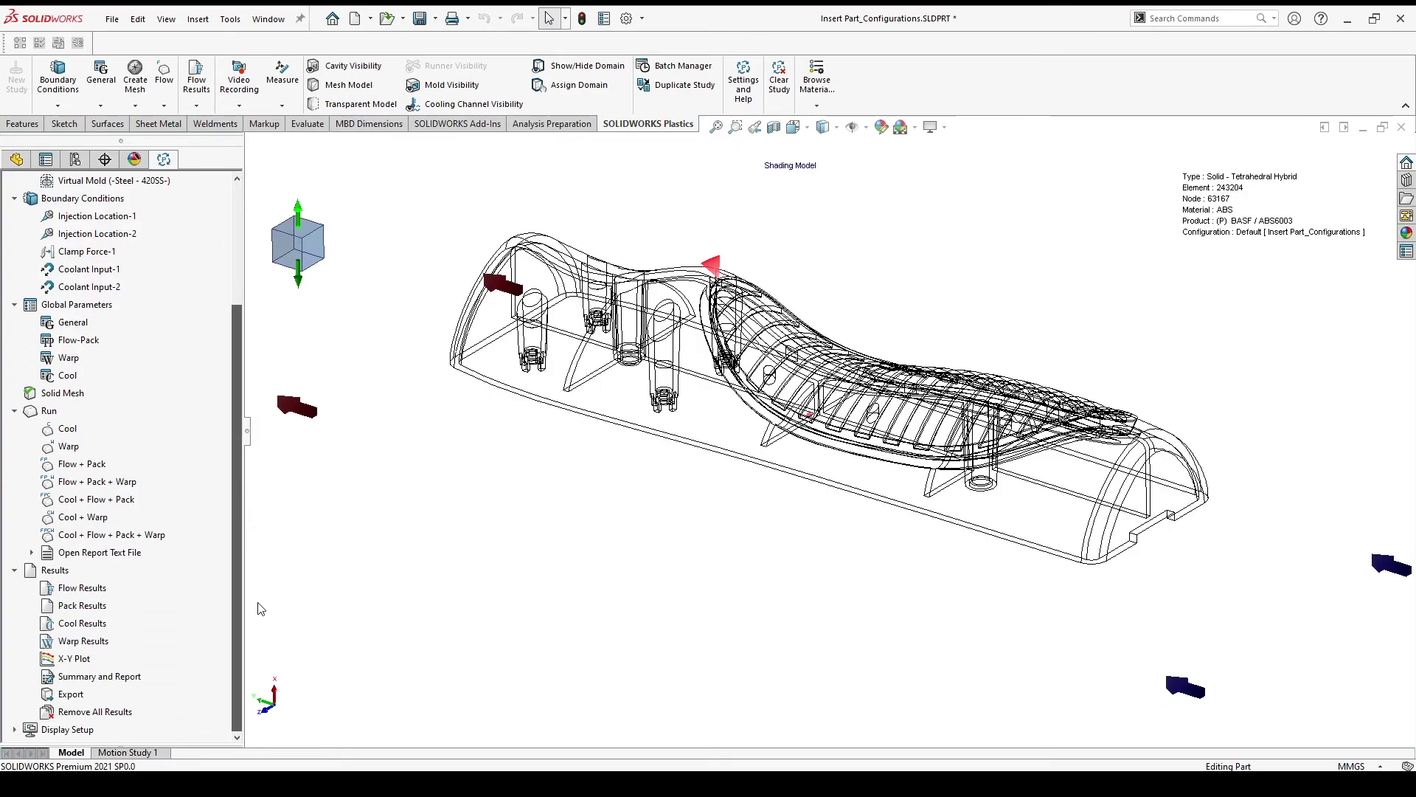
right_click(131, 679)
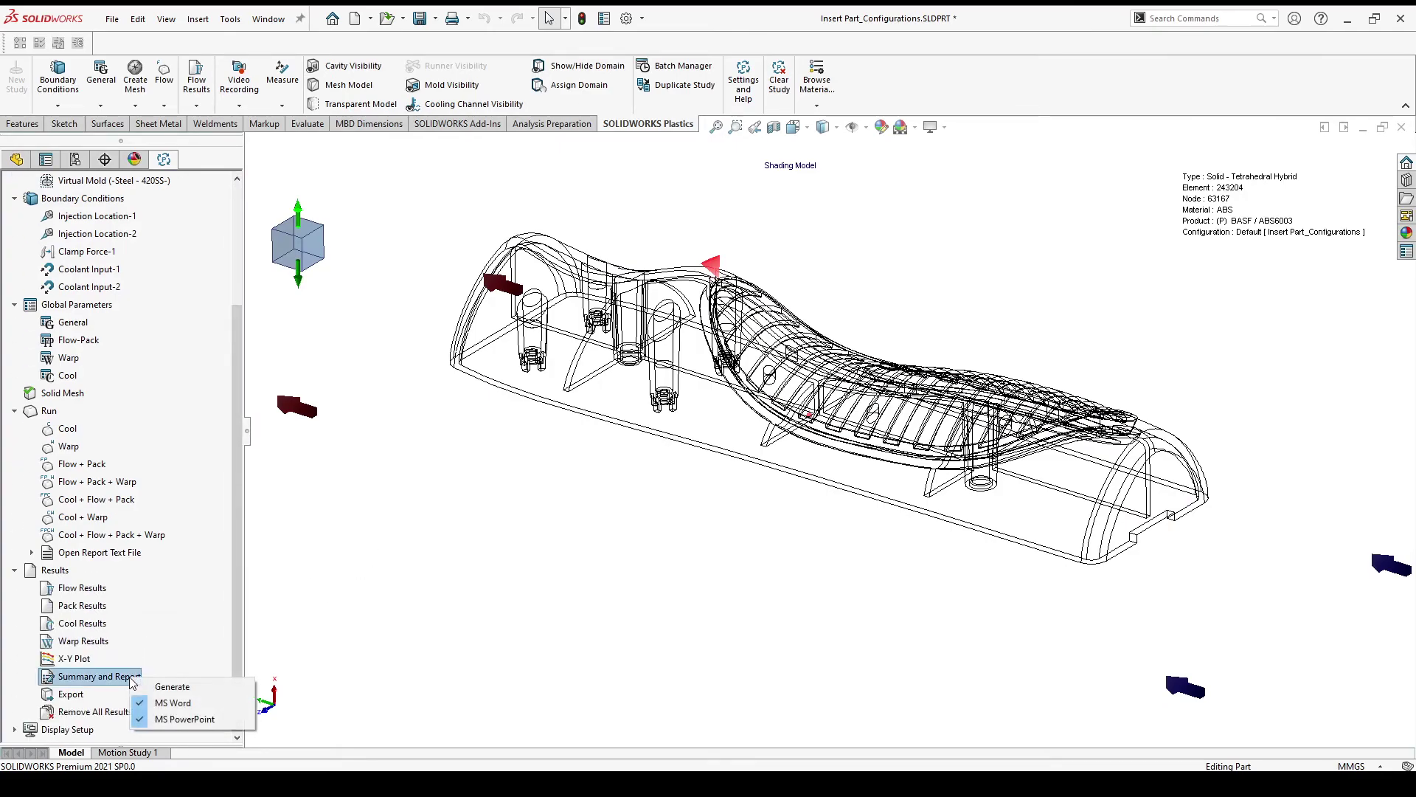
left_click(172, 686)
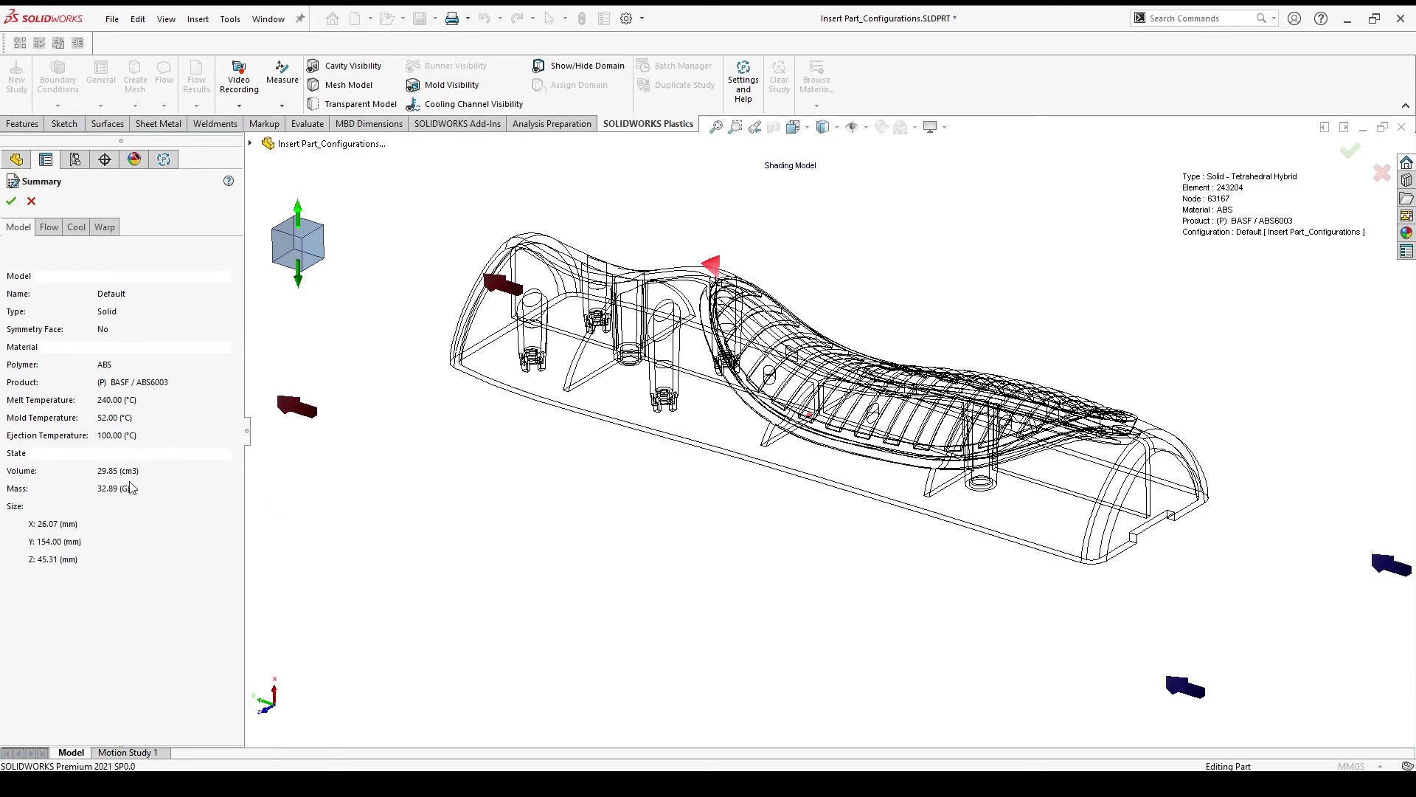
left_click(49, 228)
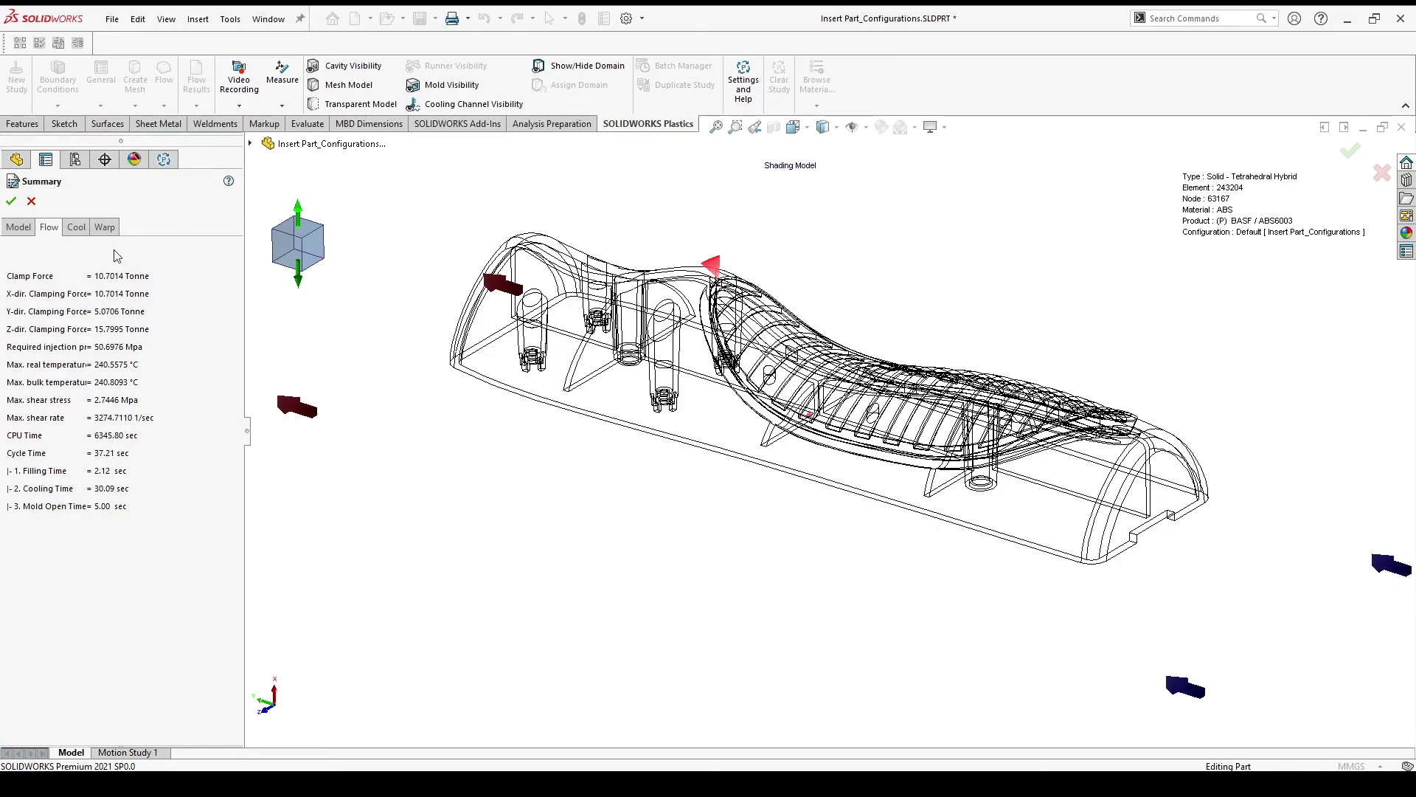
left_click(103, 228)
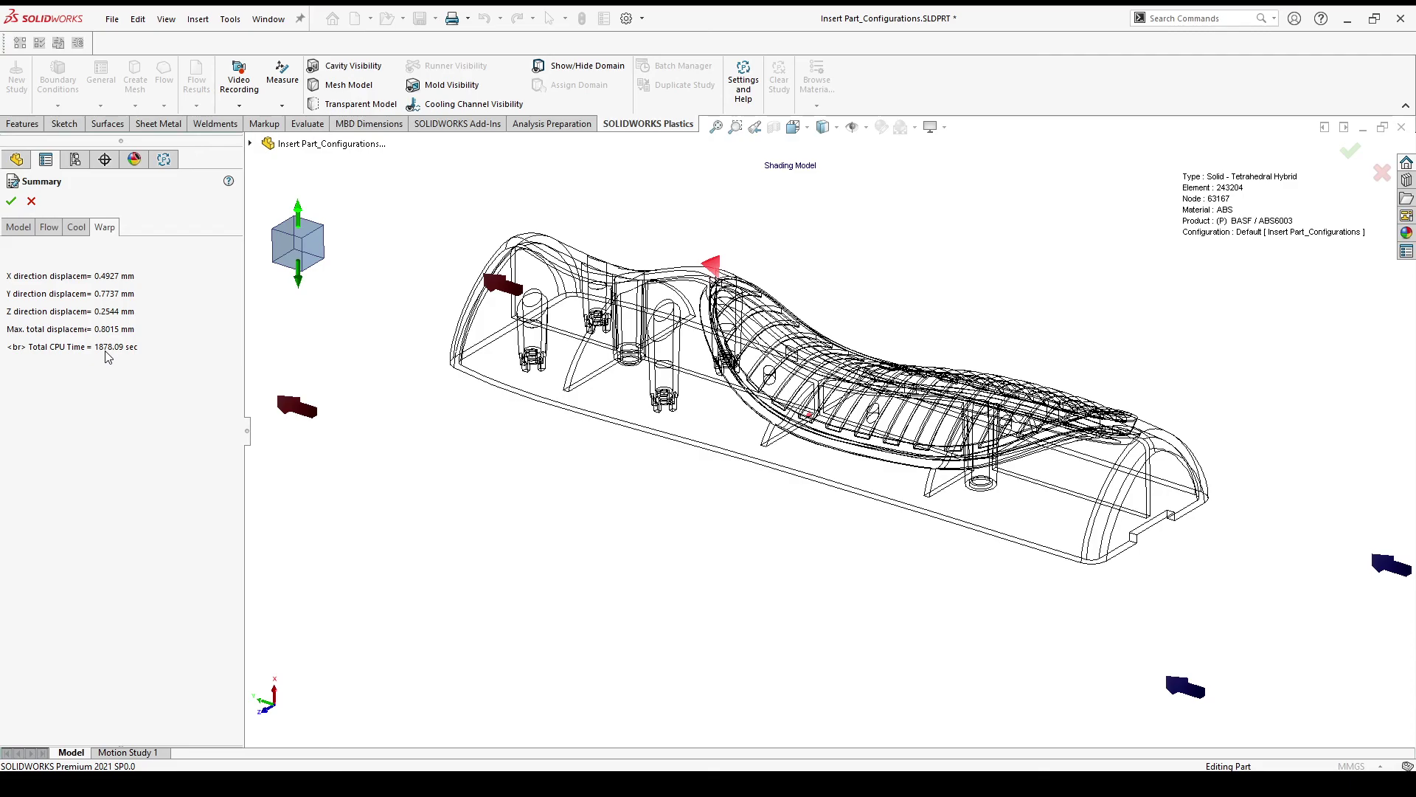
- Close the summary and switch the recording to the SolidEngineer outro scene
left_click(29, 201)
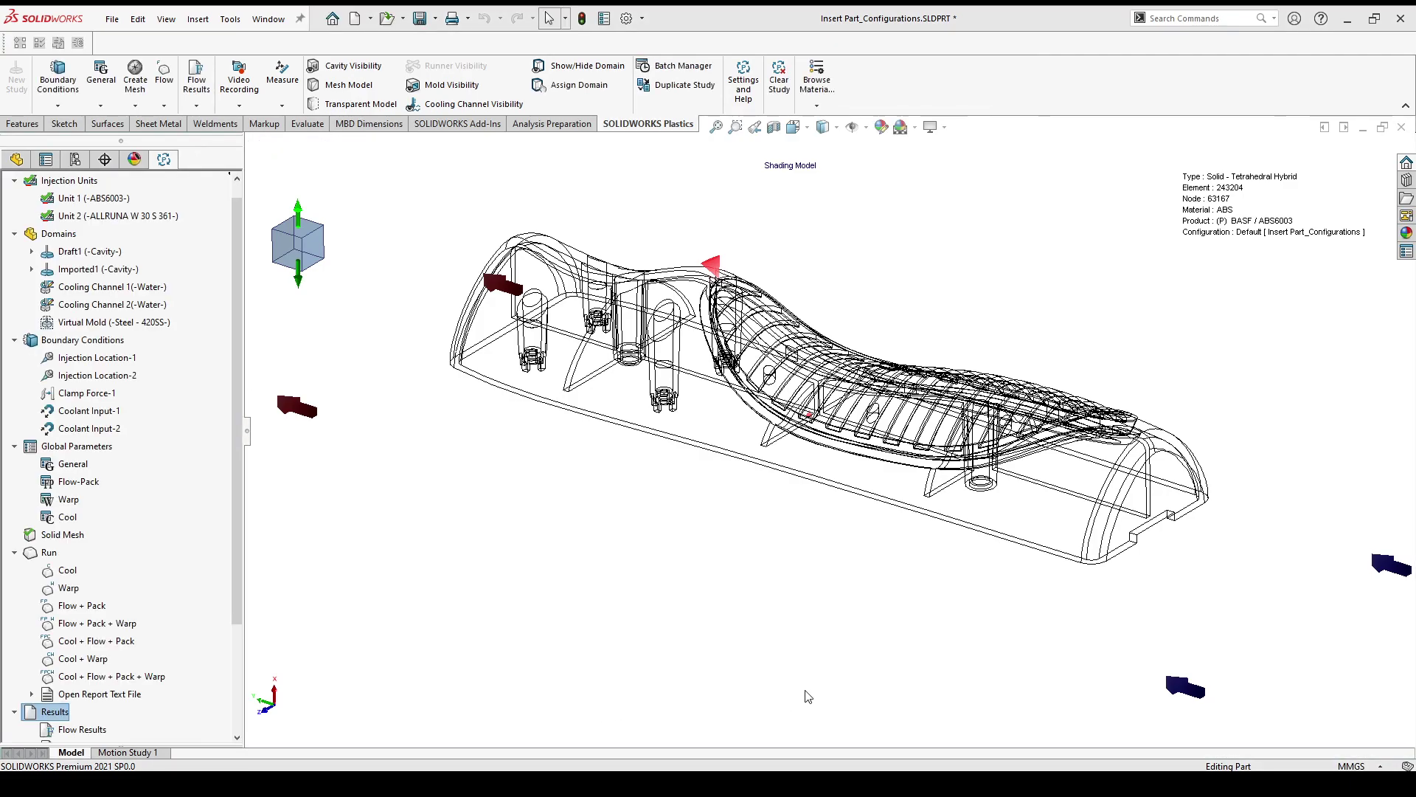
mouse_move(760, 597)
middle_mouse_down()
mouse_move(730, 516)
mouse_move(731, 553)
middle_mouse_up()
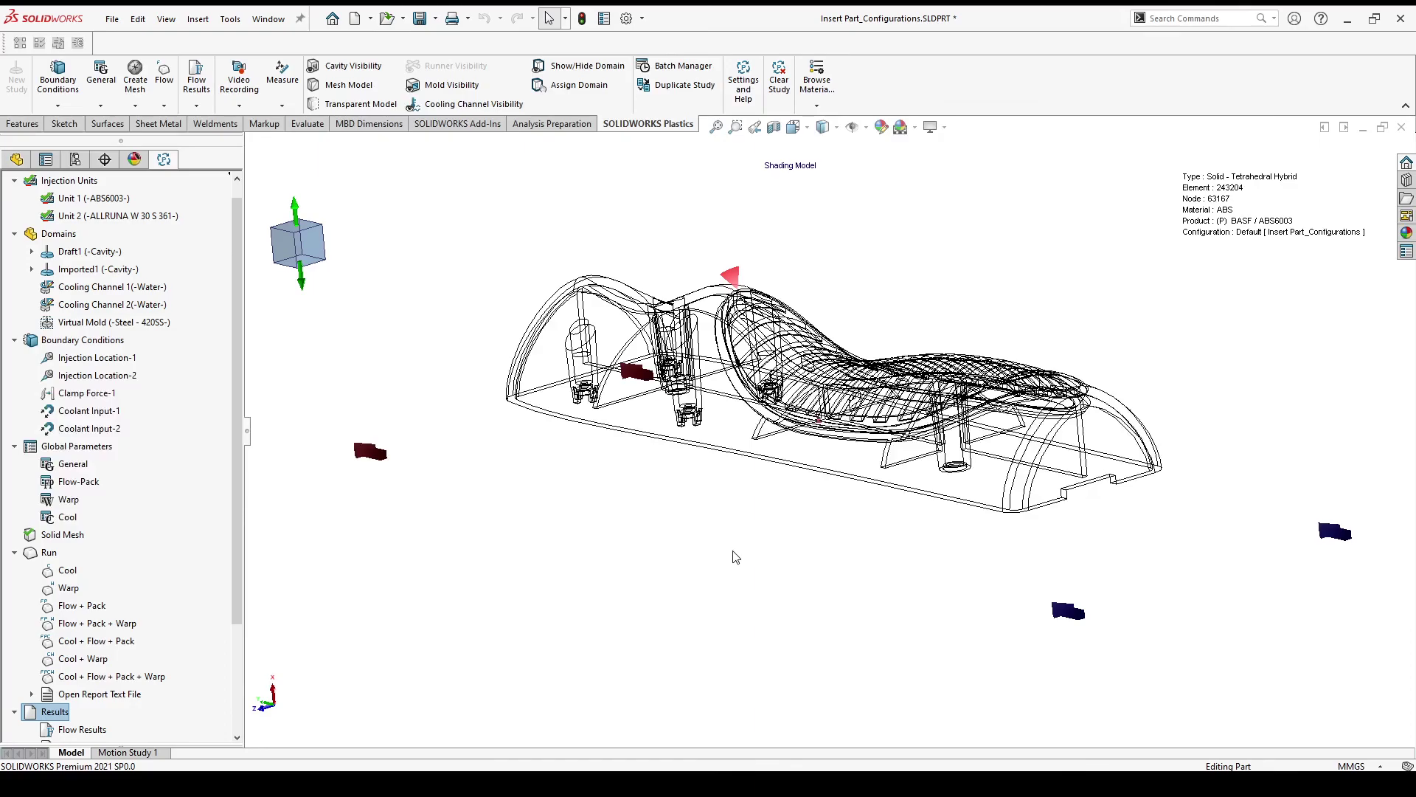
mouse_move(913, 781)
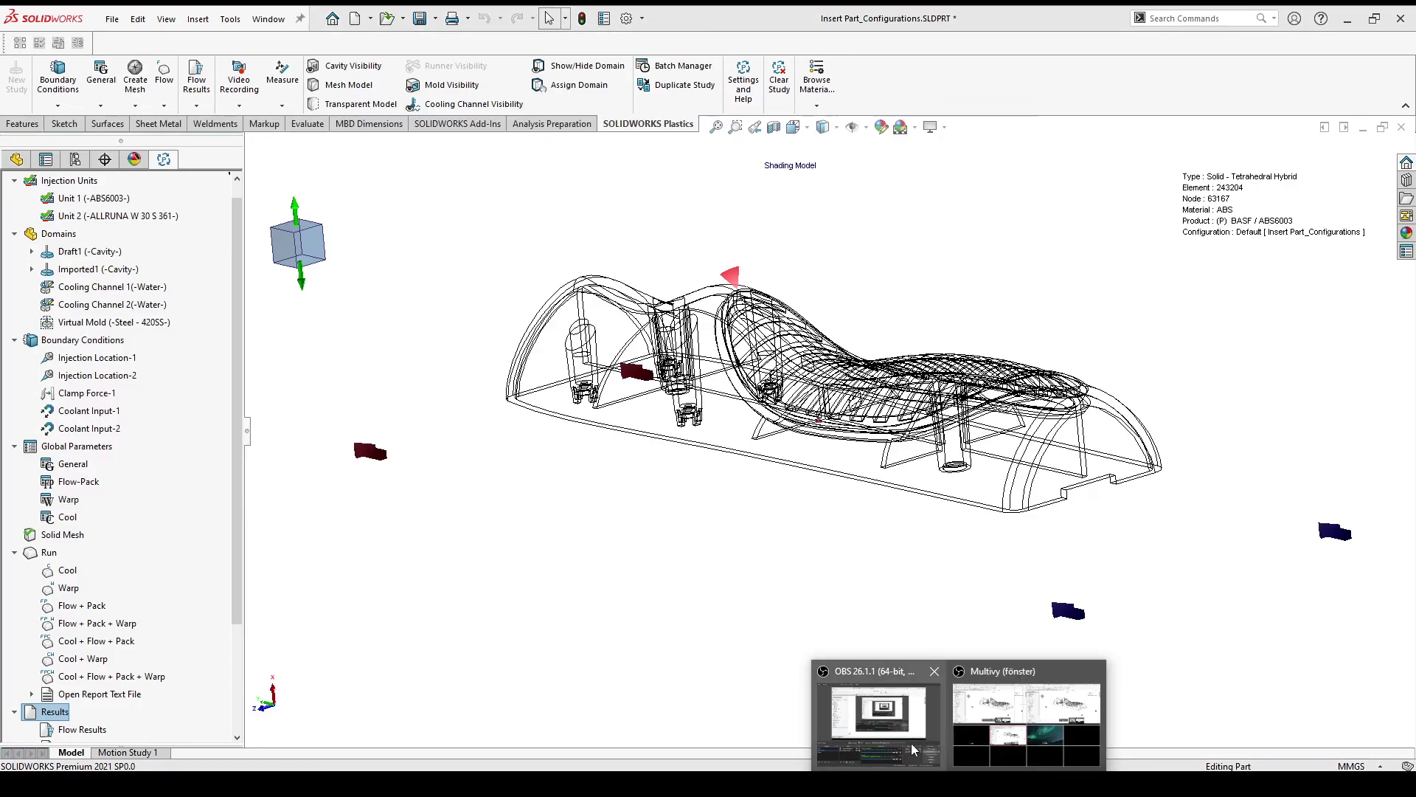
left_click(911, 742)
left_click(418, 578)
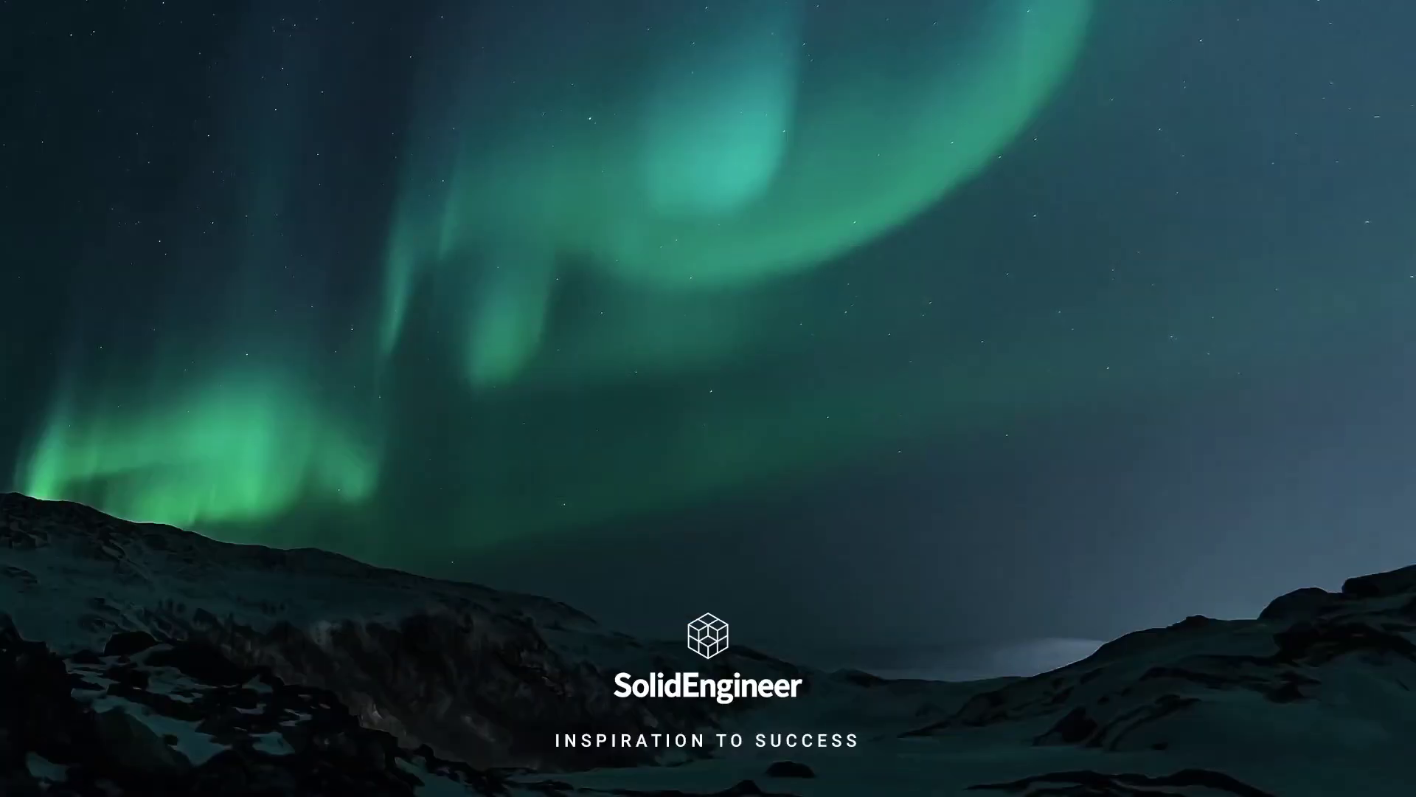